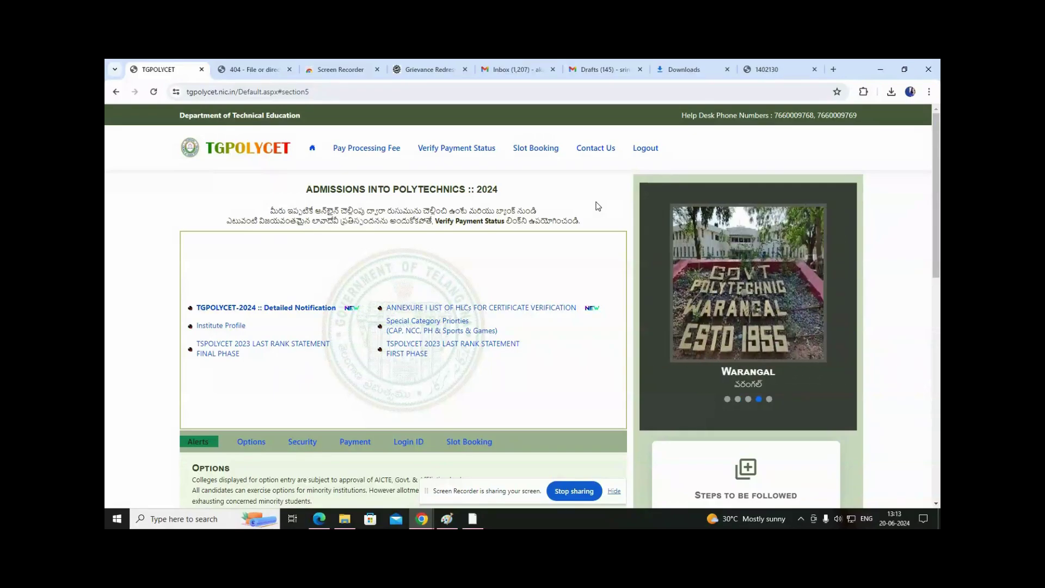
# Go from the home page to the Online Slot Booking for Certificate Verification page.
pyautogui.scroll(-2, 422, 150)
pyautogui.scroll(2, 351, 198)
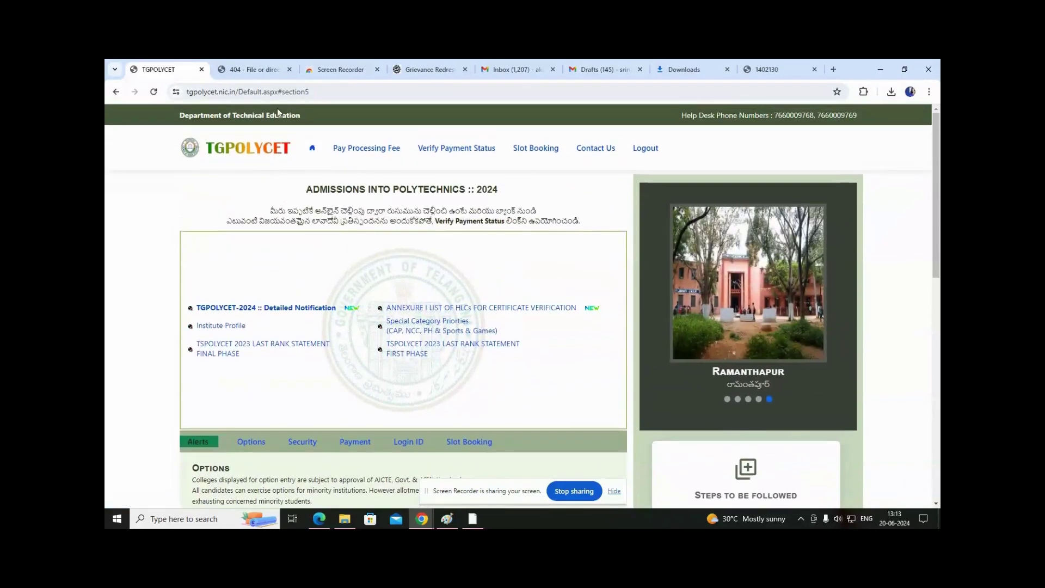
pyautogui.scroll(-1, 412, 205)
pyautogui.scroll(1, 511, 259)
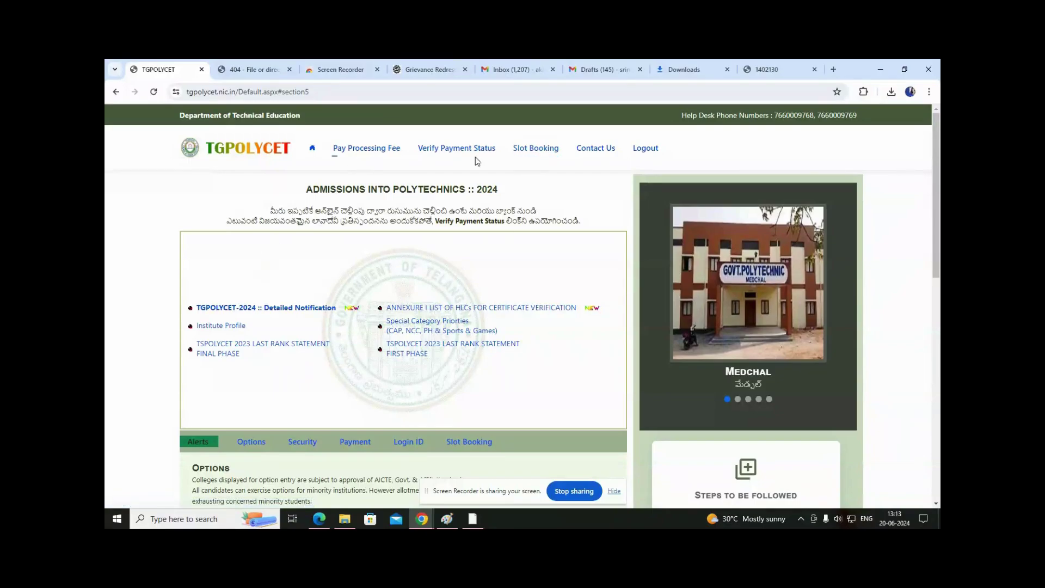
pyautogui.click(533, 153)
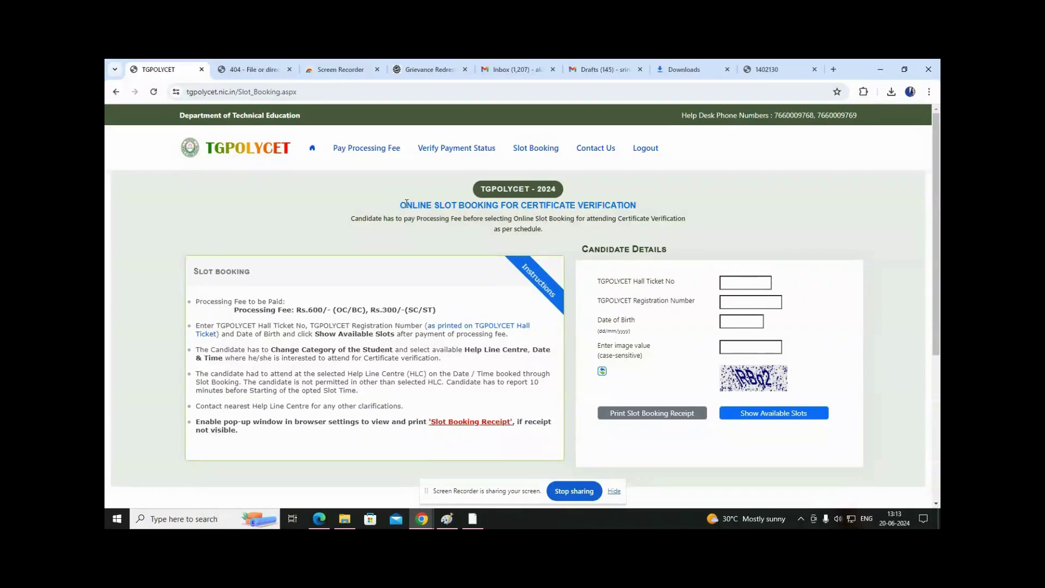
pyautogui.moveTo(403, 206); pyautogui.dragTo(662, 206)
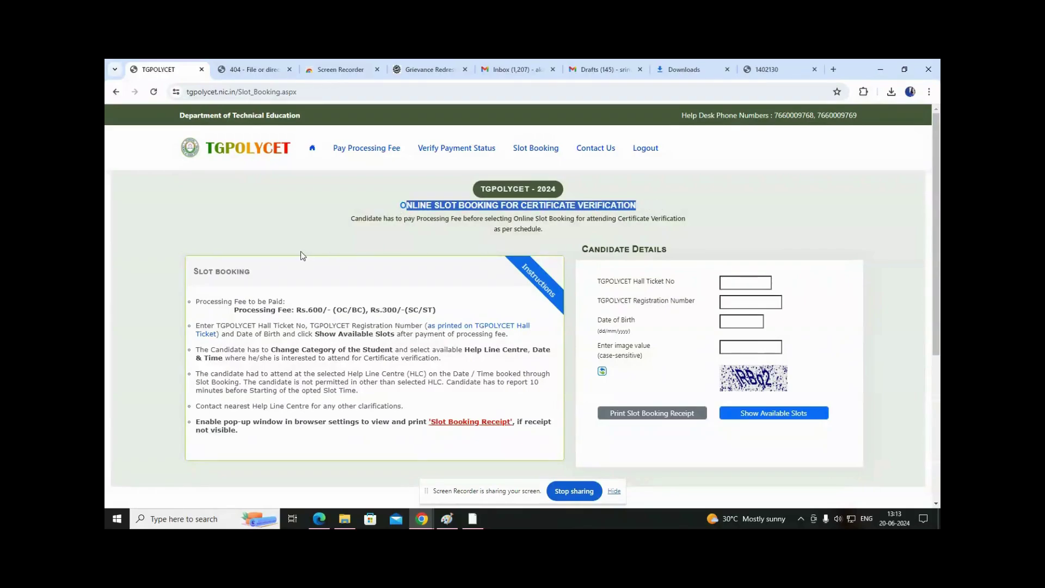
pyautogui.click(288, 263)
pyautogui.moveTo(200, 302); pyautogui.dragTo(456, 300)
pyautogui.click(247, 295)
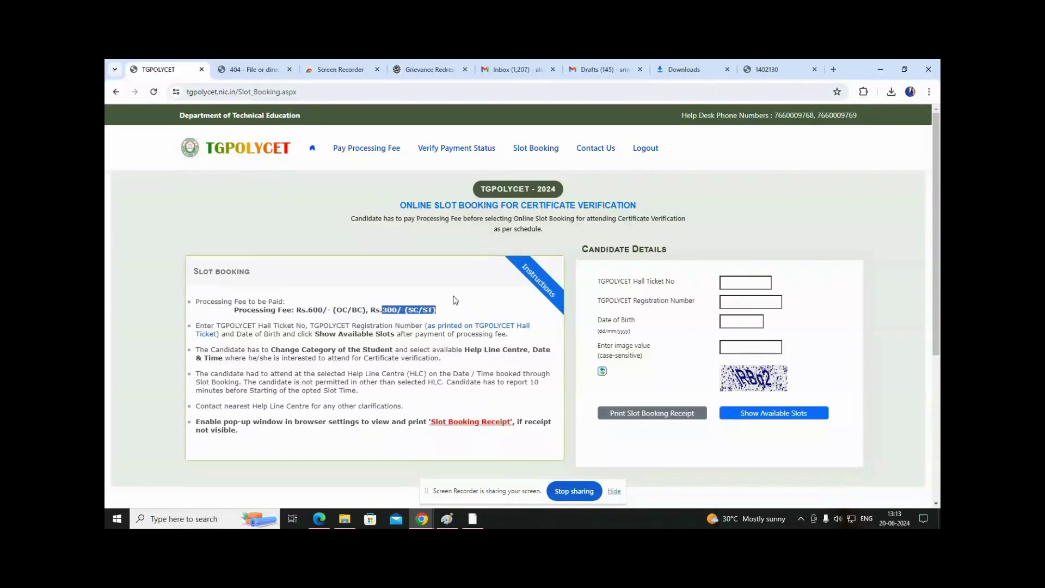
pyautogui.click(456, 294)
pyautogui.moveTo(194, 325); pyautogui.dragTo(197, 422)
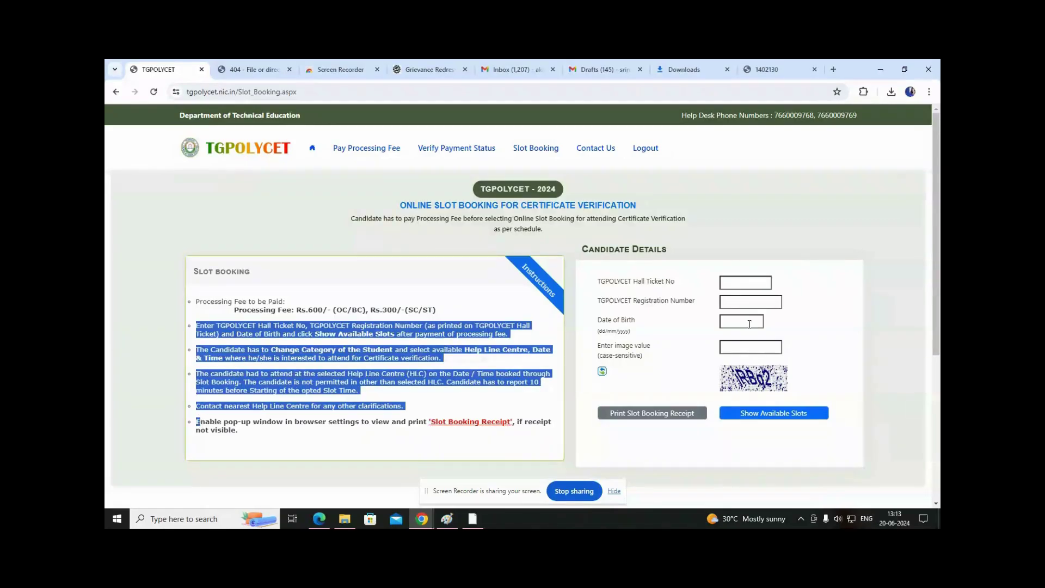
pyautogui.click(731, 351)
pyautogui.moveTo(199, 325); pyautogui.dragTo(206, 414)
pyautogui.click(215, 327)
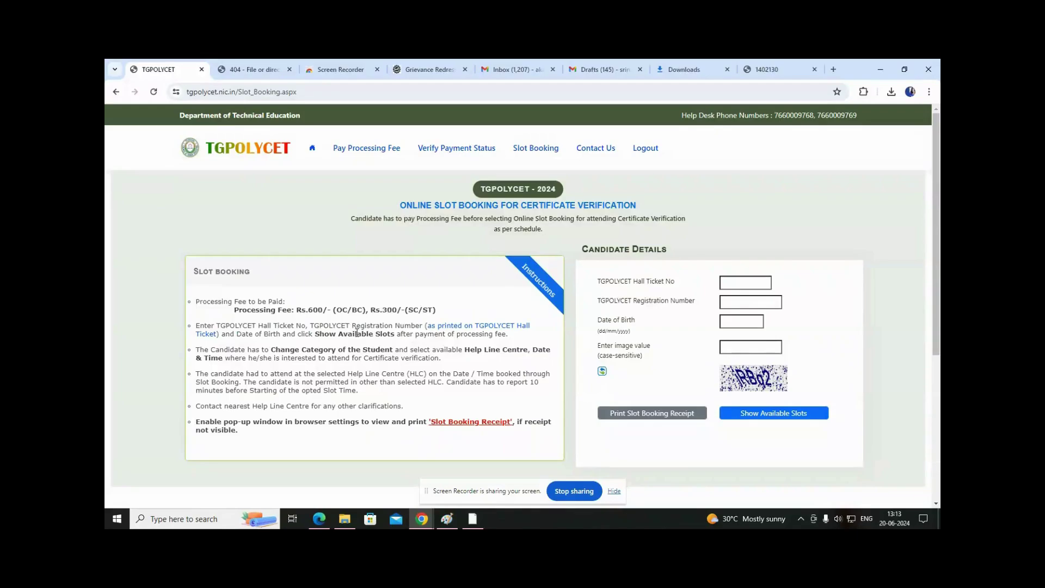
pyautogui.moveTo(509, 334); pyautogui.dragTo(413, 349)
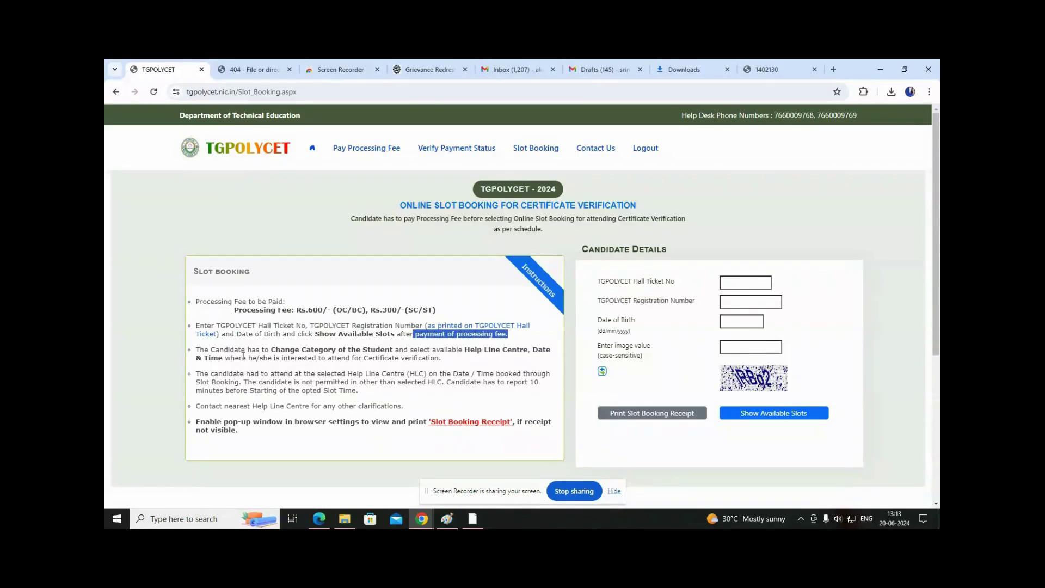
pyautogui.moveTo(320, 334); pyautogui.dragTo(395, 336)
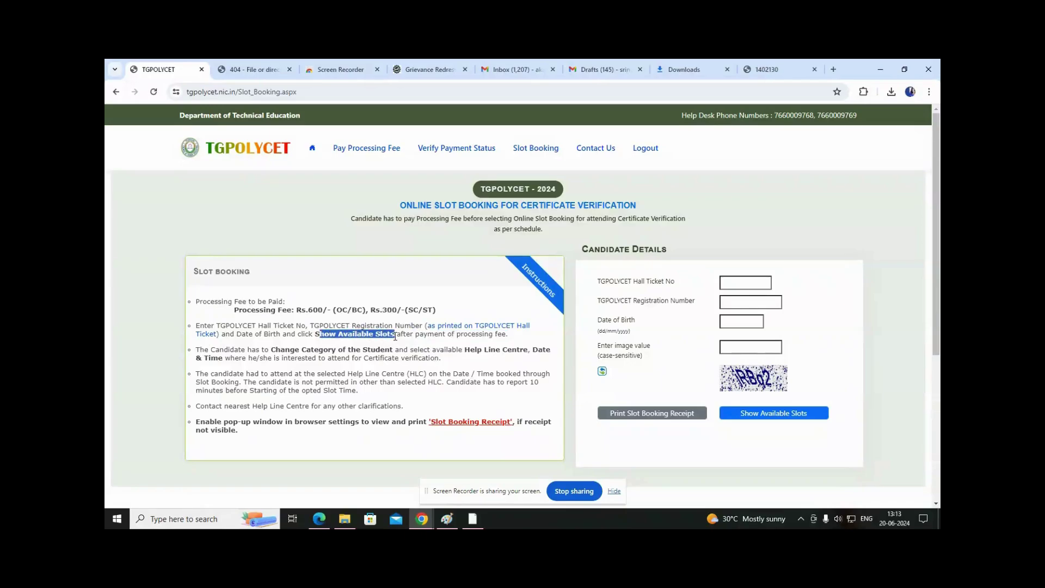
pyautogui.click(158, 355)
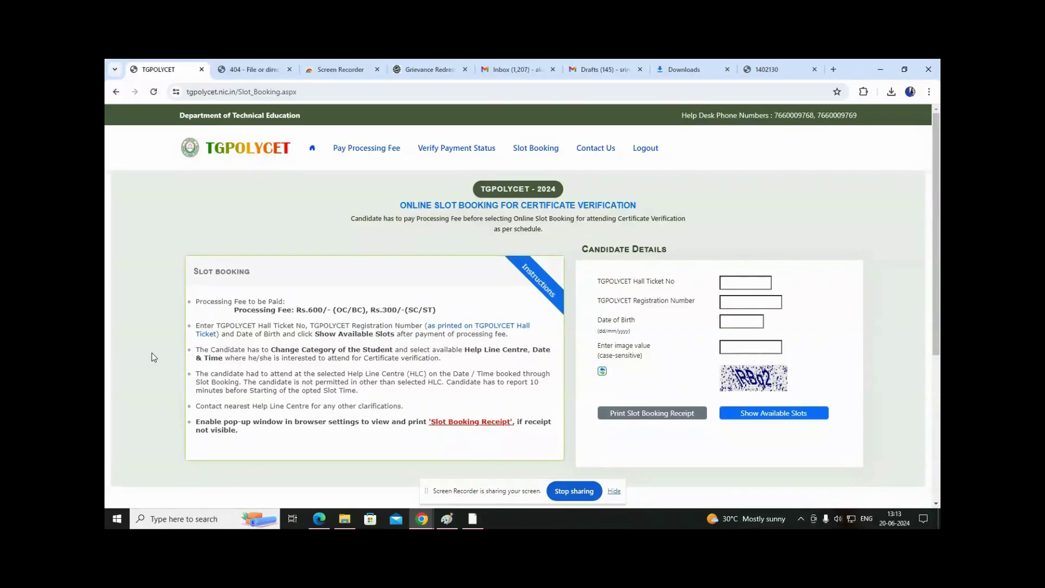
pyautogui.scroll(-2, 154, 354)
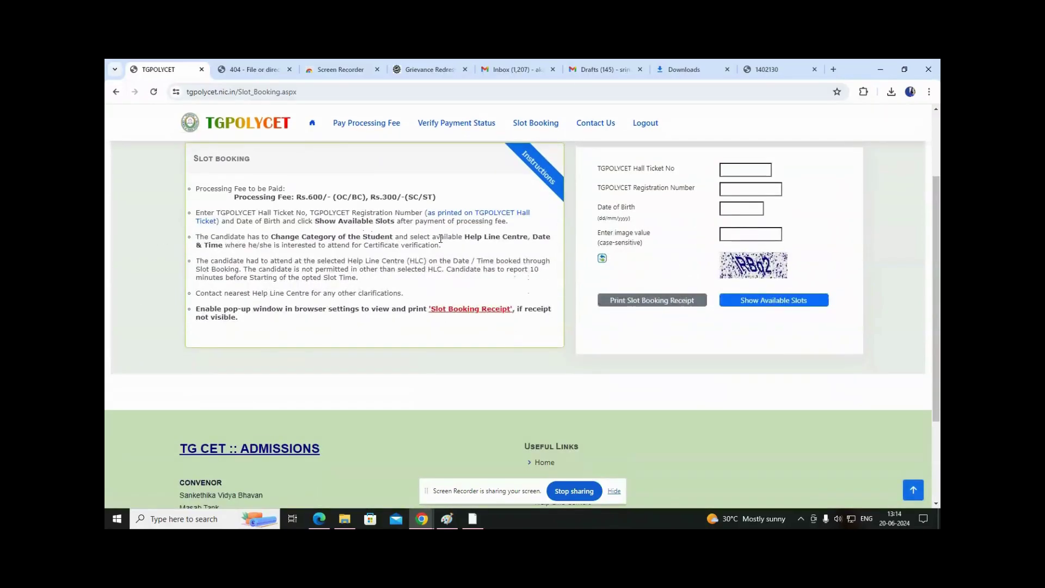
pyautogui.moveTo(470, 238); pyautogui.dragTo(518, 237)
pyautogui.moveTo(354, 246); pyautogui.dragTo(418, 246)
pyautogui.moveTo(280, 237); pyautogui.dragTo(390, 236)
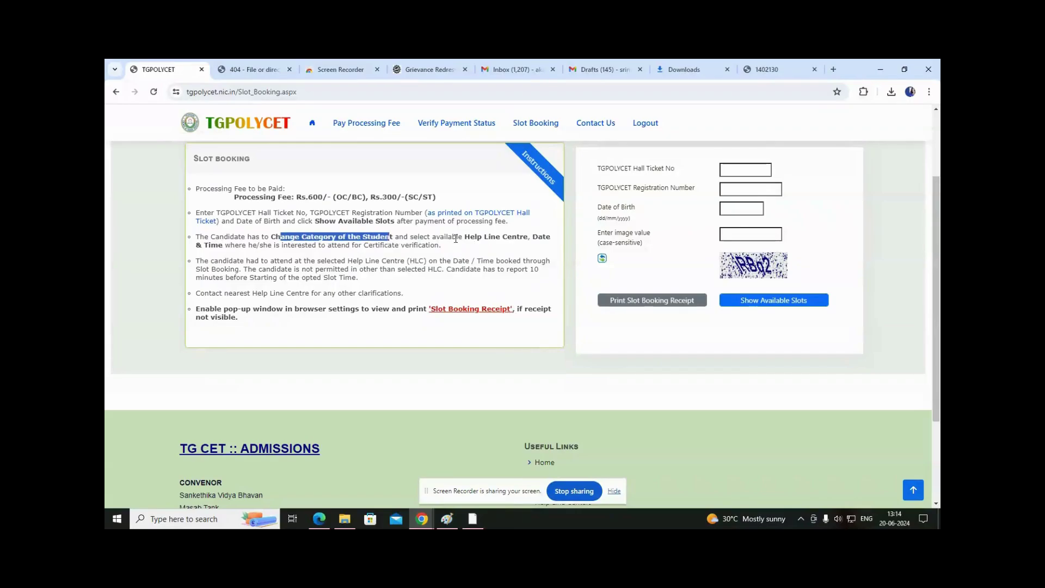
pyautogui.moveTo(474, 237); pyautogui.dragTo(504, 238)
pyautogui.click(506, 250)
pyautogui.click(283, 249)
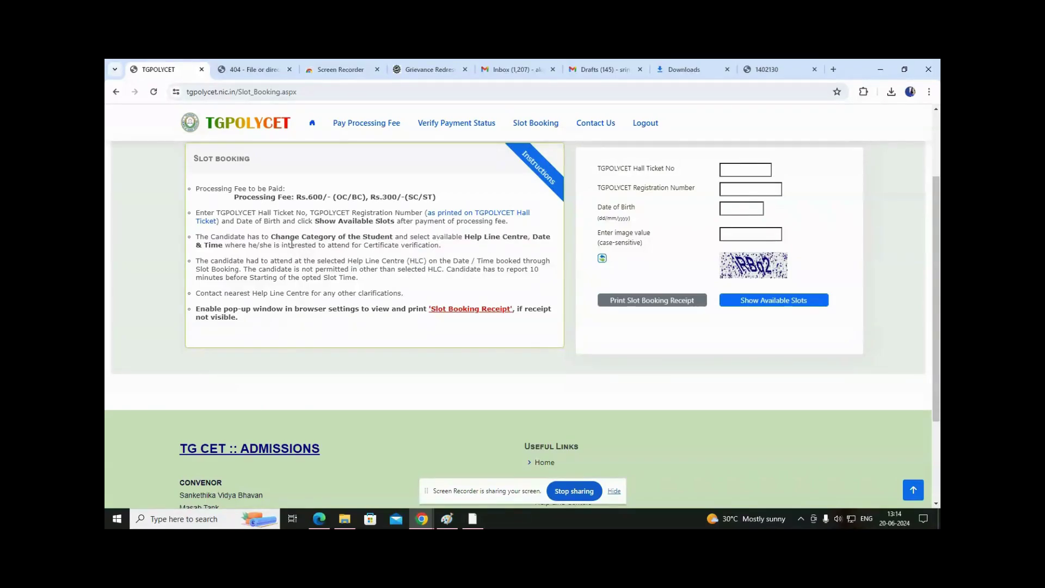
pyautogui.moveTo(465, 237); pyautogui.dragTo(214, 259)
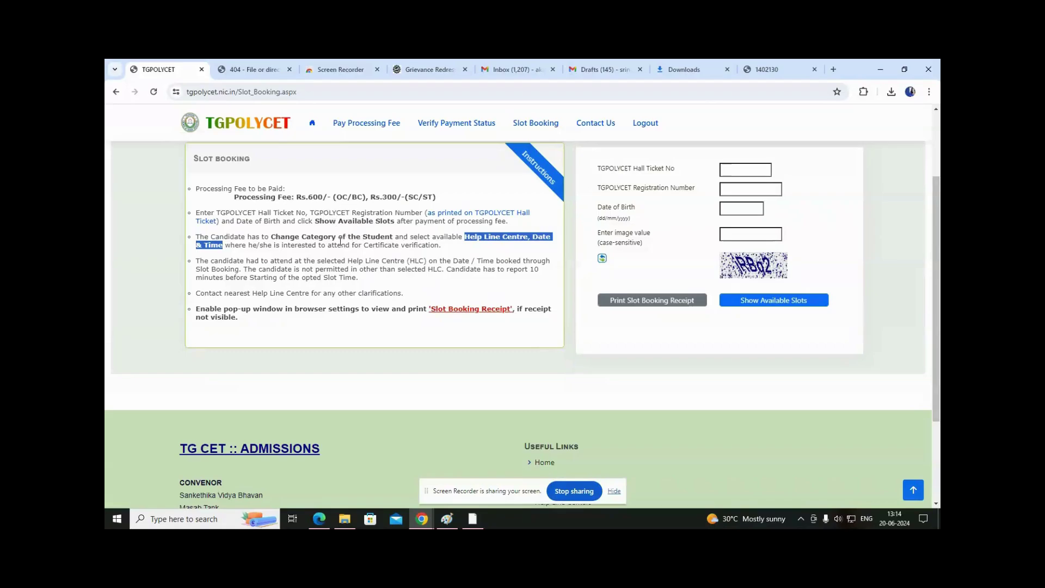
pyautogui.click(239, 277)
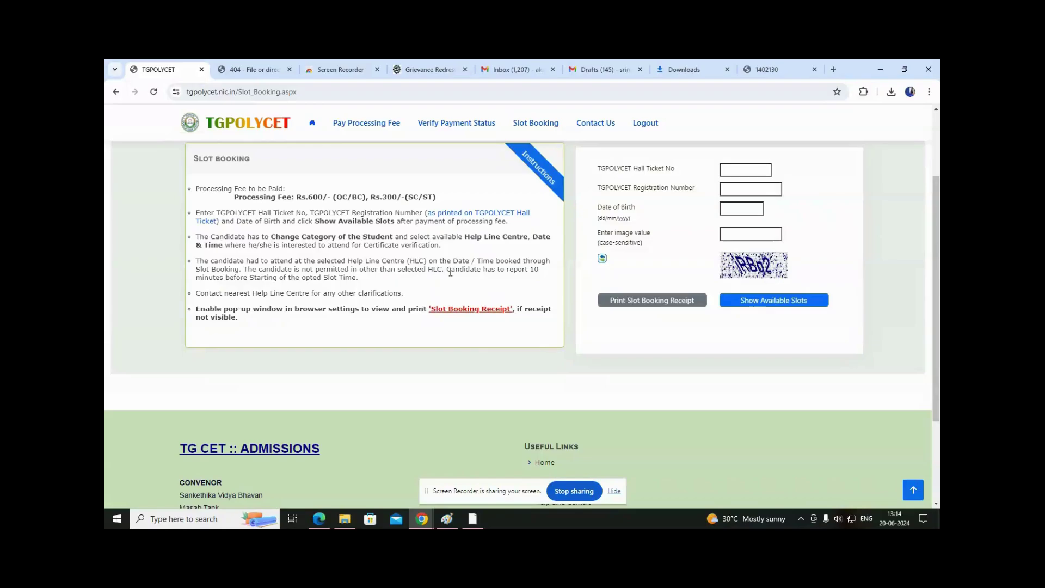
pyautogui.moveTo(450, 272); pyautogui.dragTo(530, 276)
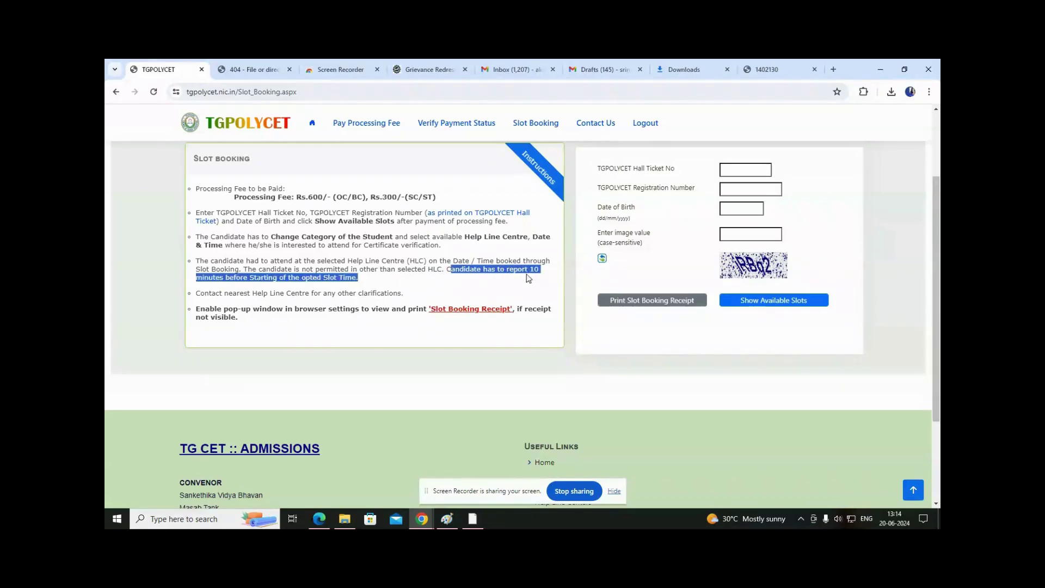
pyautogui.click(262, 278)
pyautogui.moveTo(250, 278); pyautogui.dragTo(357, 279)
pyautogui.click(296, 275)
pyautogui.moveTo(261, 277); pyautogui.dragTo(330, 279)
pyautogui.click(427, 277)
pyautogui.moveTo(200, 293); pyautogui.dragTo(415, 294)
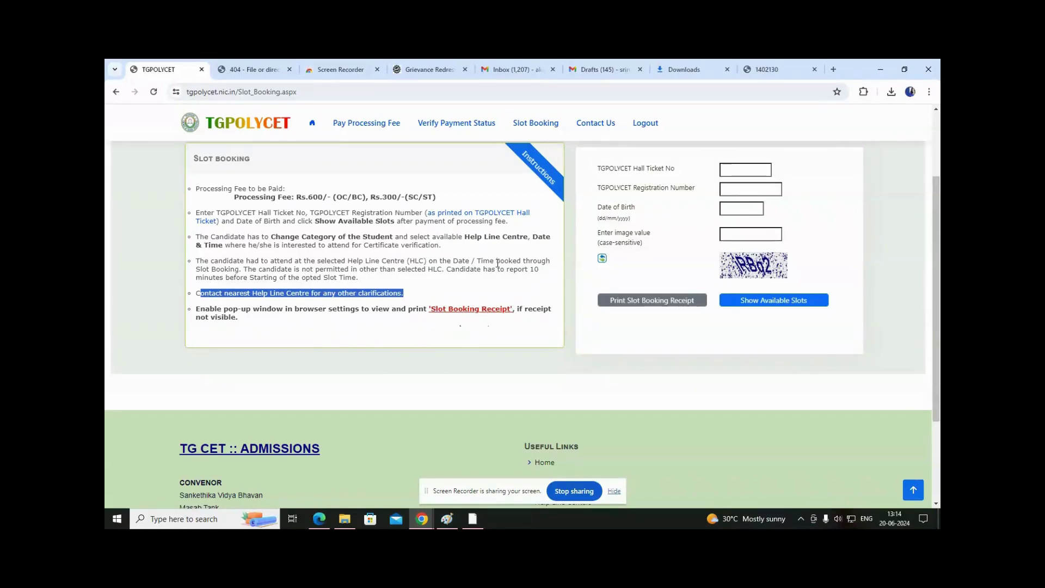
pyautogui.scroll(3, 345, 339)
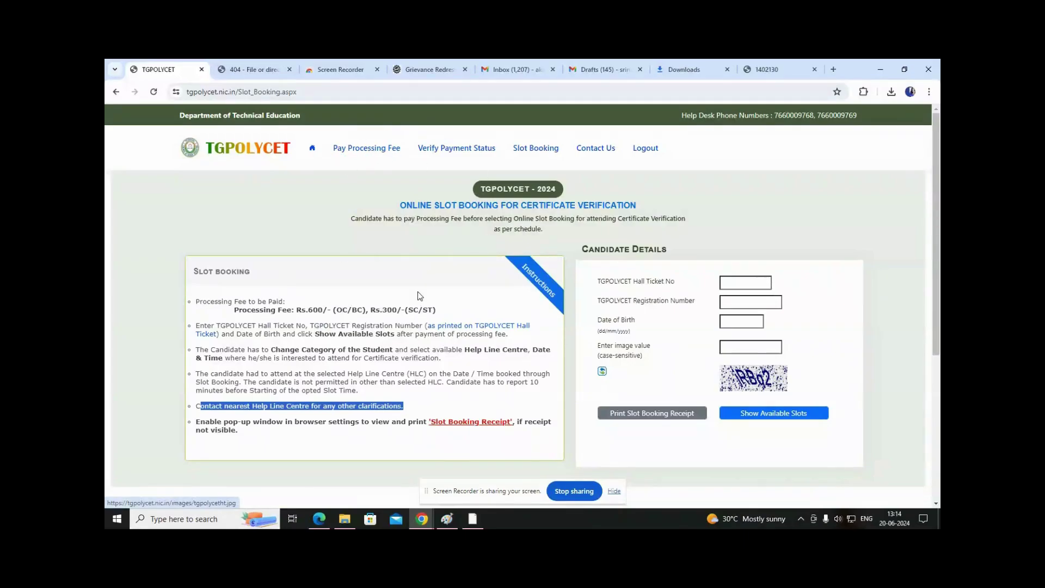
# Reload Slot Booking, then go to the Pay Processing Fee page.
pyautogui.click(533, 151)
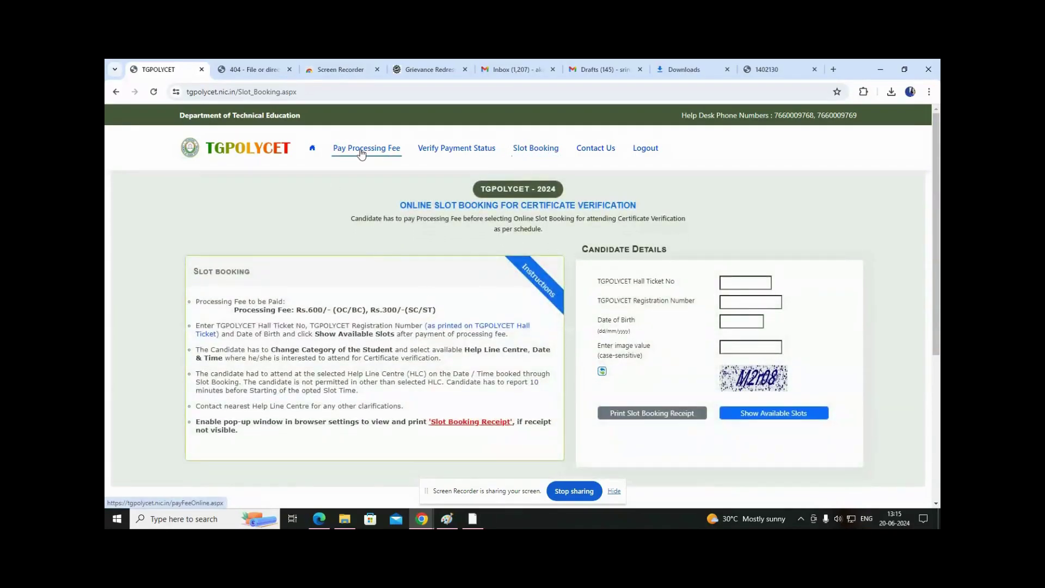
pyautogui.click(362, 152)
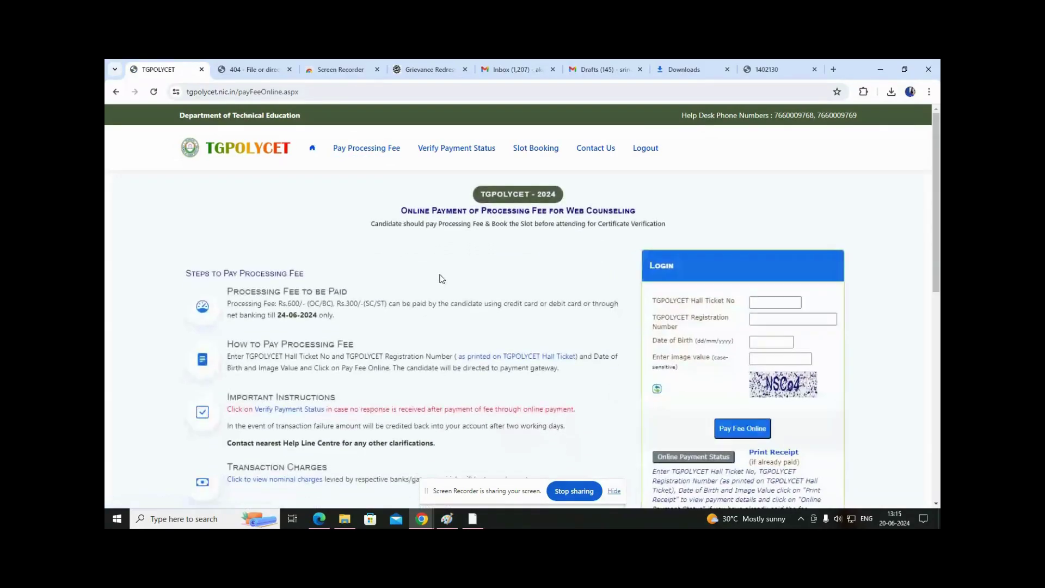
pyautogui.scroll(-1, 334, 354)
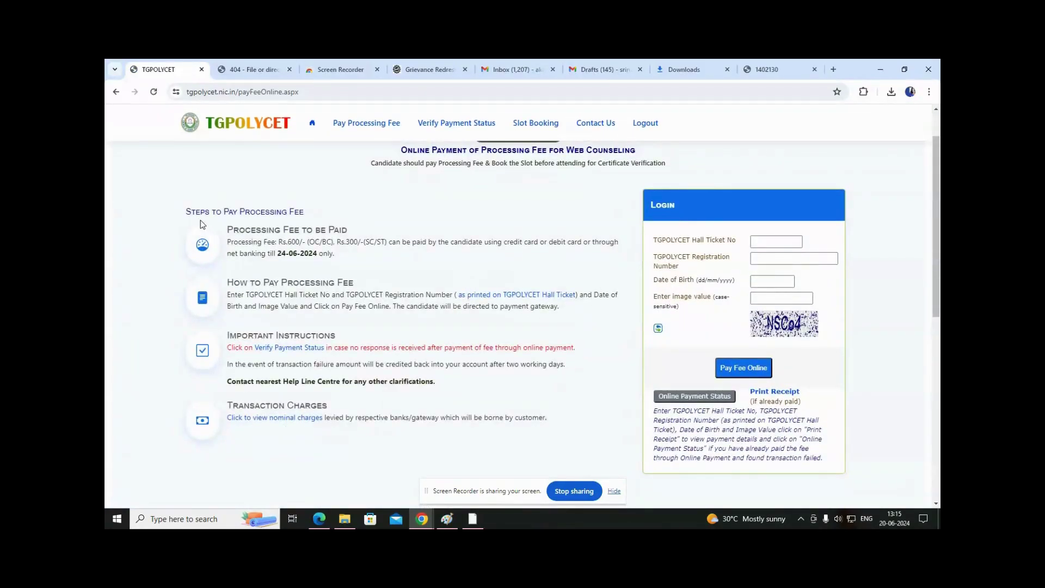
# Highlight the payment steps heading, the accepted payment methods and the 24-06-2024 deadline.
pyautogui.moveTo(187, 212); pyautogui.dragTo(313, 215)
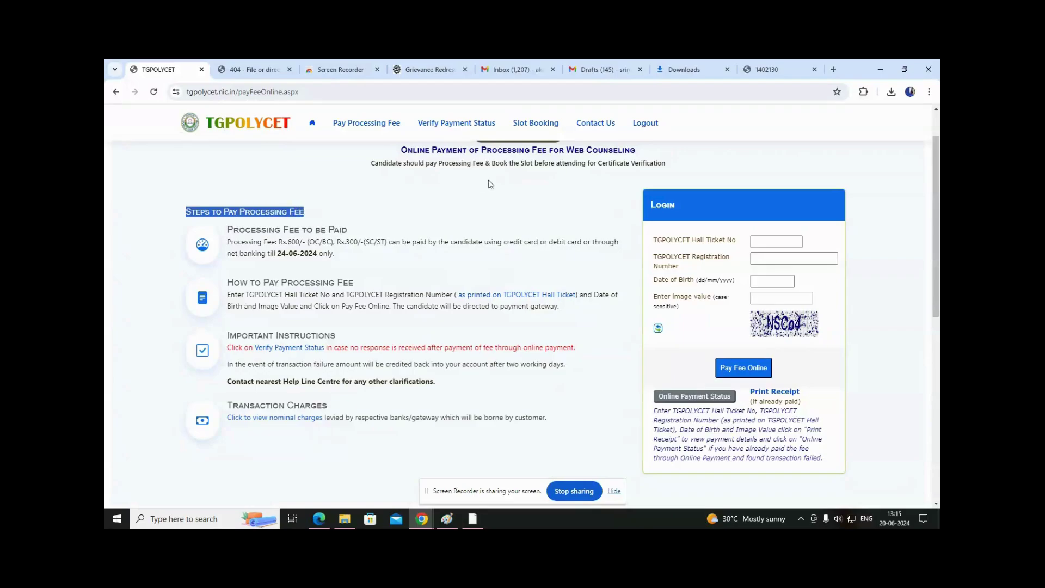
pyautogui.click(388, 265)
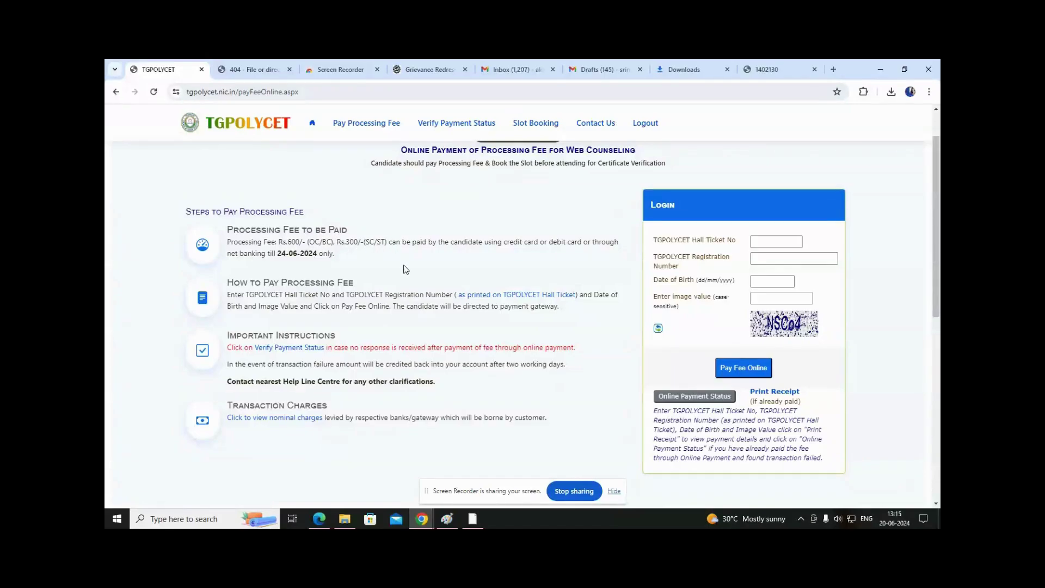
pyautogui.moveTo(392, 241); pyautogui.dragTo(539, 244)
pyautogui.moveTo(244, 259); pyautogui.dragTo(272, 253)
pyautogui.click(367, 259)
pyautogui.click(385, 255)
# Explain How to Pay: hall ticket, registration number, Image Value and the gateway redirection note.
pyautogui.scroll(-1, 350, 259)
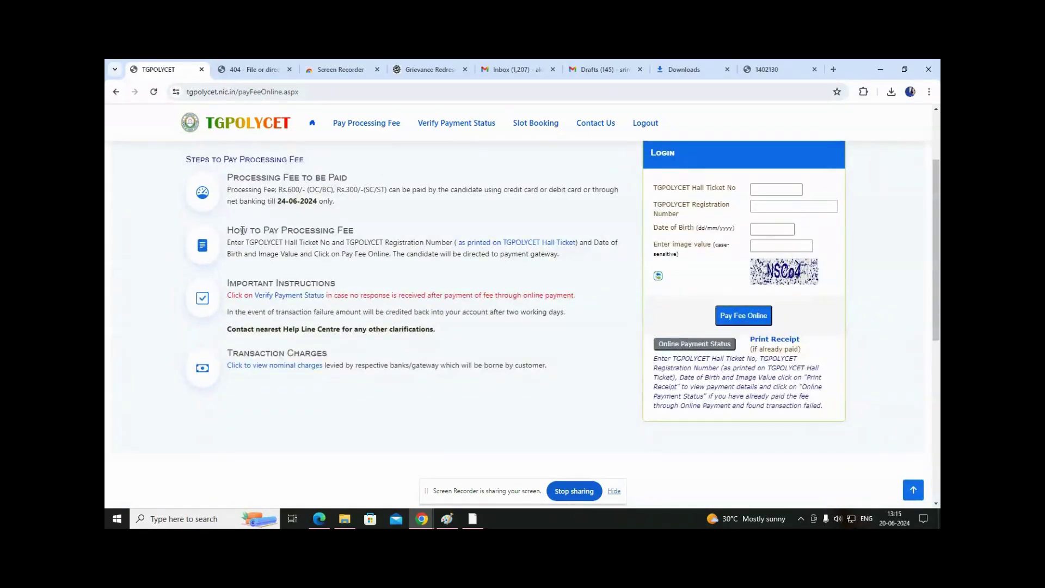
pyautogui.moveTo(233, 230); pyautogui.dragTo(364, 233)
pyautogui.click(276, 251)
pyautogui.click(753, 190)
pyautogui.moveTo(349, 248); pyautogui.dragTo(453, 245)
pyautogui.click(751, 207)
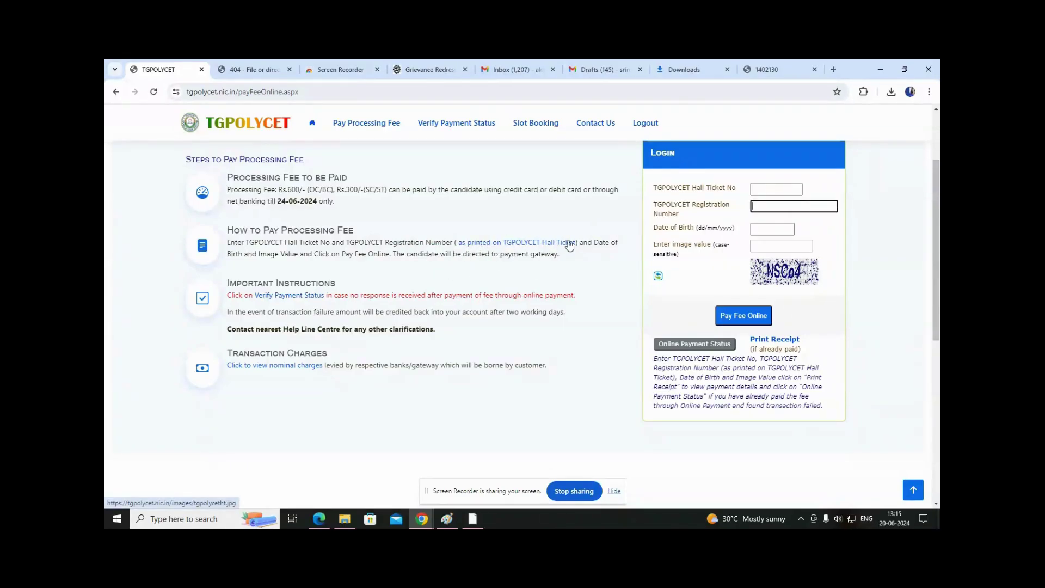
pyautogui.click(599, 253)
pyautogui.moveTo(272, 255); pyautogui.dragTo(298, 254)
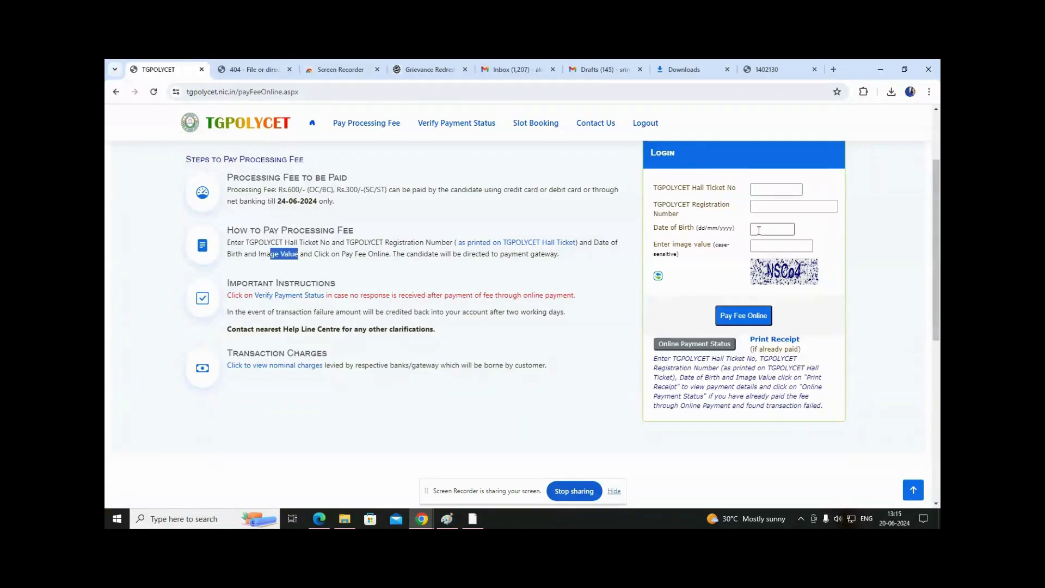
pyautogui.click(366, 275)
pyautogui.moveTo(431, 255); pyautogui.dragTo(551, 257)
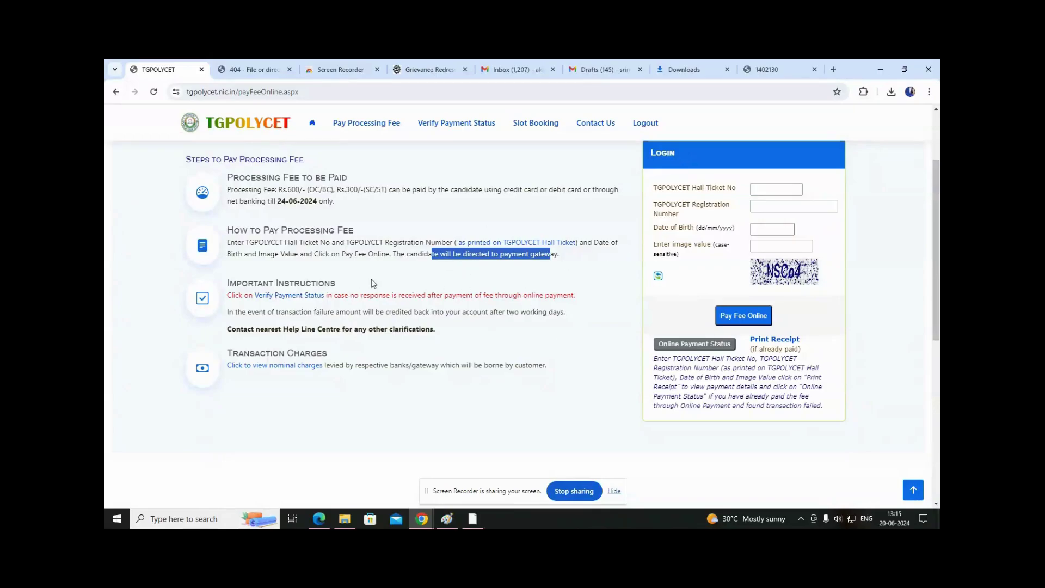
pyautogui.click(374, 283)
# Go over the no-response, refund and help line instructions, then show the nominal charges table.
pyautogui.moveTo(227, 283); pyautogui.dragTo(364, 272)
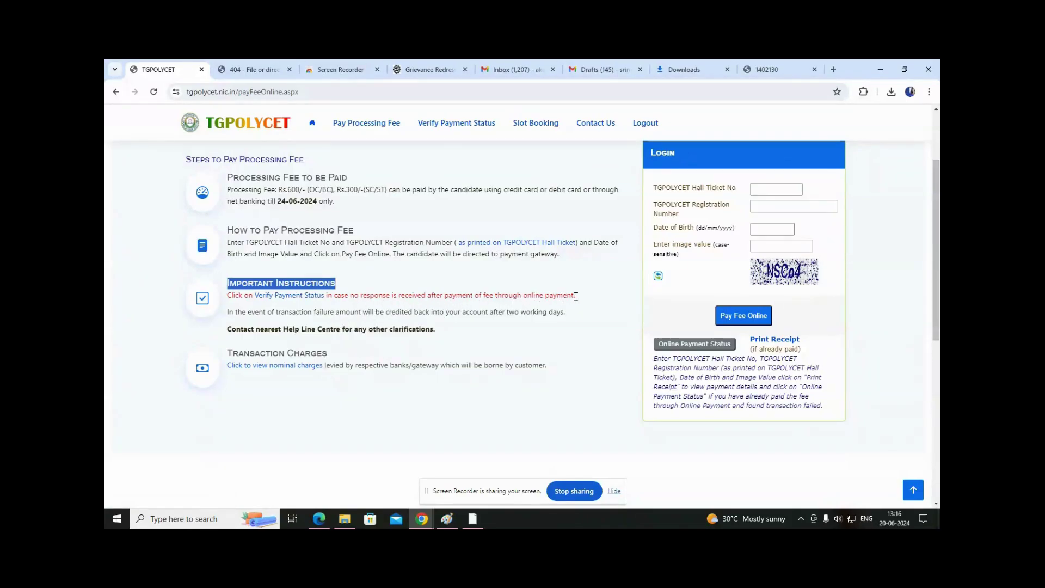
pyautogui.moveTo(332, 295); pyautogui.dragTo(434, 297)
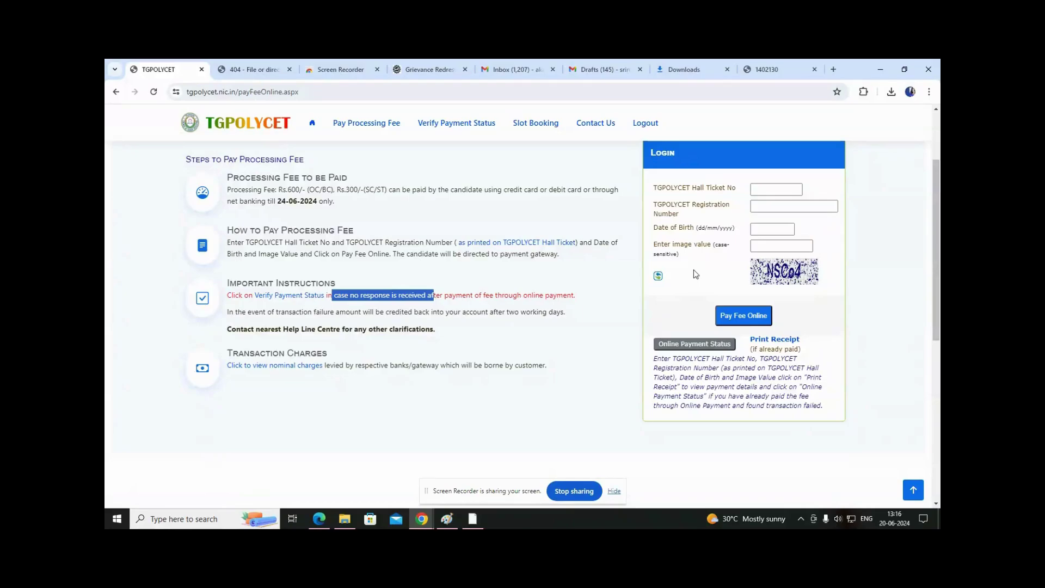
pyautogui.click(608, 307)
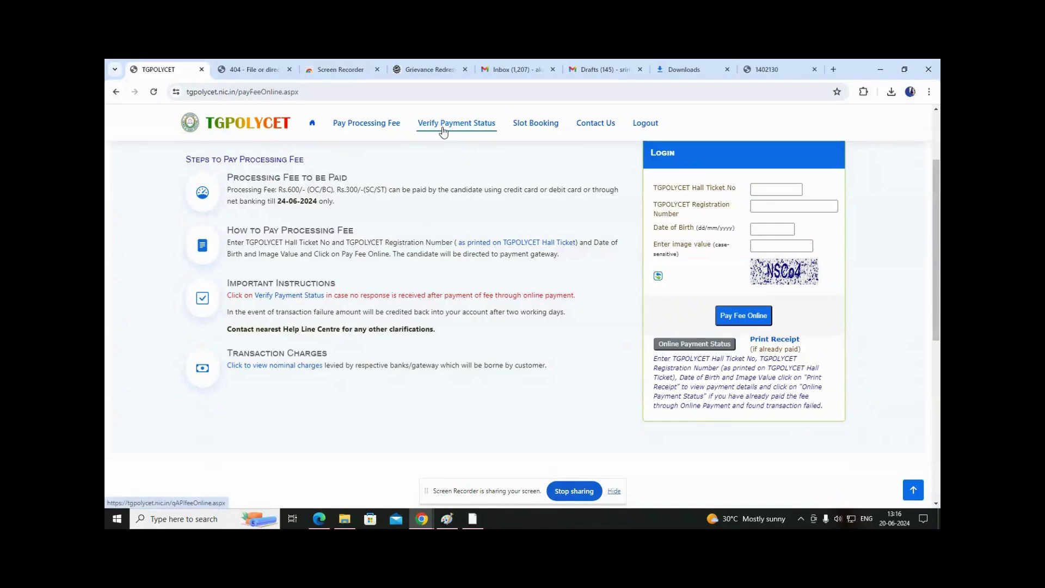
pyautogui.moveTo(231, 329); pyautogui.dragTo(408, 325)
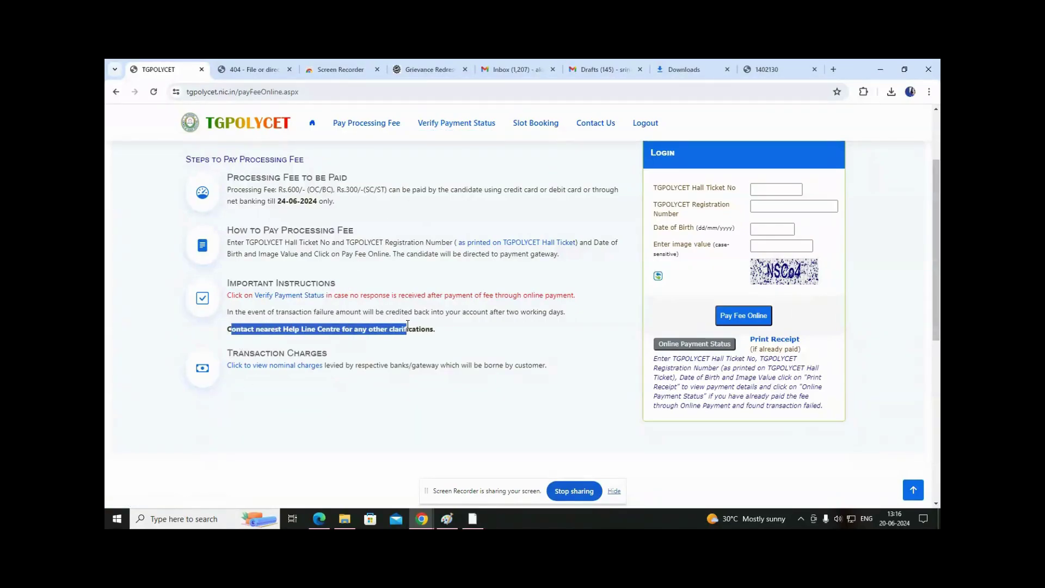
pyautogui.click(463, 334)
pyautogui.moveTo(230, 311); pyautogui.dragTo(578, 314)
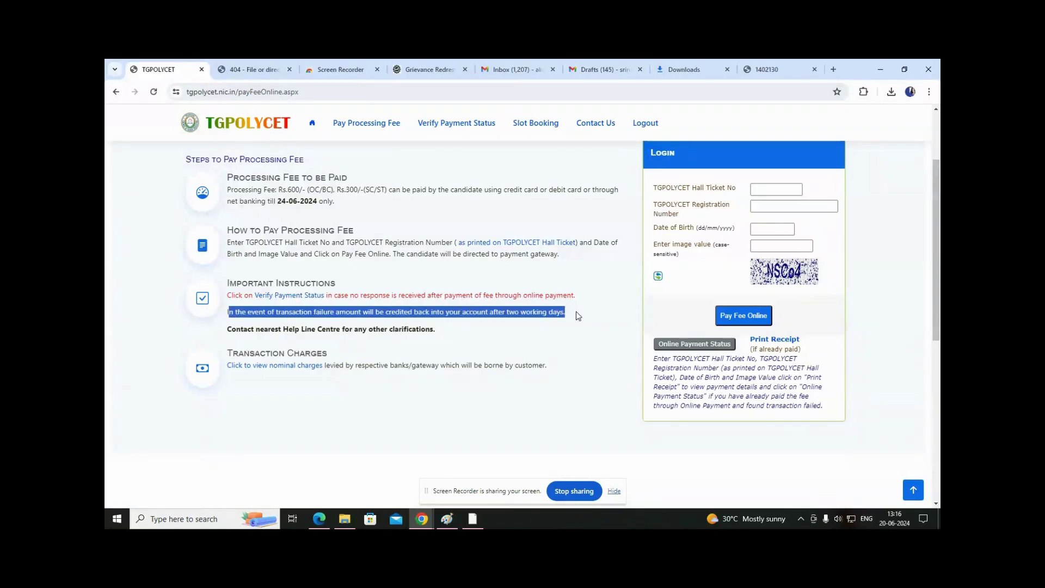
pyautogui.click(471, 349)
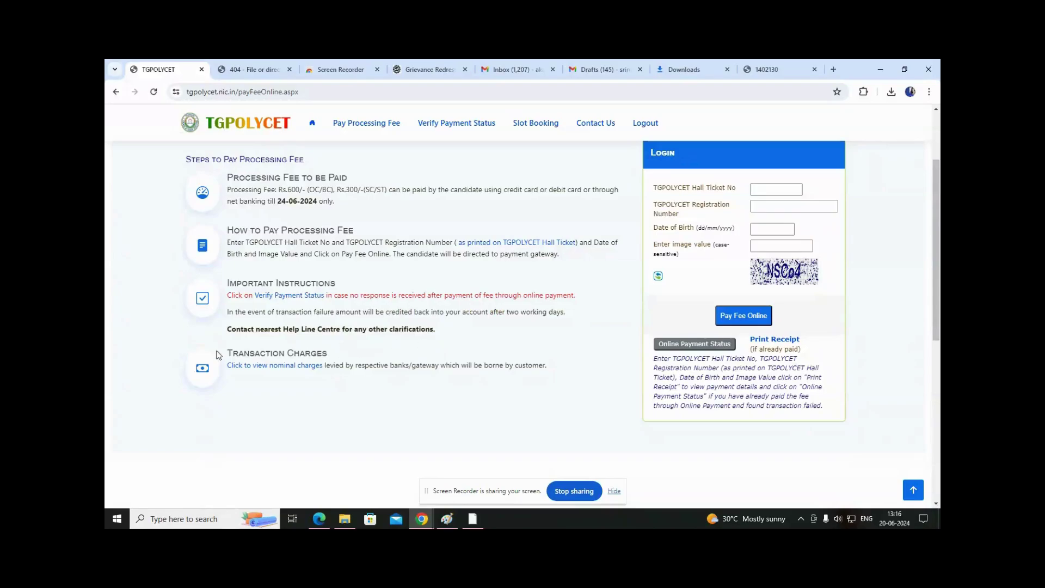
pyautogui.moveTo(229, 329); pyautogui.dragTo(445, 333)
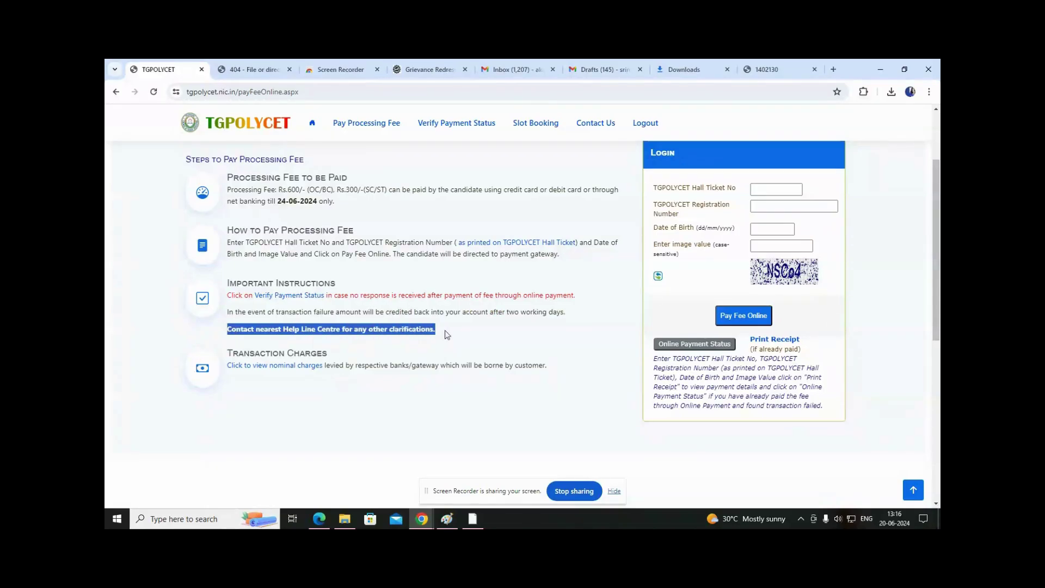
pyautogui.click(364, 357)
pyautogui.moveTo(255, 330); pyautogui.dragTo(370, 330)
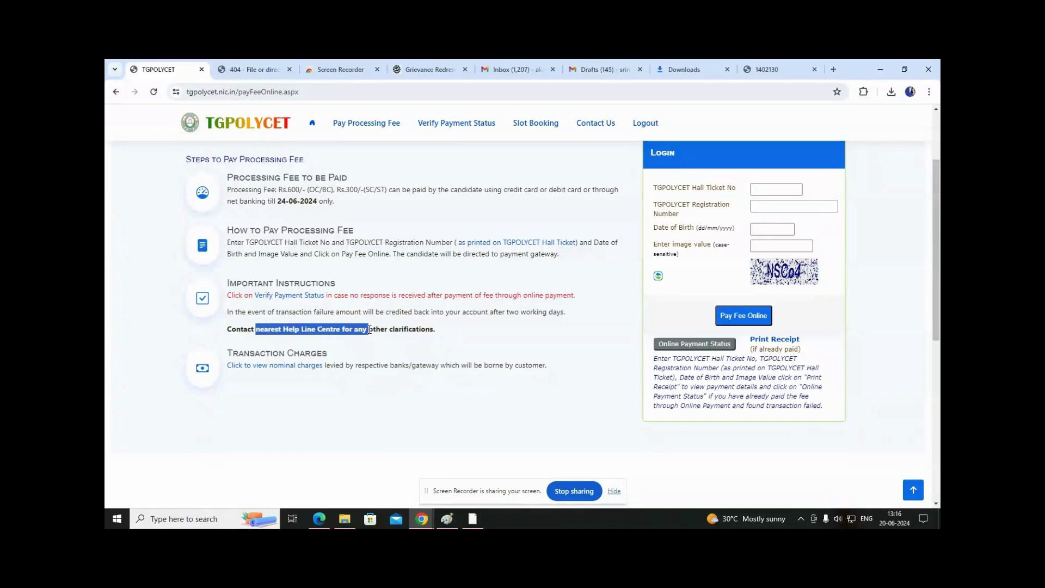
pyautogui.click(474, 341)
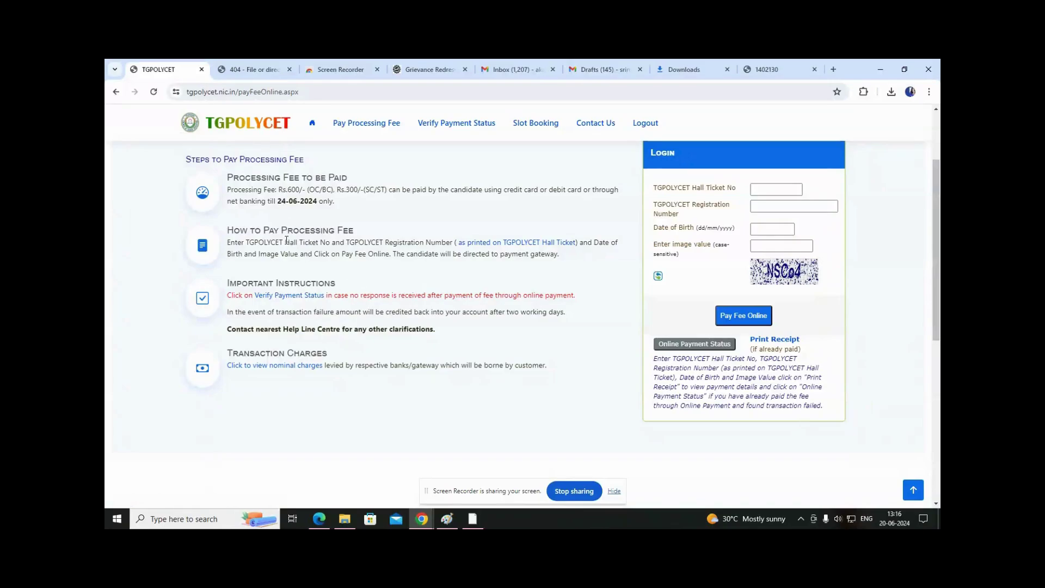
pyautogui.click(272, 365)
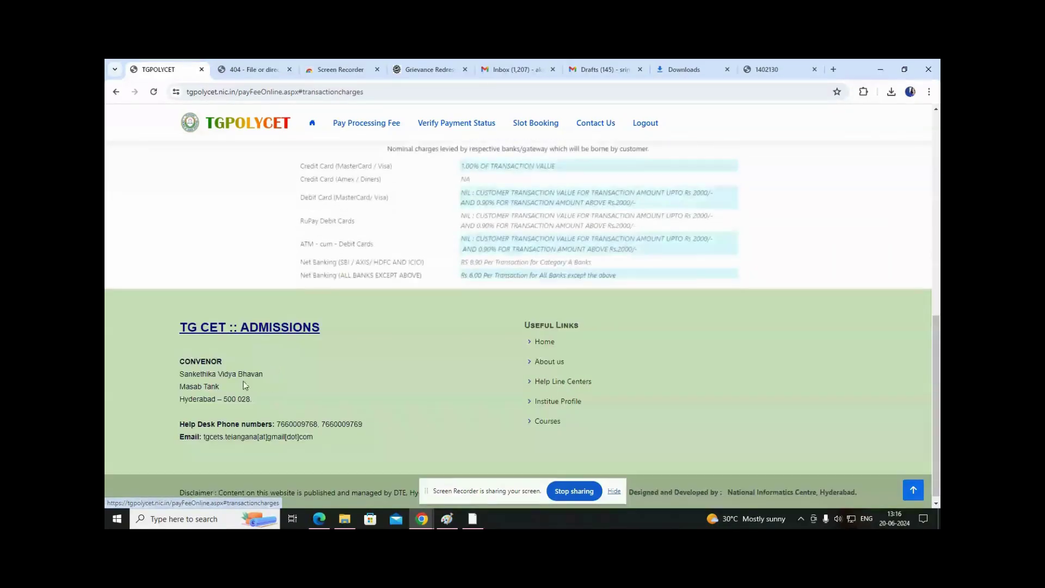
# Review the card charges: MasterCard/Visa at 1.00%, Amex/Diners, debit and RuPay cards.
pyautogui.scroll(2, 339, 310)
pyautogui.moveTo(291, 261); pyautogui.dragTo(510, 253)
pyautogui.click(195, 272)
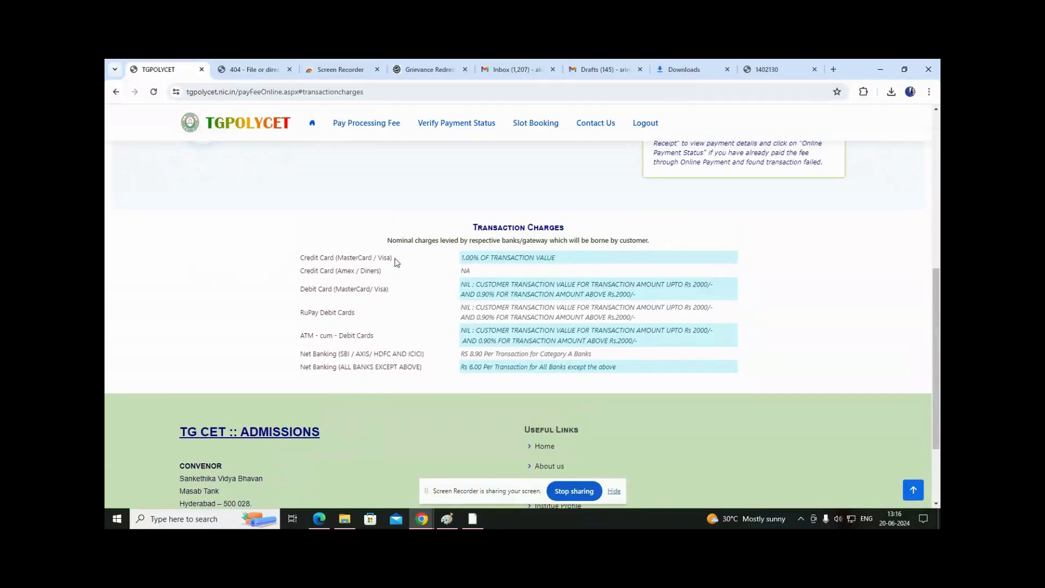
pyautogui.moveTo(460, 257); pyautogui.dragTo(577, 257)
pyautogui.moveTo(300, 271); pyautogui.dragTo(688, 281)
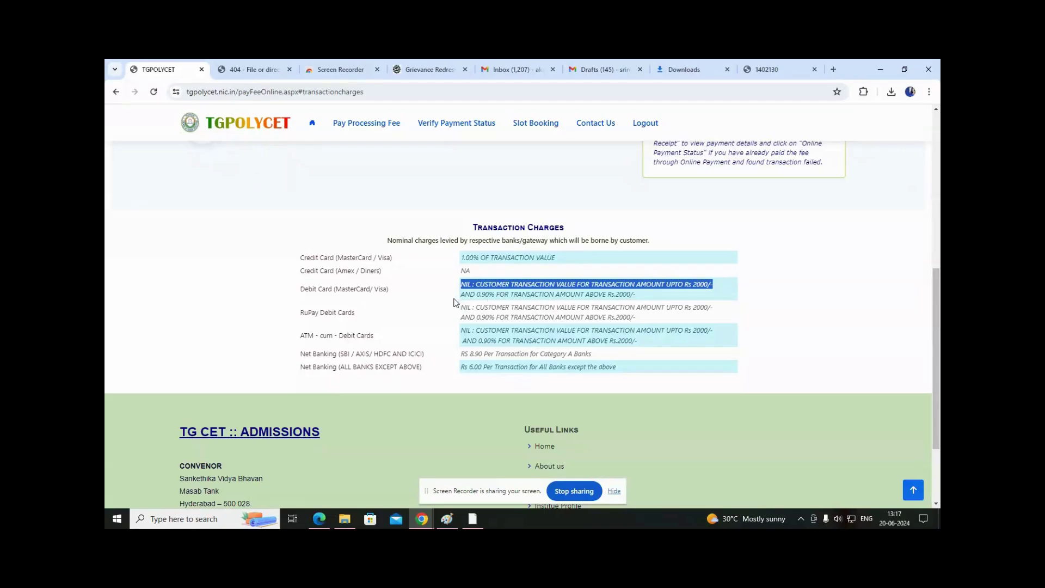
pyautogui.moveTo(462, 297); pyautogui.dragTo(638, 299)
pyautogui.moveTo(459, 285); pyautogui.dragTo(638, 294)
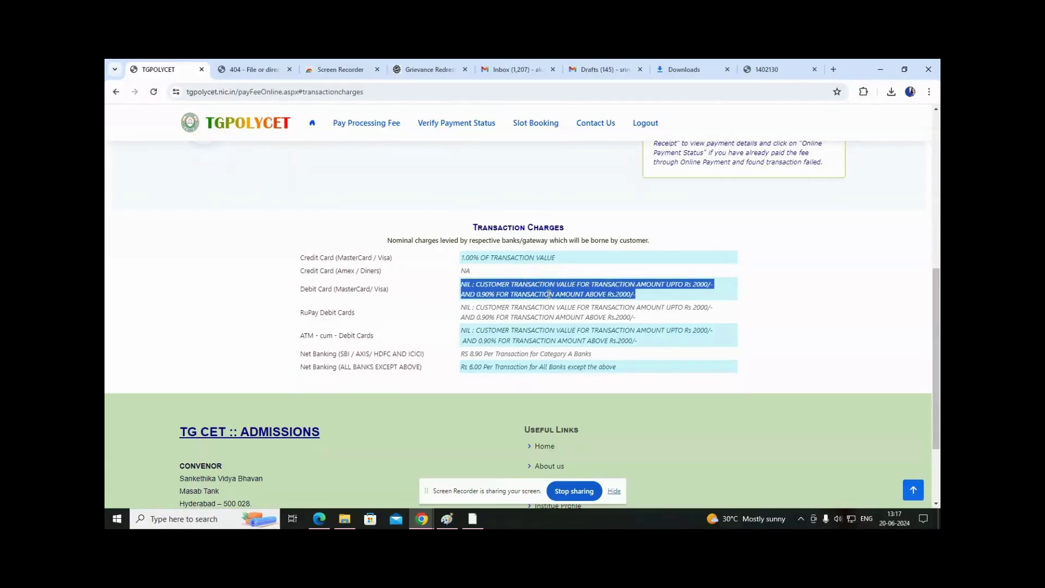
pyautogui.moveTo(297, 315); pyautogui.dragTo(561, 308)
pyautogui.moveTo(787, 306); pyautogui.dragTo(453, 320)
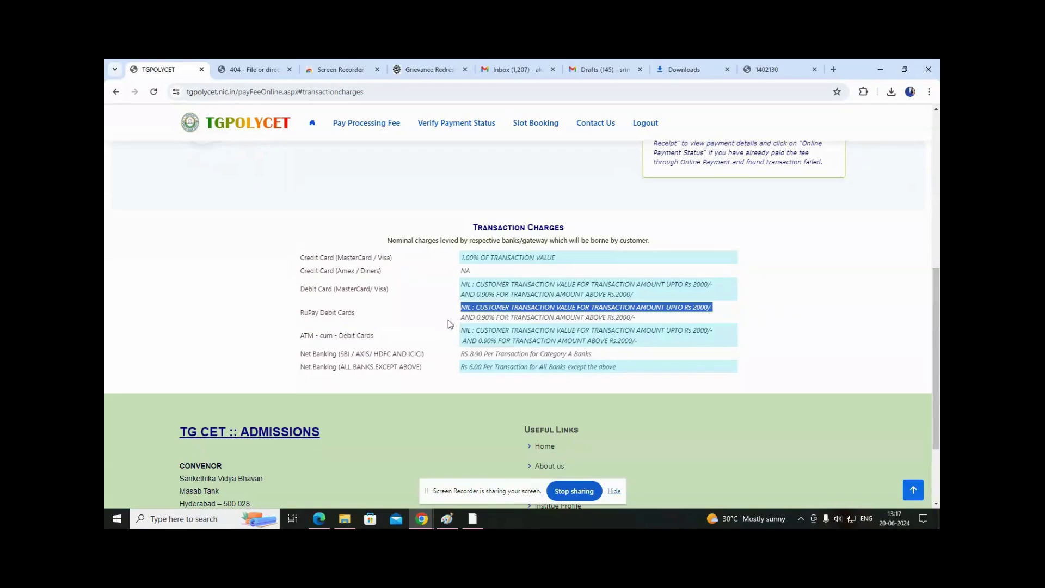
pyautogui.click(353, 333)
# Review the ATM-cum-debit and net banking charges: Rs 8.90 for Category A, Rs 6.00 for others.
pyautogui.moveTo(322, 335); pyautogui.dragTo(742, 334)
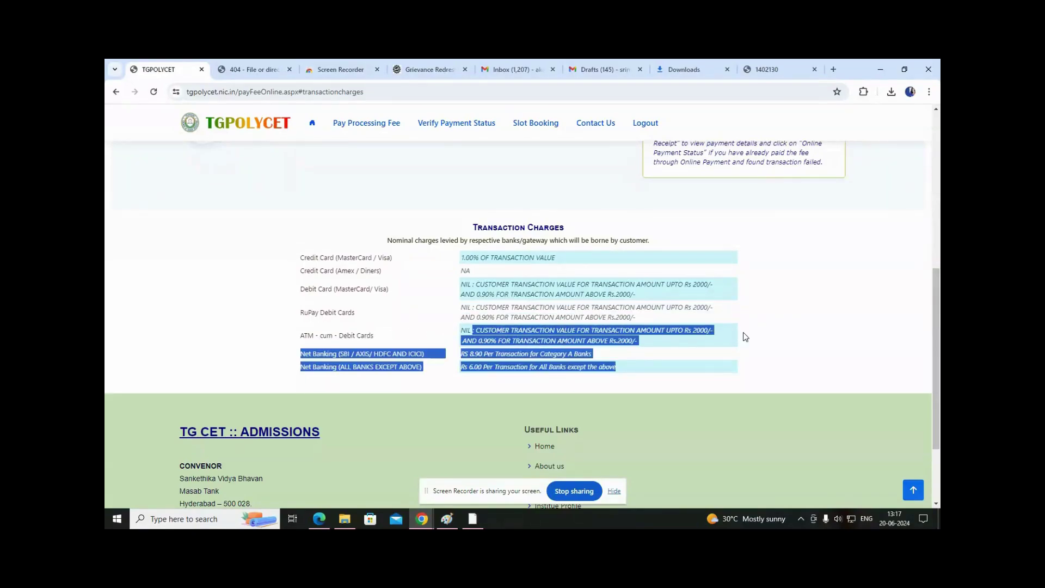
pyautogui.click(257, 360)
pyautogui.moveTo(309, 356); pyautogui.dragTo(609, 352)
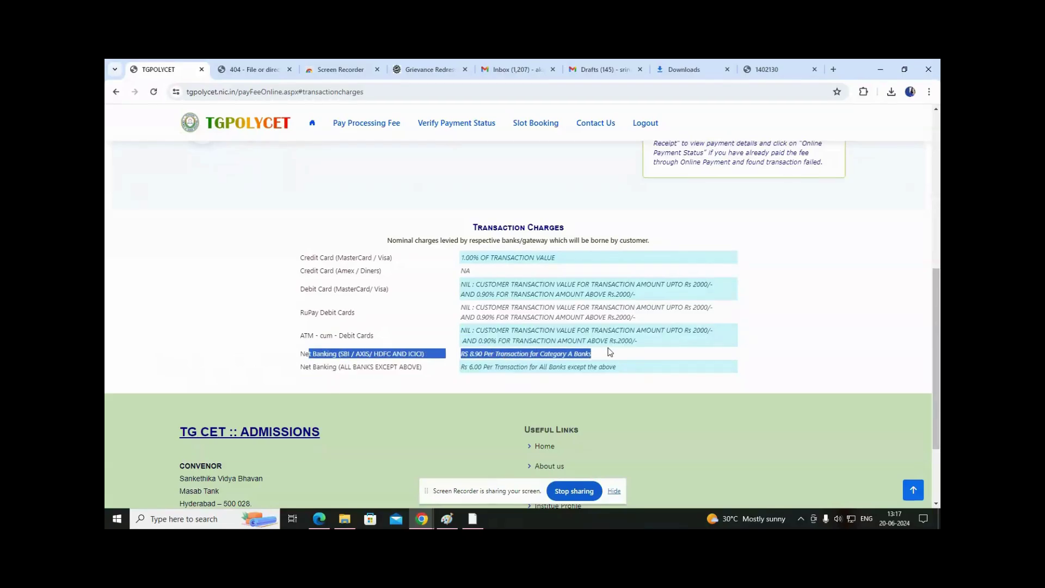
pyautogui.click(424, 387)
pyautogui.moveTo(457, 360); pyautogui.dragTo(578, 353)
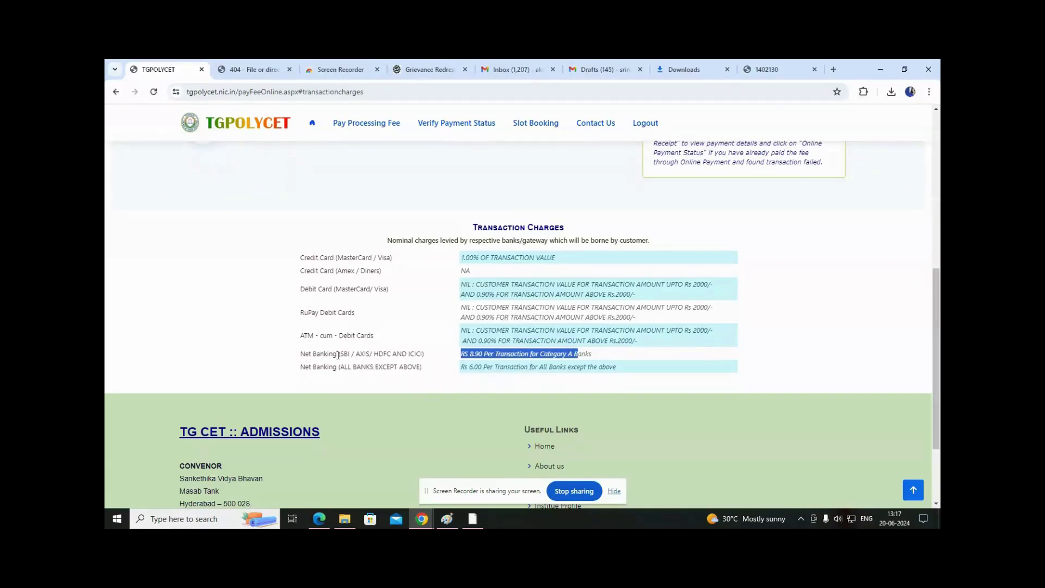
pyautogui.moveTo(418, 355); pyautogui.dragTo(366, 356)
pyautogui.moveTo(461, 366); pyautogui.dragTo(623, 368)
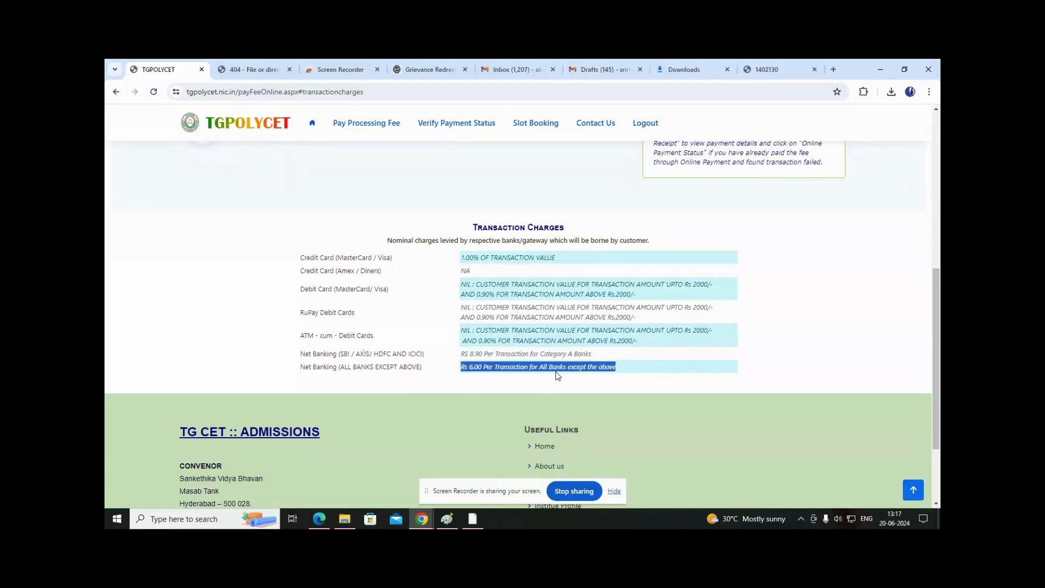
# Recap the credit and debit card rows, then return to the top of the fee page.
pyautogui.moveTo(299, 255); pyautogui.dragTo(308, 308)
pyautogui.click(267, 274)
pyautogui.moveTo(298, 256); pyautogui.dragTo(566, 258)
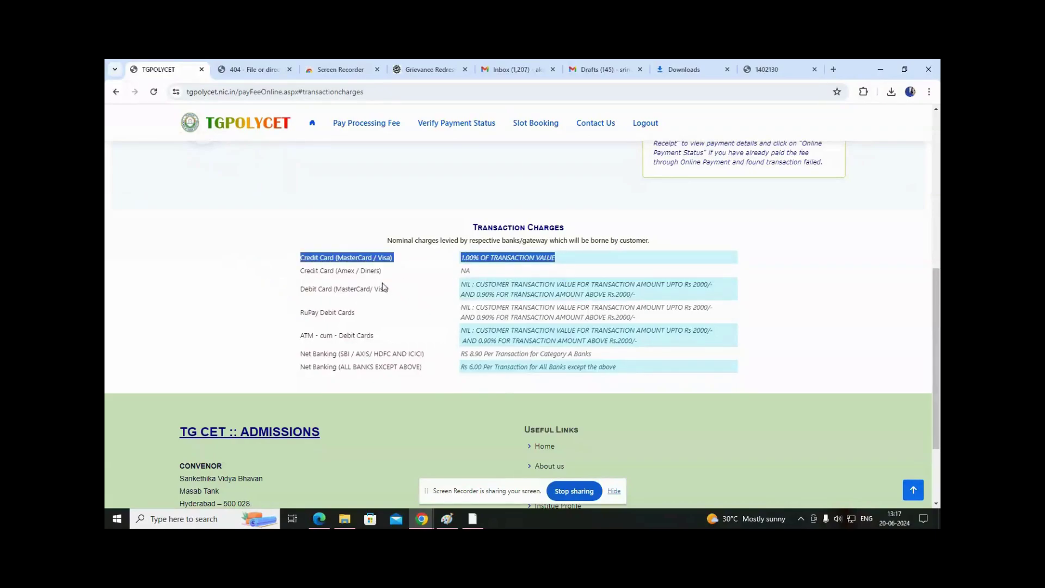
pyautogui.moveTo(300, 294); pyautogui.dragTo(699, 341)
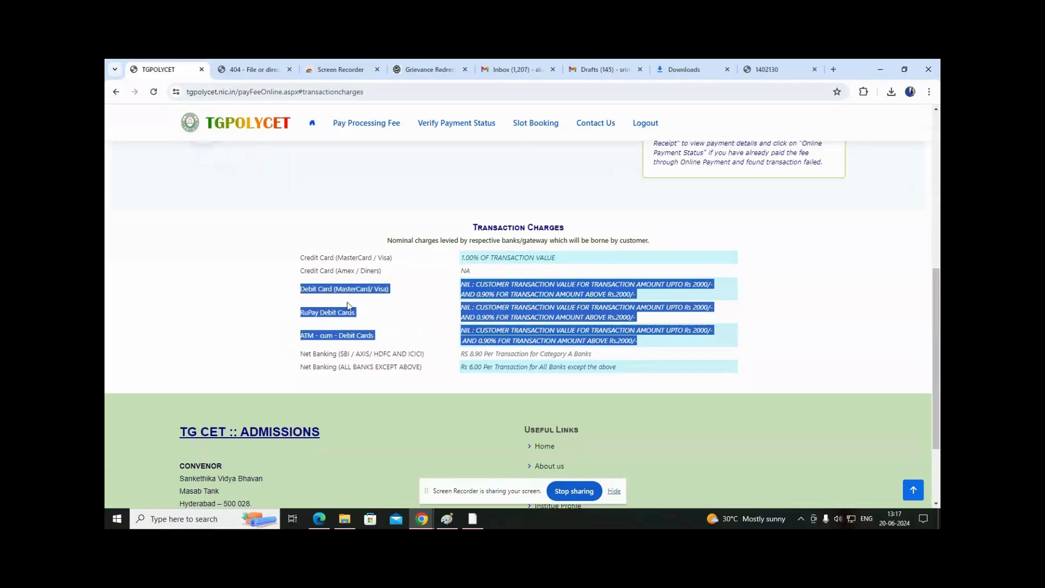
pyautogui.scroll(2, 326, 332)
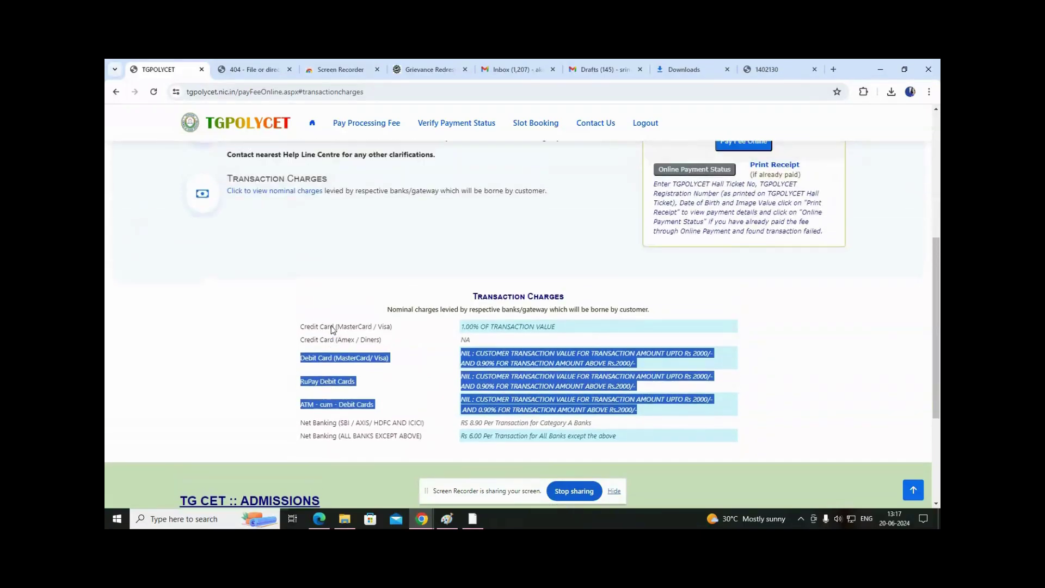
pyautogui.scroll(-1, 448, 362)
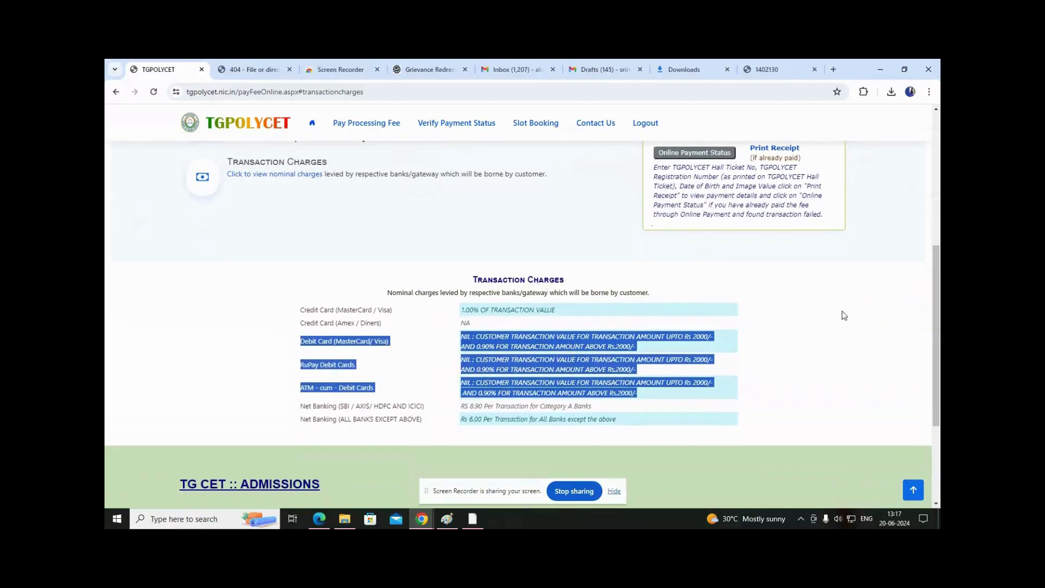
pyautogui.click(842, 313)
pyautogui.scroll(-1, 843, 313)
pyautogui.scroll(1, 870, 245)
pyautogui.scroll(5, 881, 213)
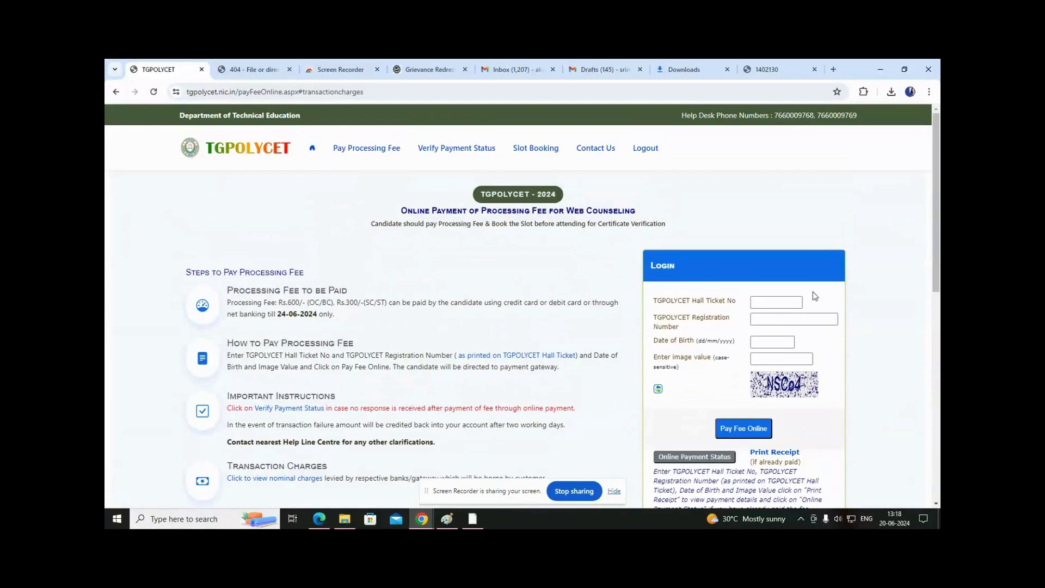
# Enter the candidate's hall ticket number on the fee login form, then view the rank card PDF.
pyautogui.click(757, 303)
pyautogui.click(762, 304)
pyautogui.moveTo(653, 301); pyautogui.dragTo(743, 301)
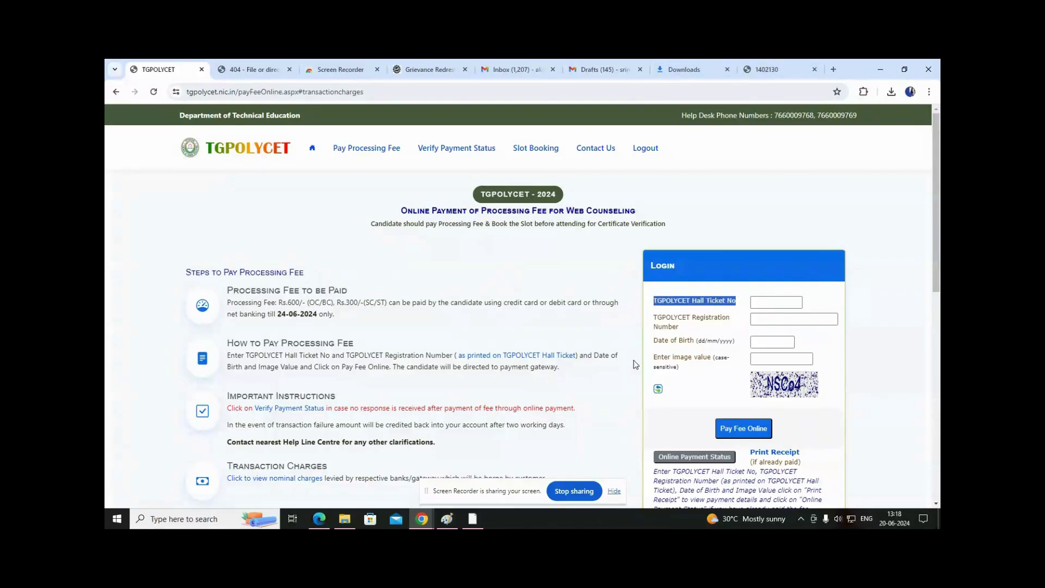
pyautogui.click(782, 306)
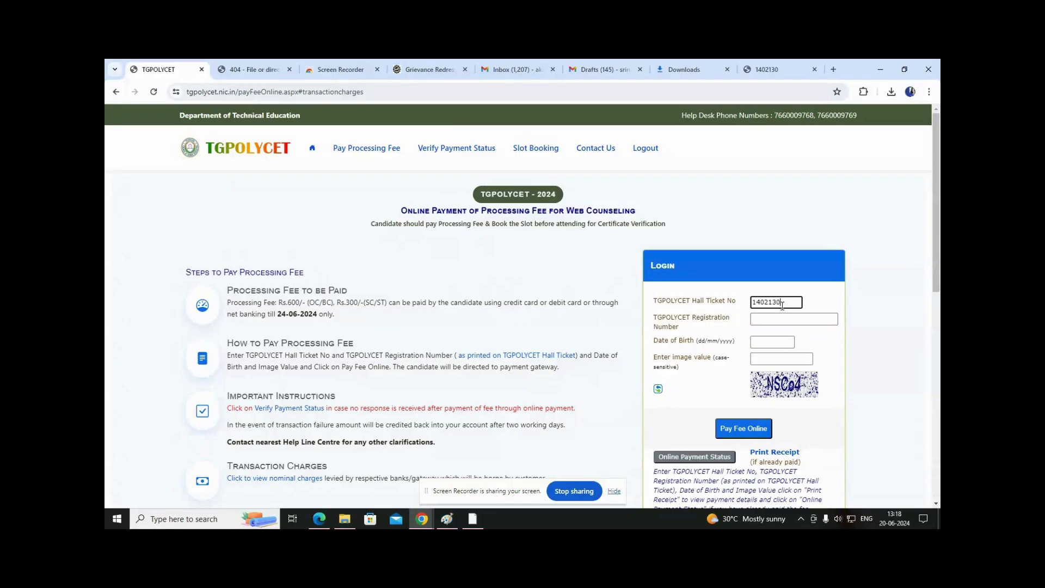
pyautogui.click(754, 319)
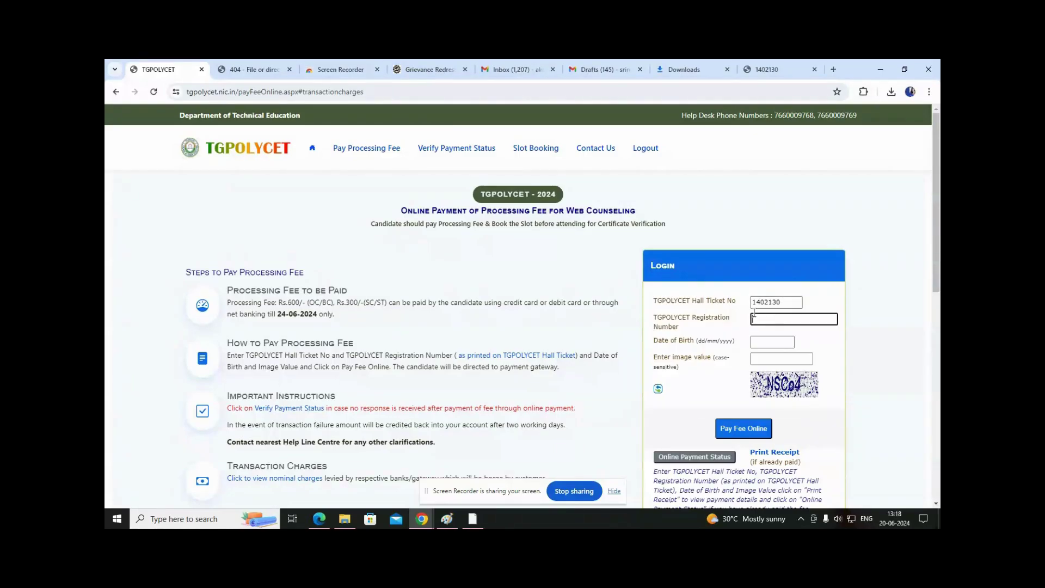
pyautogui.click(766, 72)
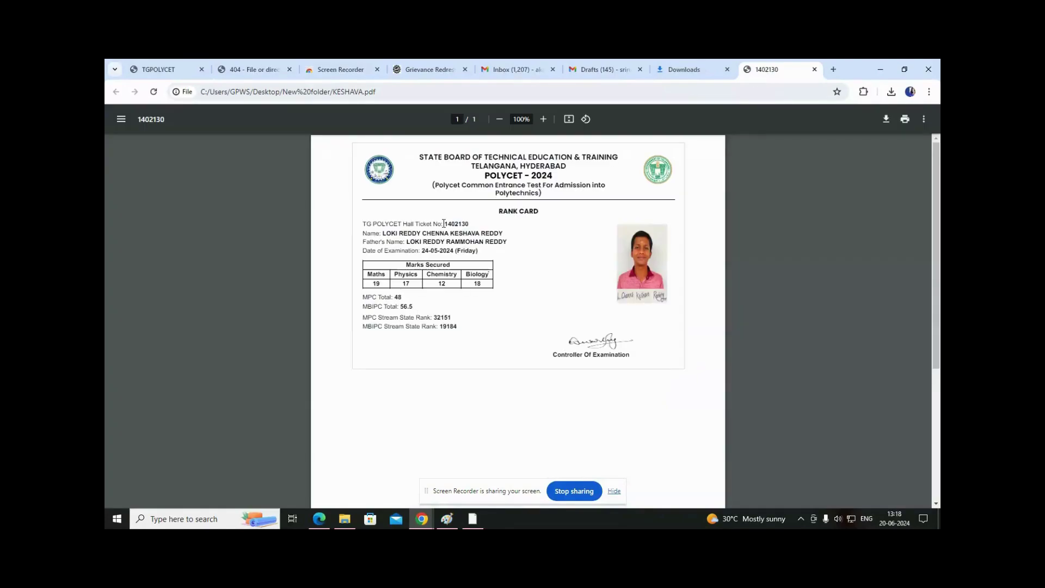
# Open the application form polycet image from the desktop New folder.
pyautogui.moveTo(505, 218); pyautogui.dragTo(494, 242)
pyautogui.click(401, 243)
pyautogui.click(878, 70)
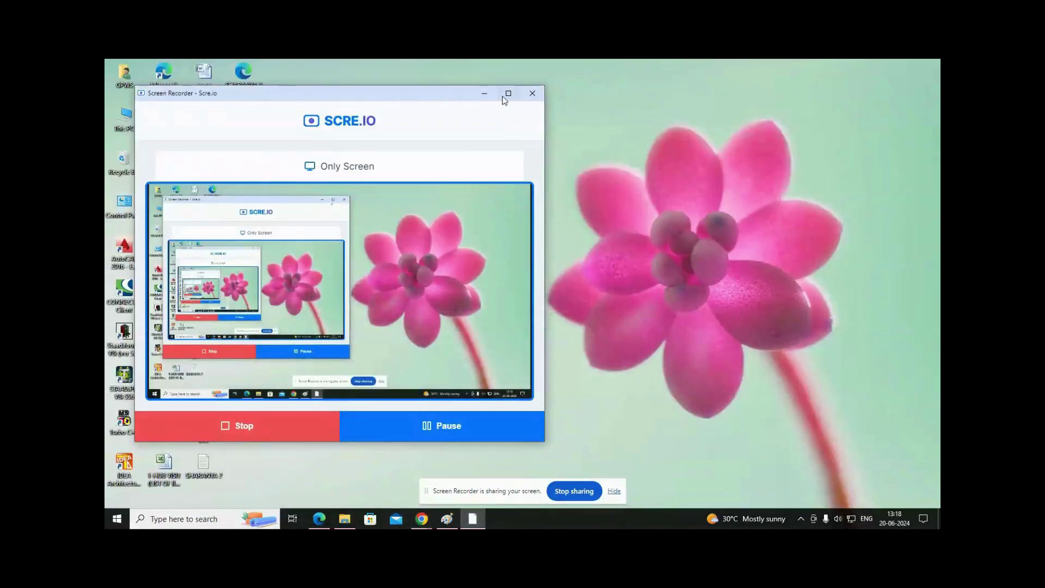
pyautogui.click(482, 94)
pyautogui.doubleClick(442, 213)
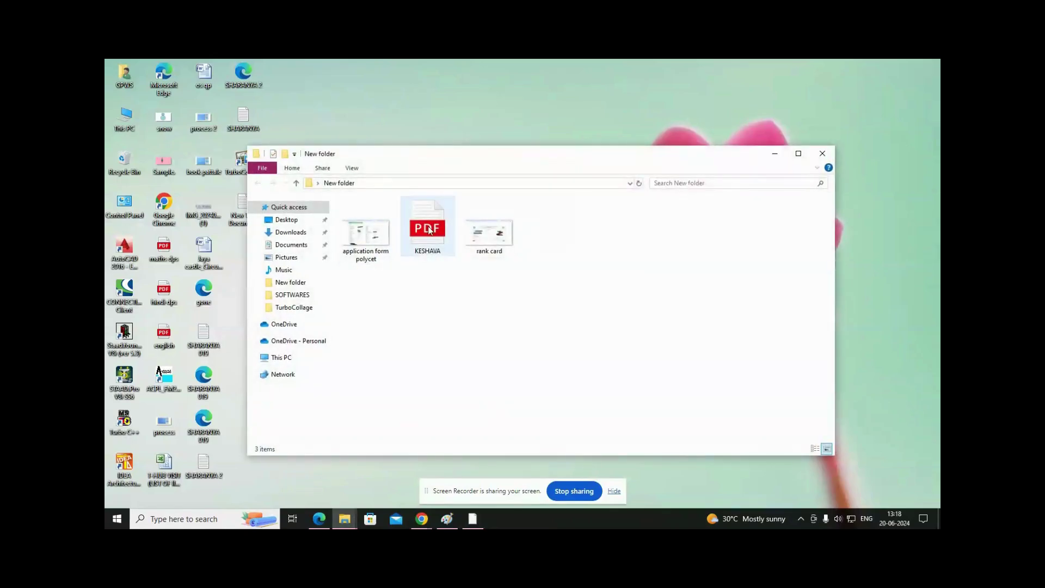
pyautogui.click(369, 237)
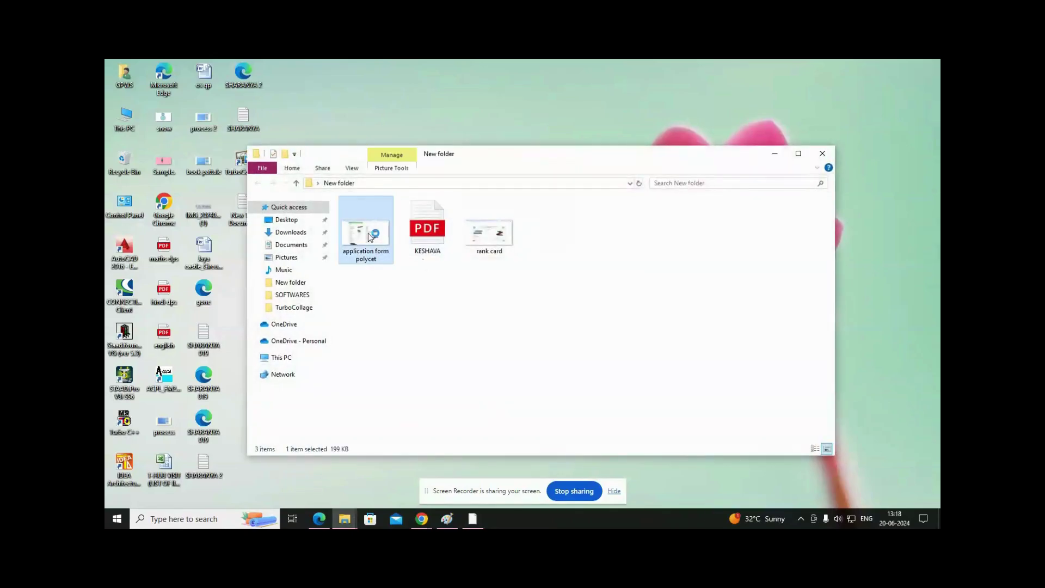
pyautogui.doubleClick(369, 234)
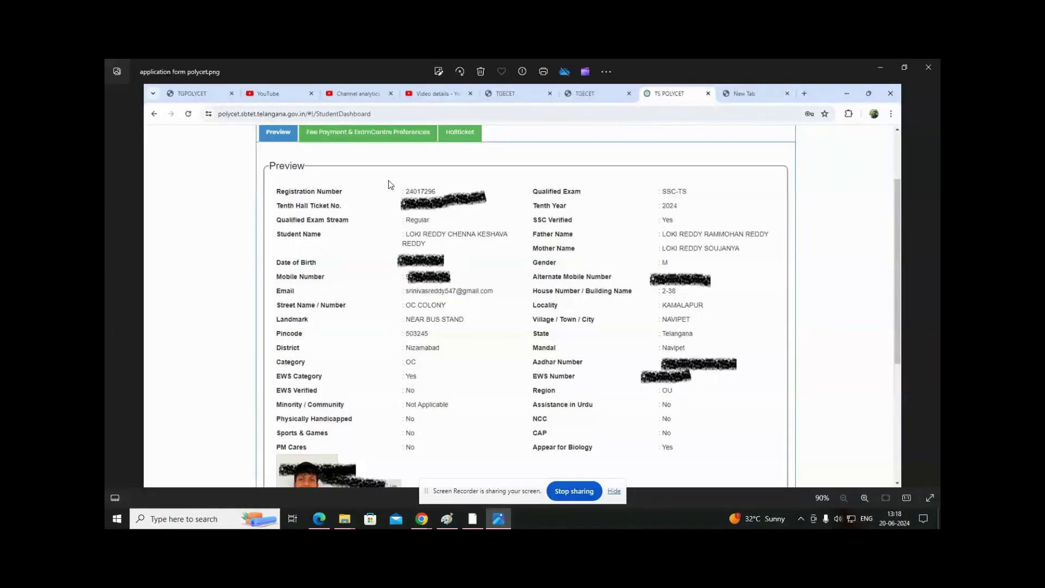
pyautogui.scroll(2, 387, 233)
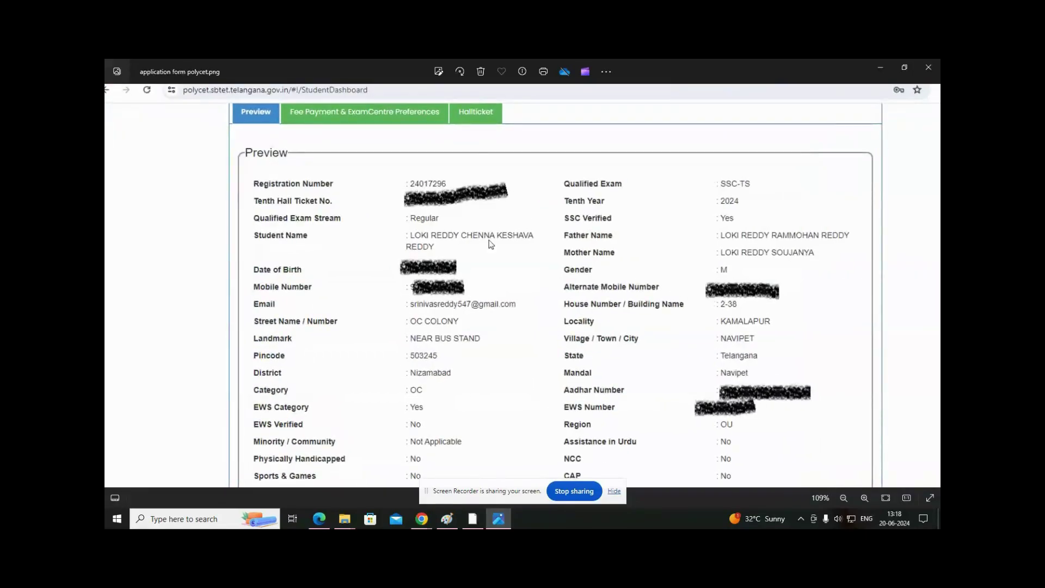
# Set aside the folder and image viewer and return to the TGPOLYCET payment login tab.
pyautogui.hotkey('alt', 'Tab')
pyautogui.hotkey('alt', 'Tab')
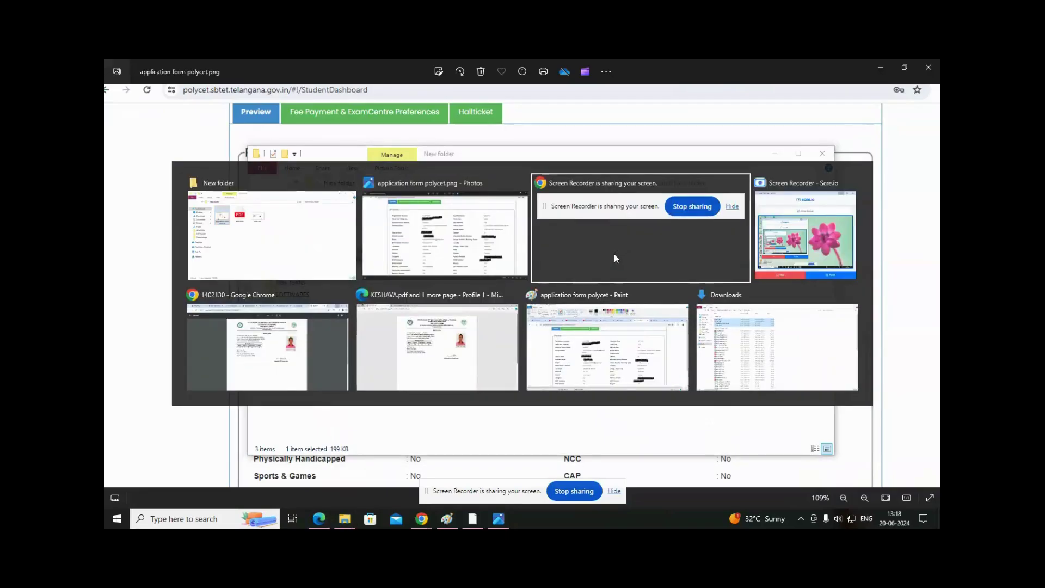
pyautogui.click(774, 153)
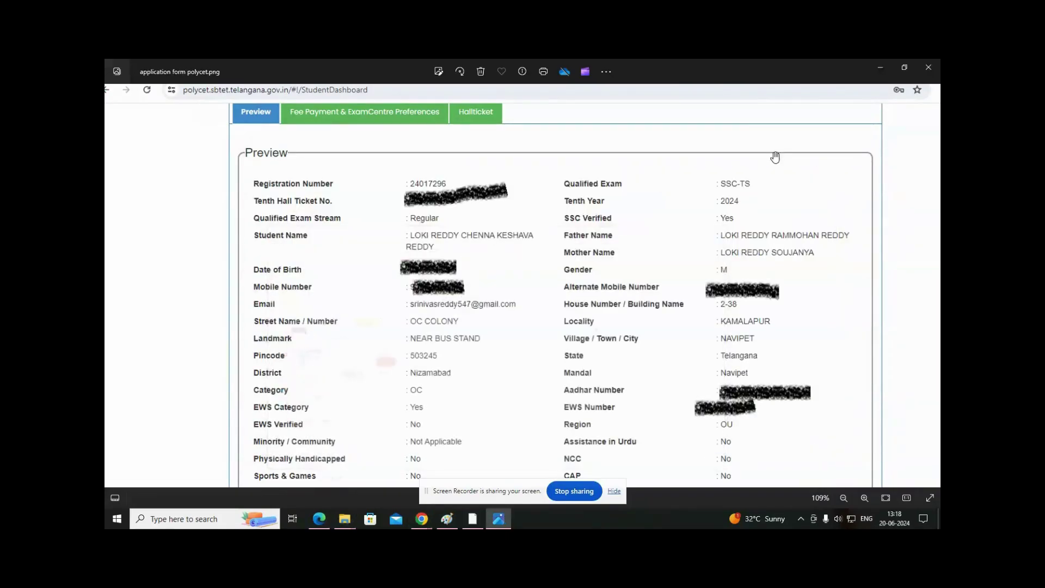
pyautogui.click(880, 68)
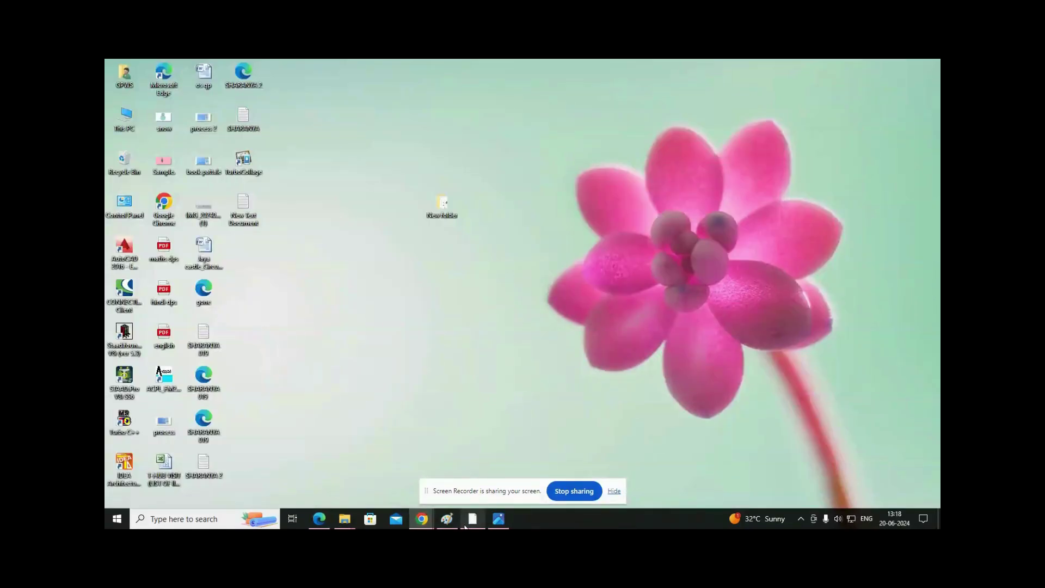
pyautogui.moveTo(421, 519)
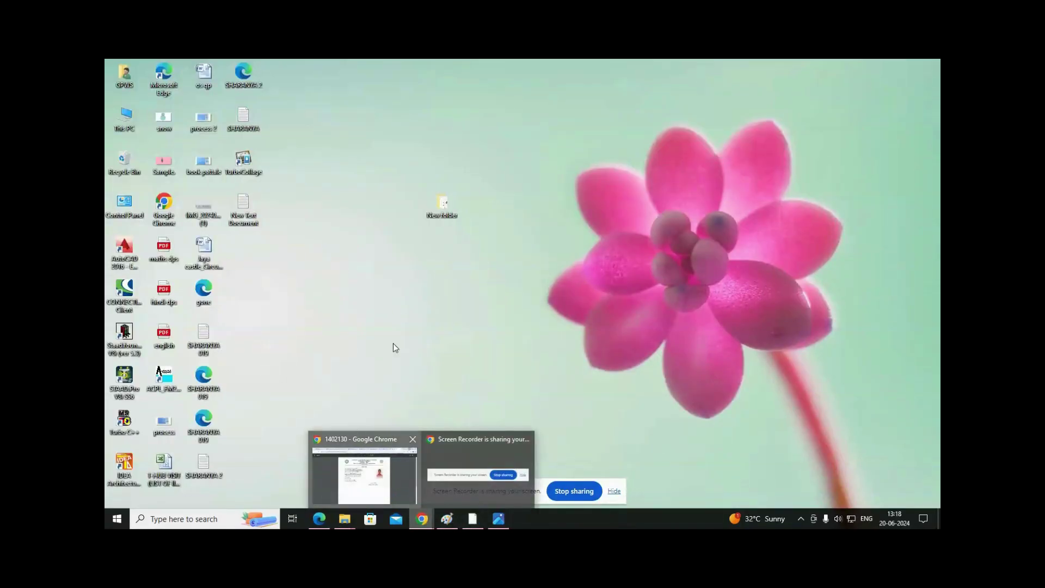
pyautogui.click(366, 446)
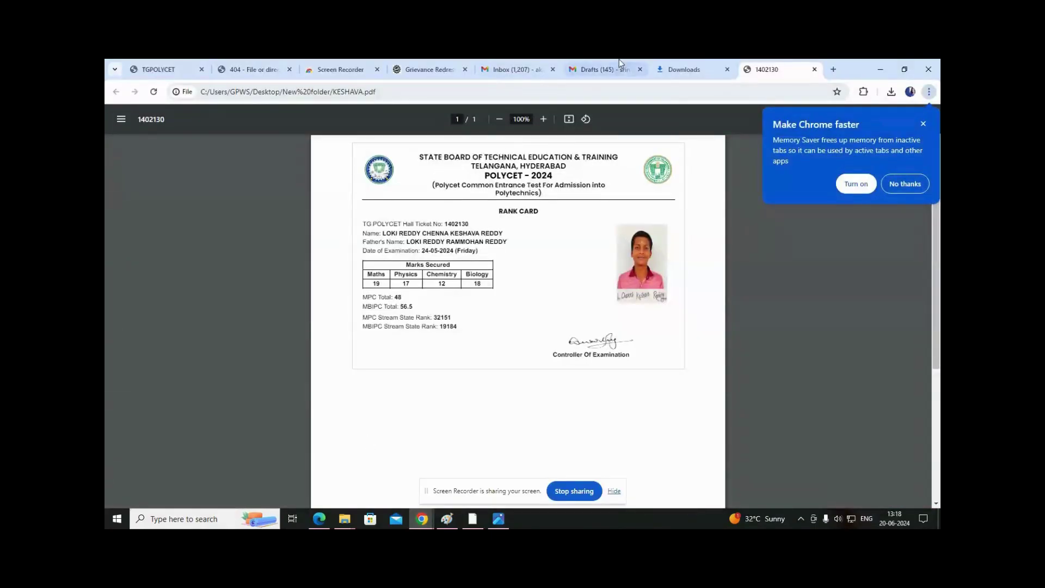
pyautogui.click(153, 76)
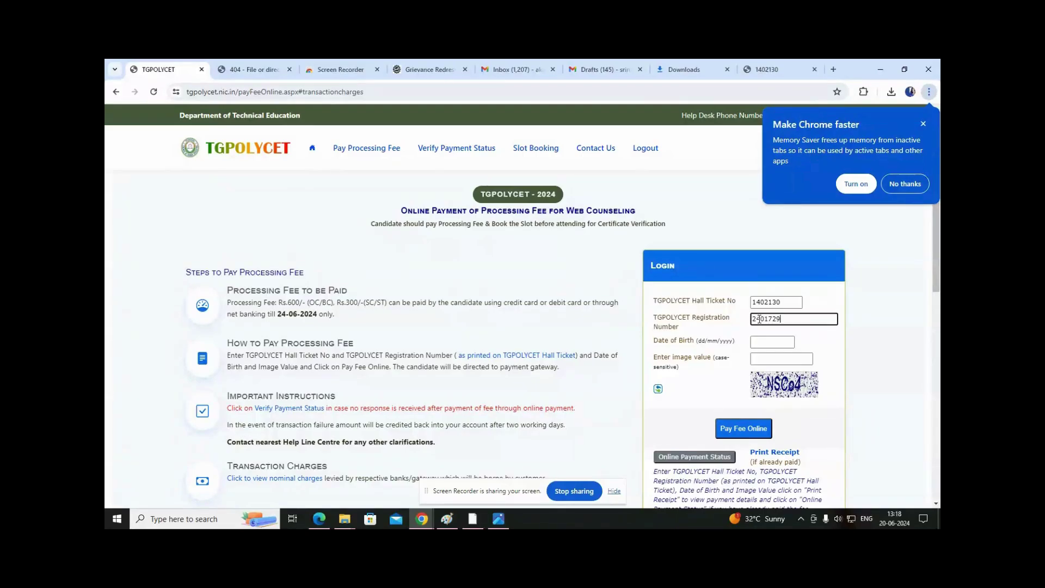
# Enter the candidate's date of birth, checking it against the application form screenshot.
pyautogui.press('Tab')
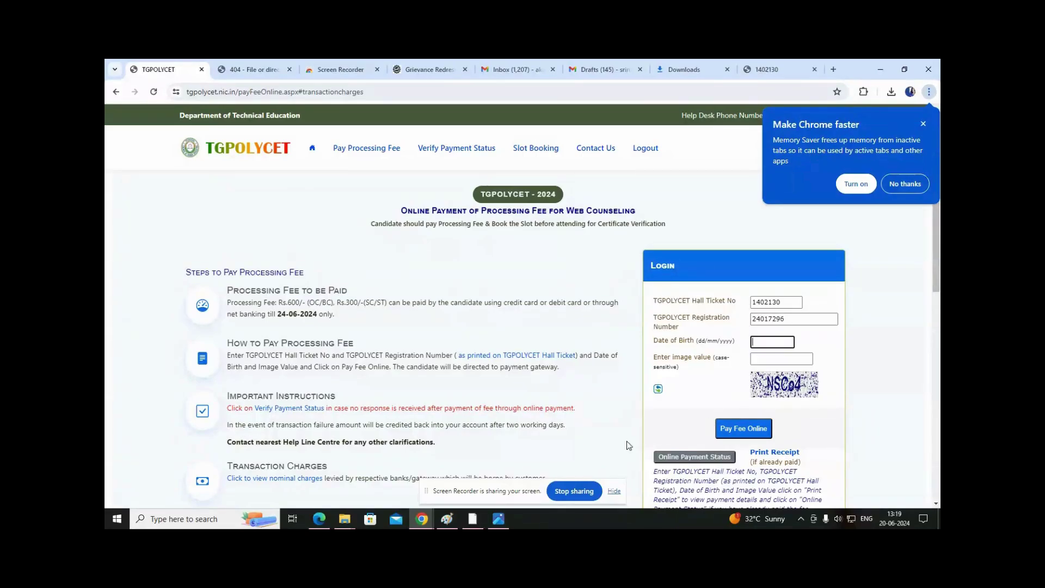
pyautogui.moveTo(492, 523)
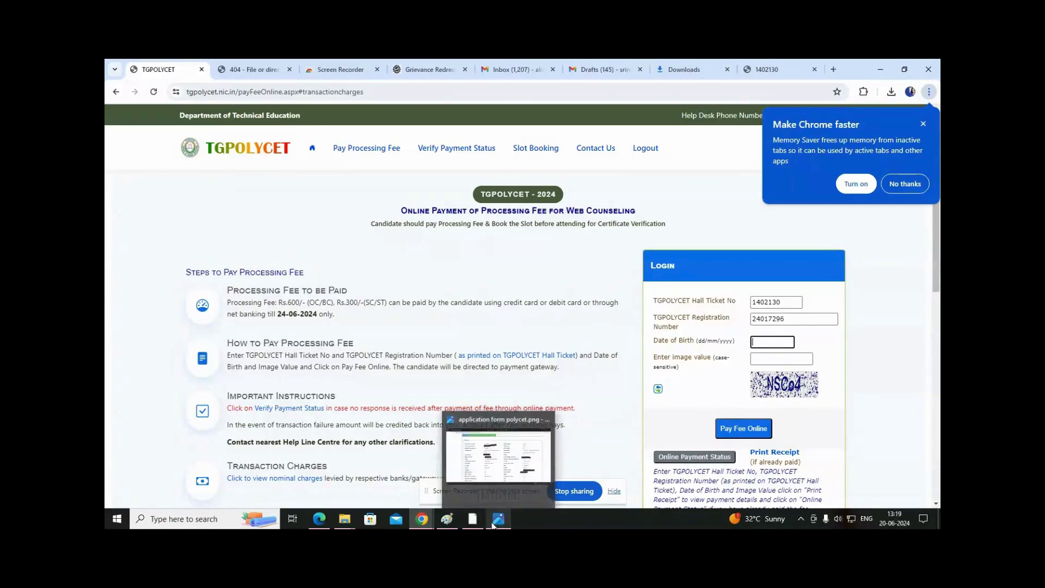
pyautogui.click(484, 452)
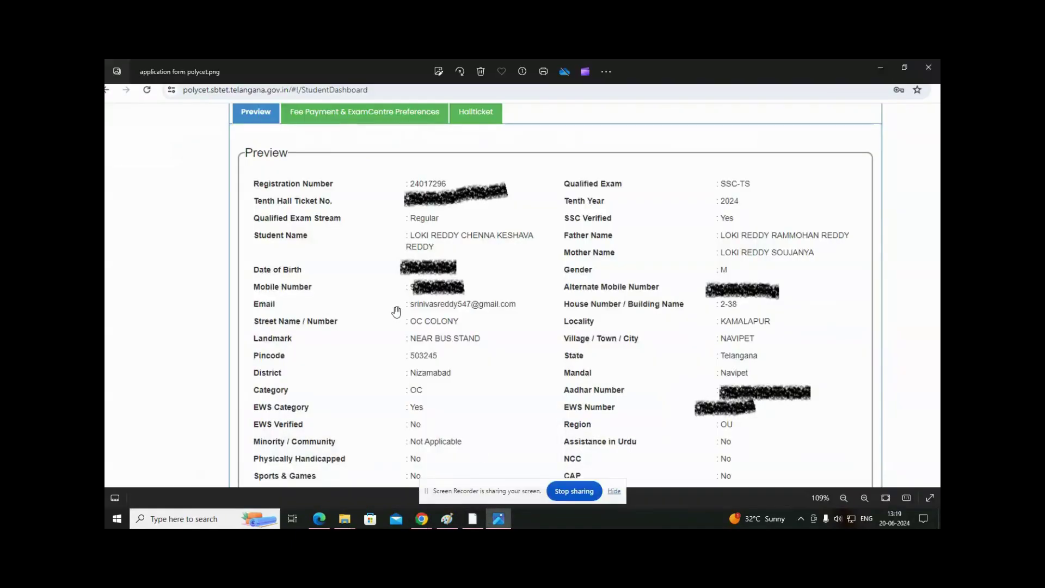
pyautogui.scroll(-2, 430, 338)
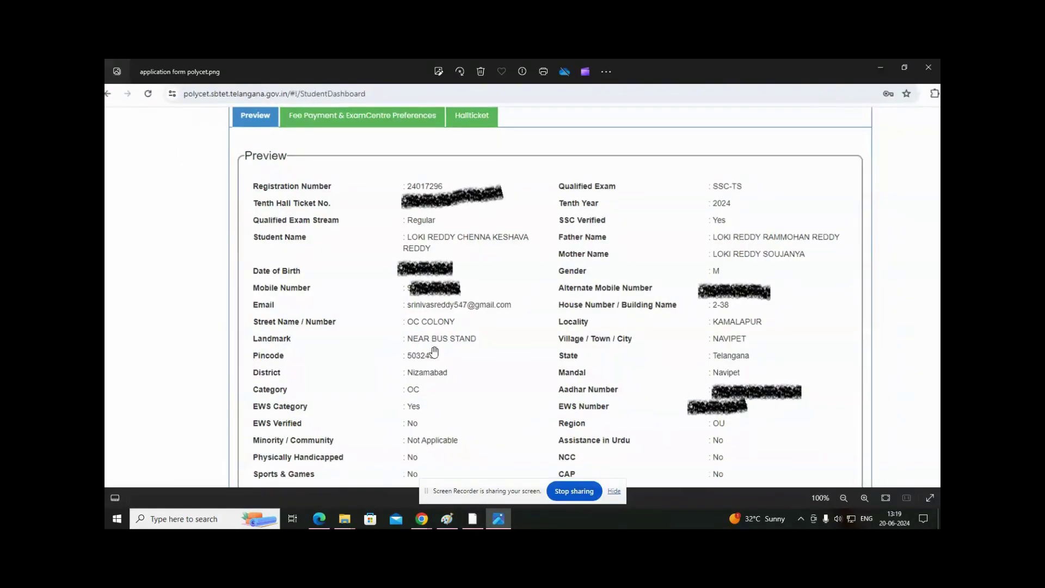
pyautogui.hotkey('alt', 'Tab')
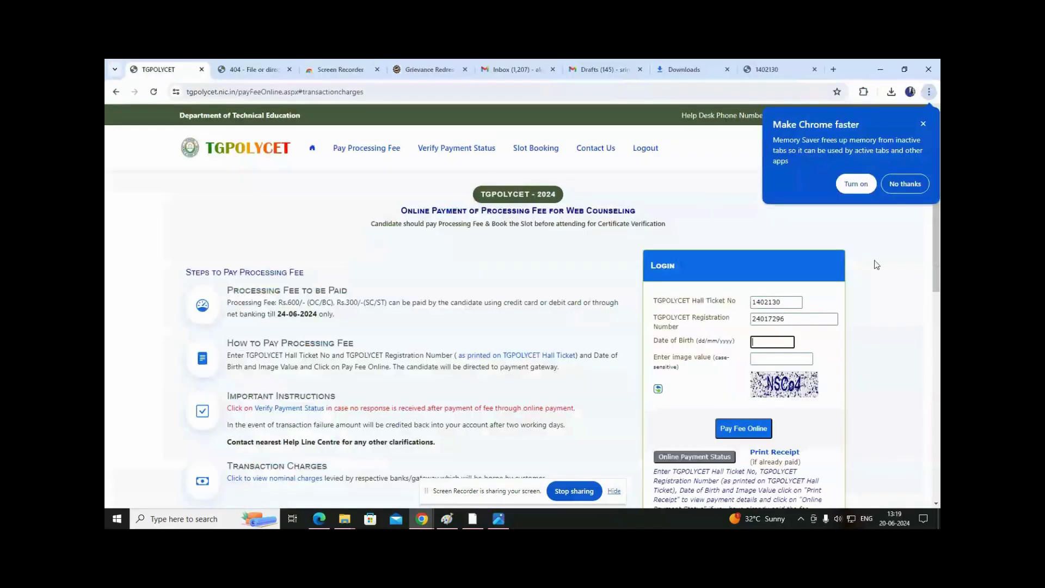
# Fill in the image verification code and submit with Pay Fee Online.
pyautogui.hotkey('alt', 'Tab')
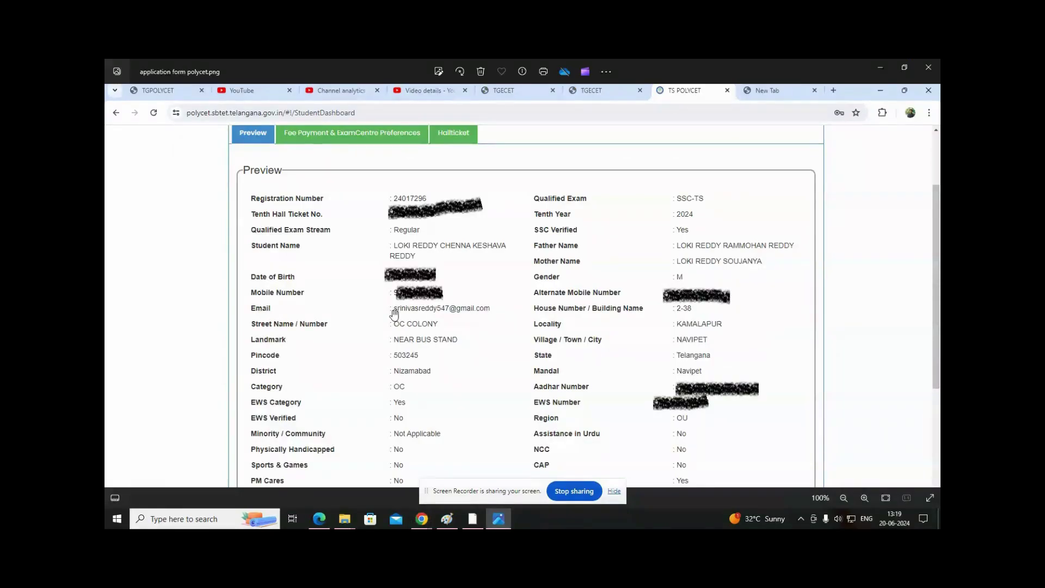
pyautogui.scroll(3, 419, 305)
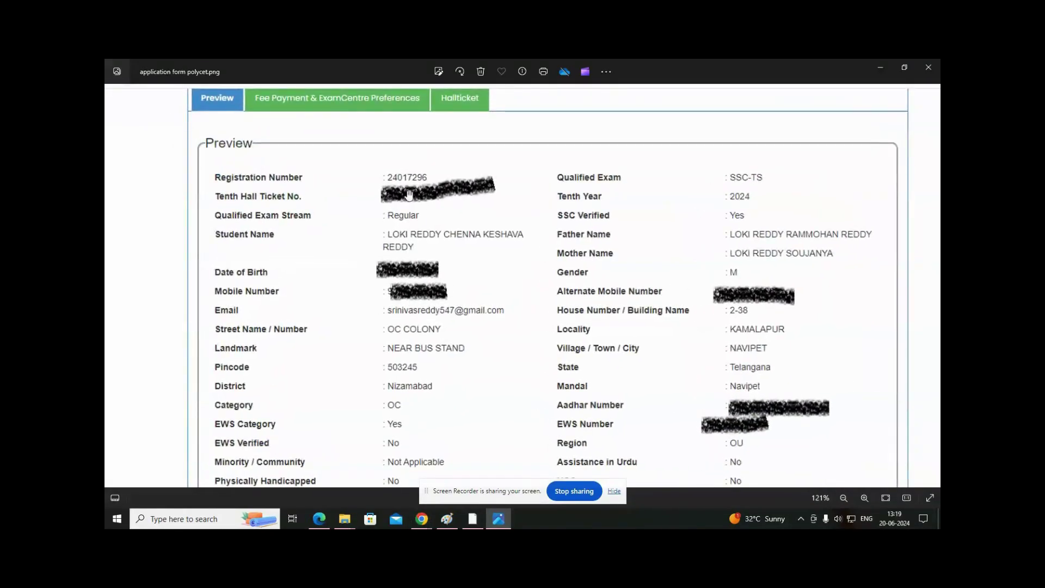
pyautogui.scroll(2, 373, 265)
pyautogui.moveTo(490, 167); pyautogui.dragTo(482, 362)
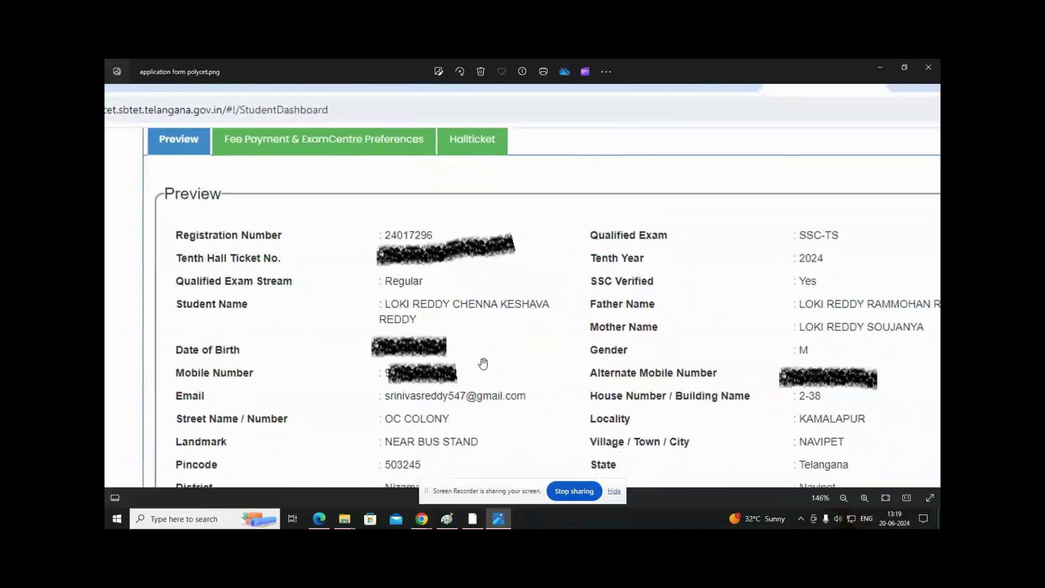
pyautogui.hotkey('alt', 'Tab')
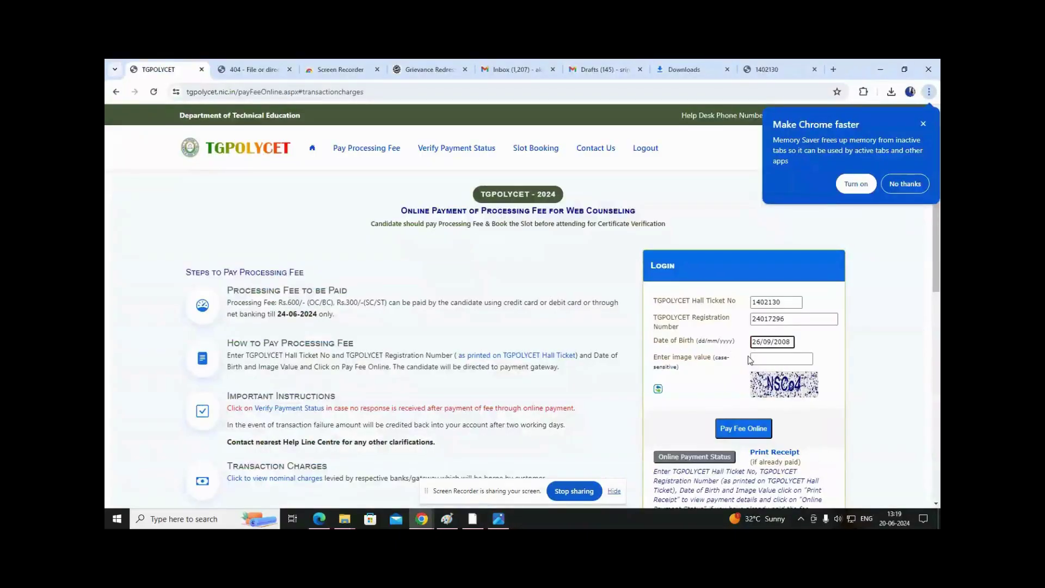
pyautogui.click(756, 357)
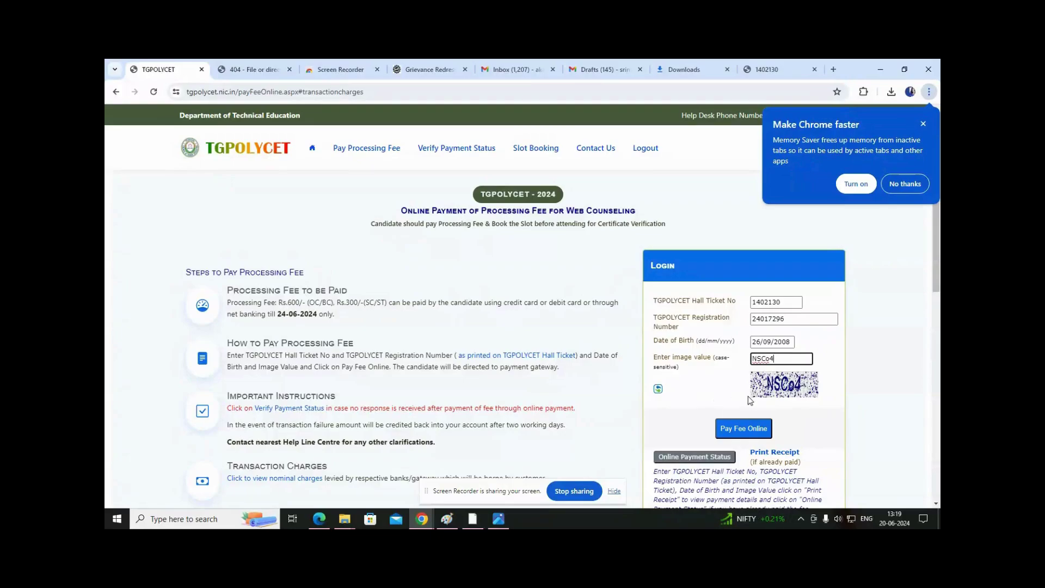
pyautogui.click(744, 430)
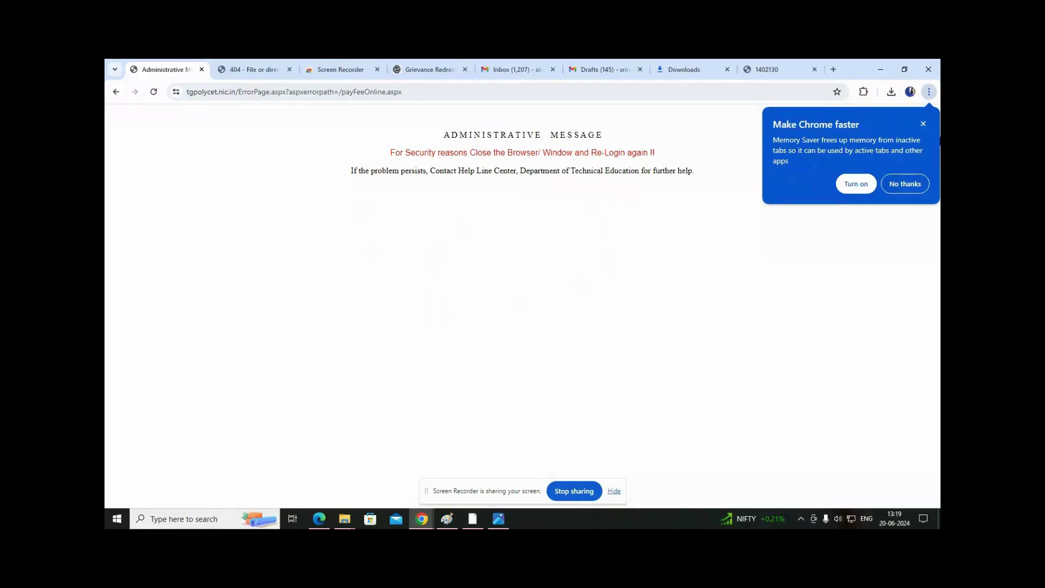
pyautogui.click(924, 125)
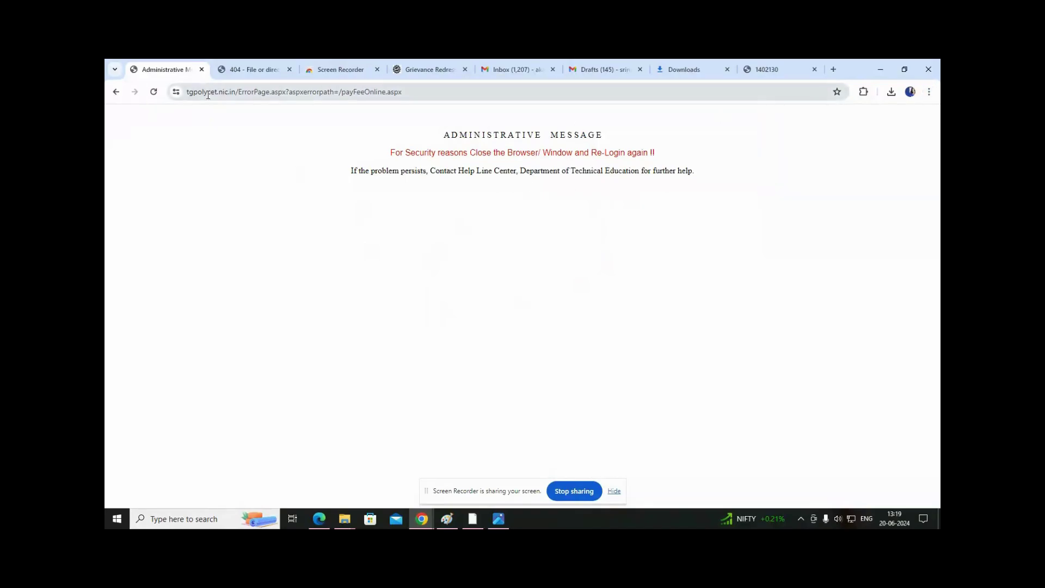
# Close the Chrome window showing the error and the Photos viewer.
pyautogui.click(187, 93)
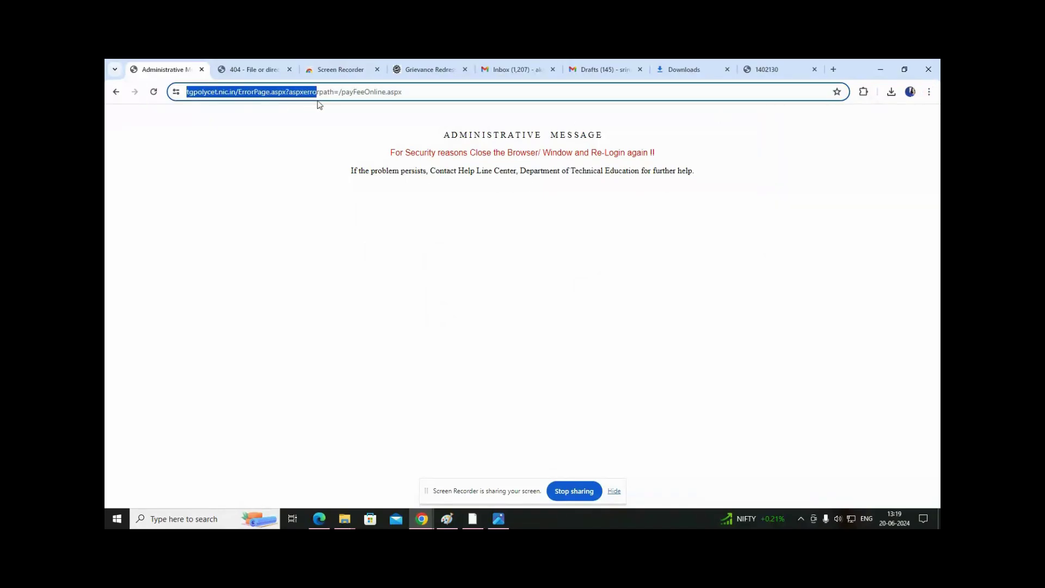
pyautogui.click(928, 69)
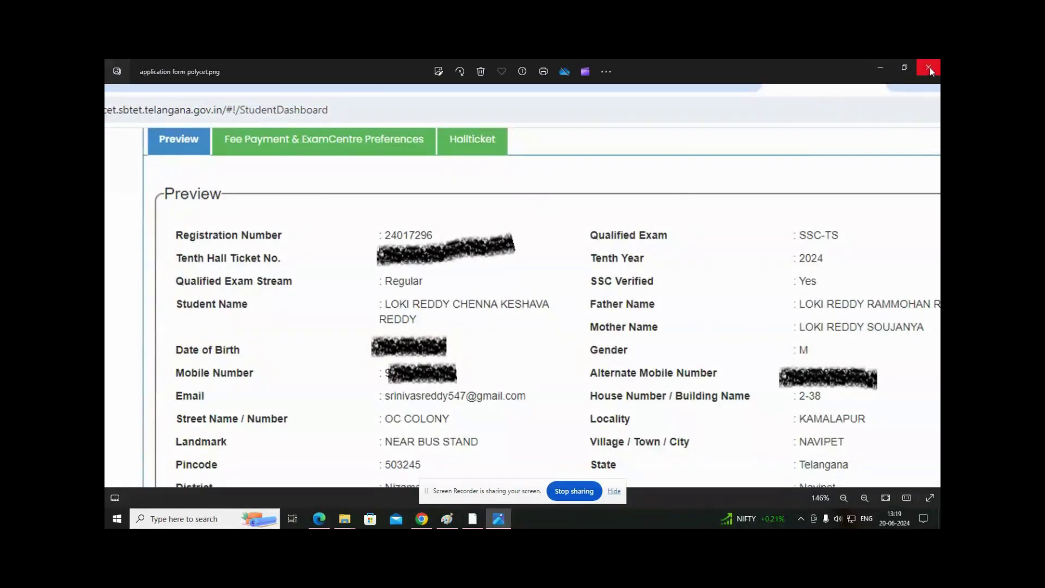
pyautogui.click(927, 68)
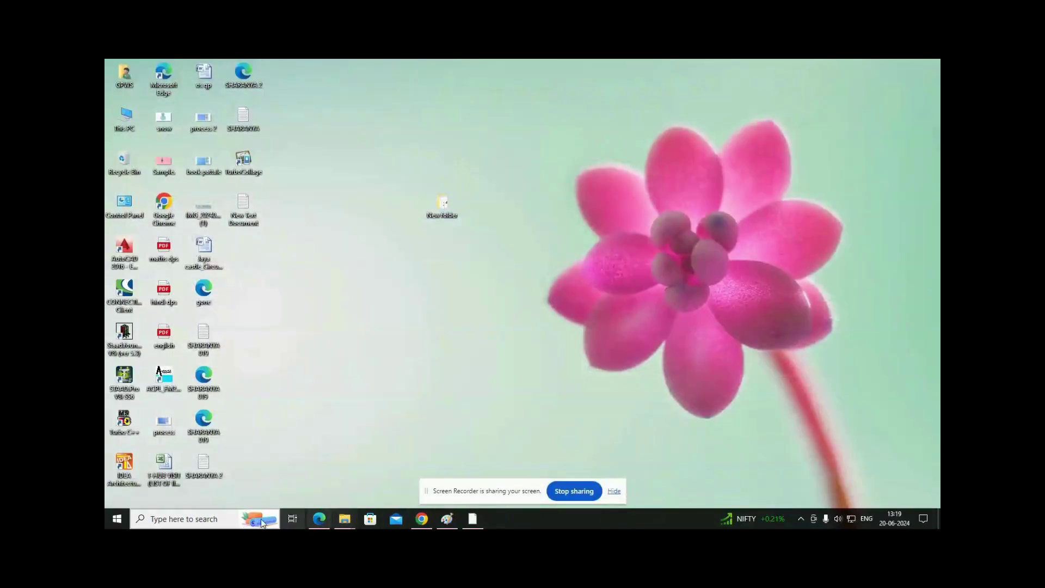
# Launch Chrome from Windows search and load the TGPOLYCET site via 'tg'.
pyautogui.press('super')
pyautogui.write('ch')
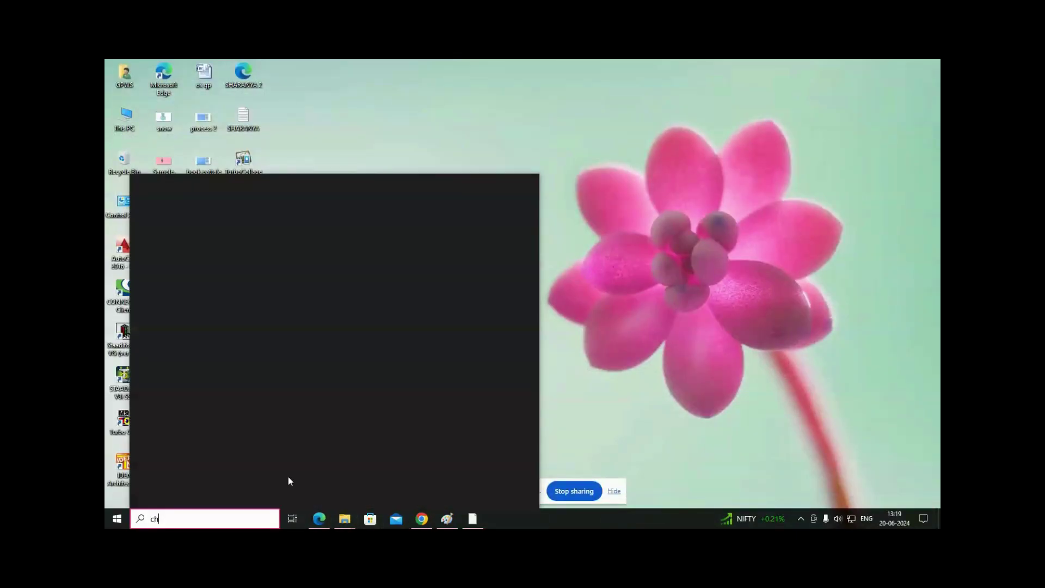
pyautogui.write('rome')
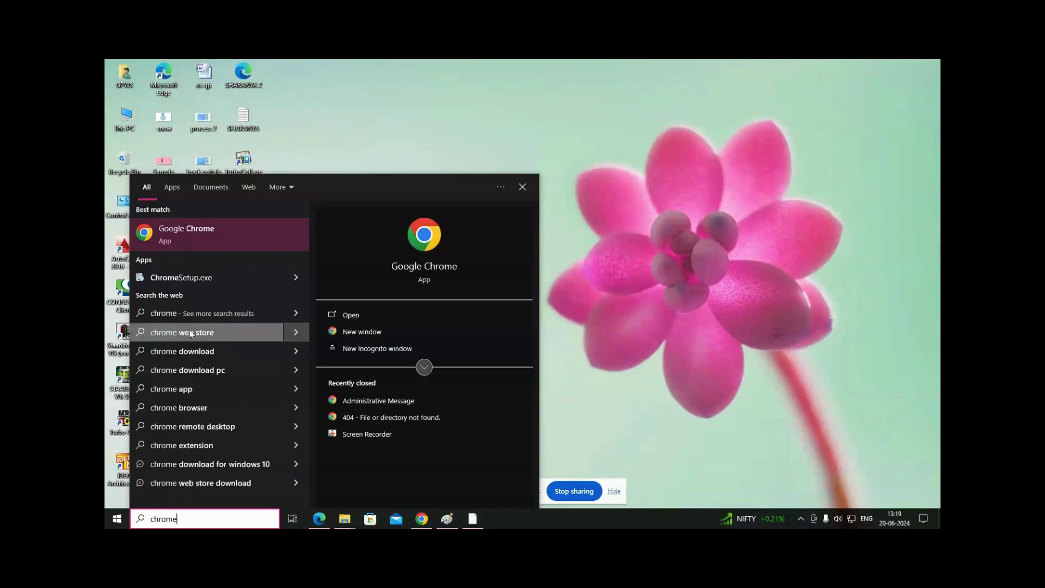
pyautogui.click(372, 319)
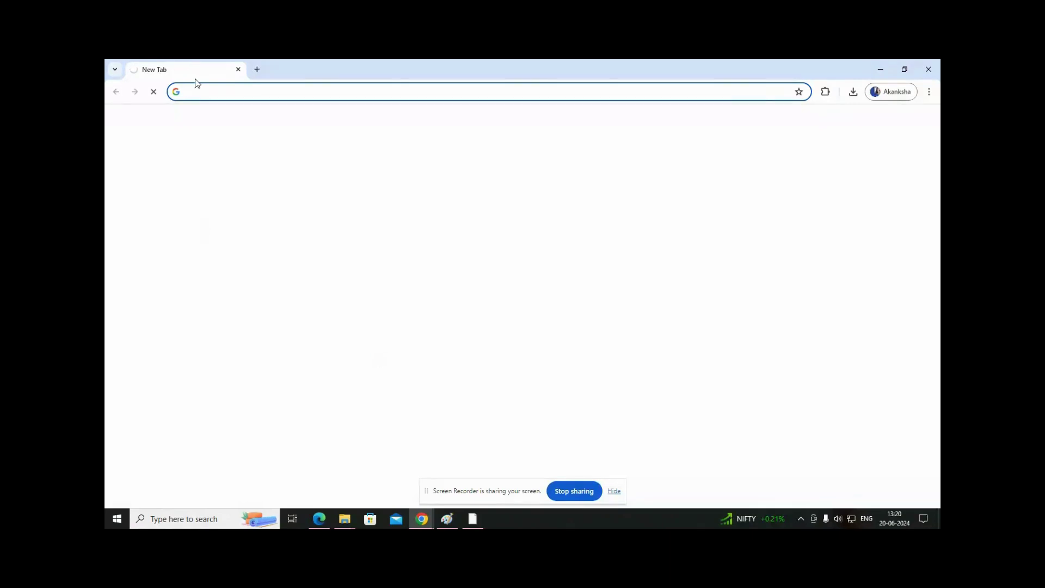
pyautogui.write('tgpolycet.nic.in')
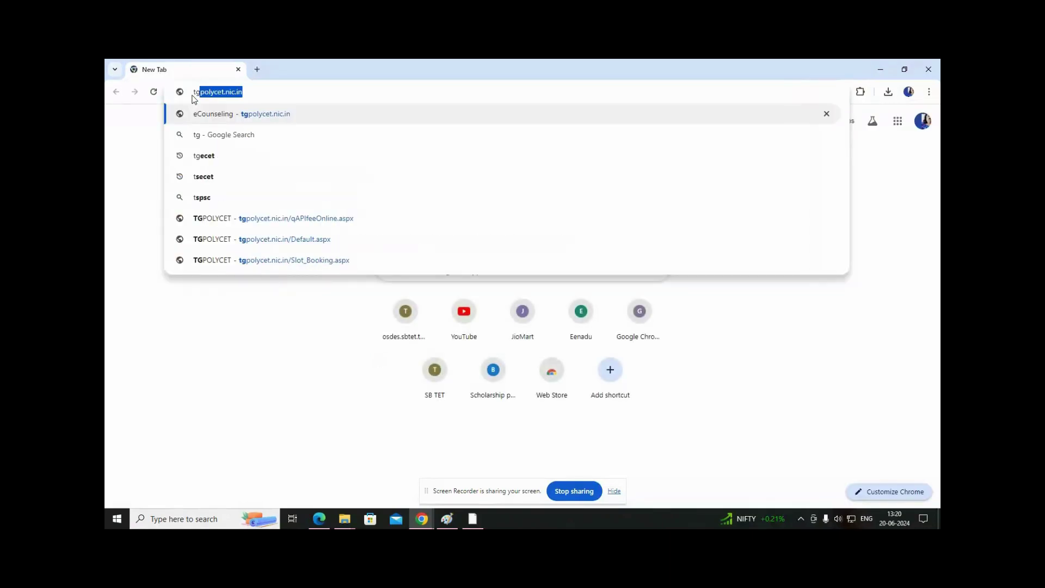
pyautogui.press('Return')
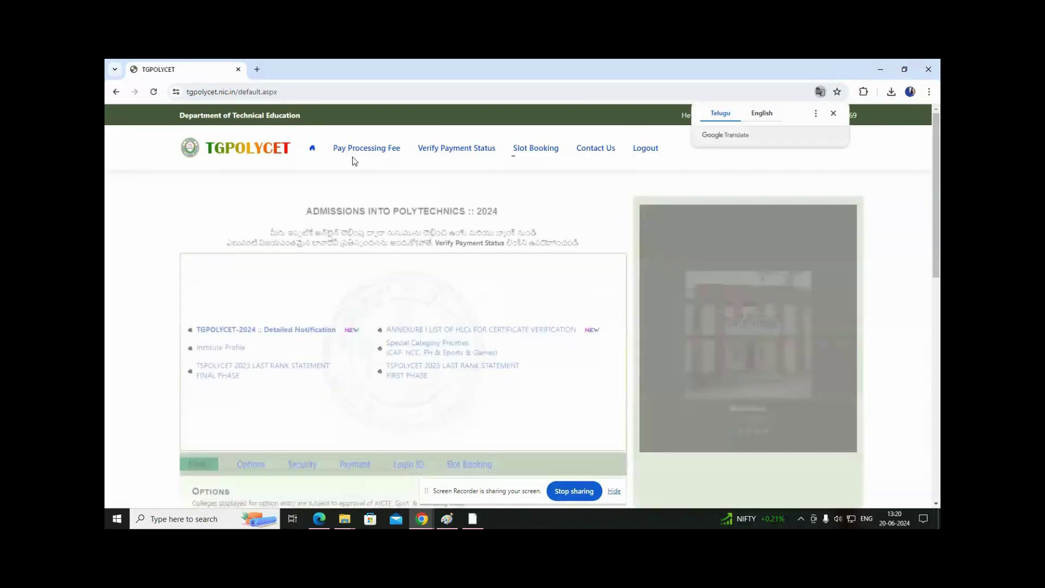
# Open the Pay Processing Fee login, start the hall ticket field, then open the desktop New folder.
pyautogui.click(377, 150)
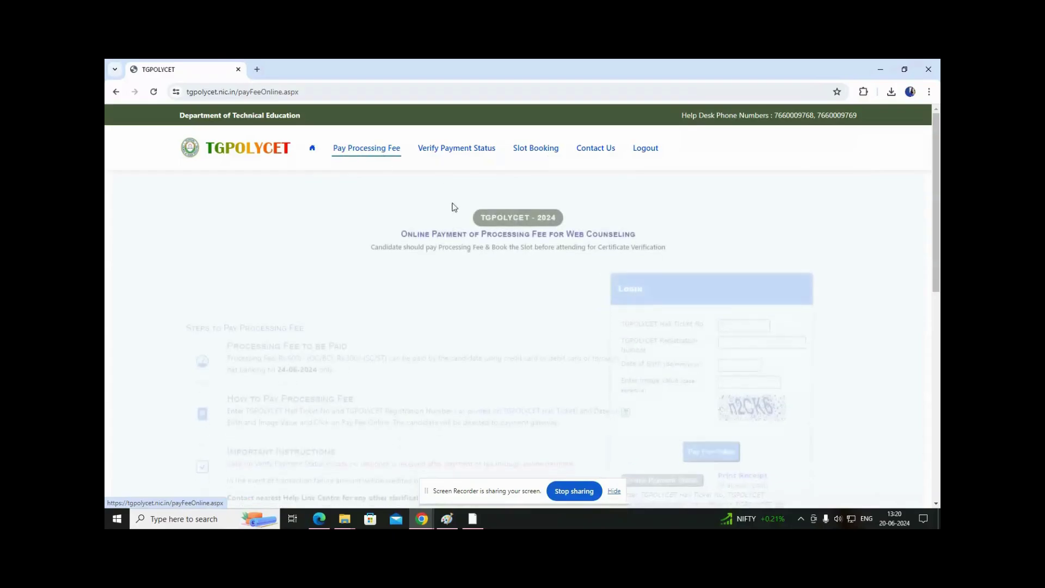
pyautogui.click(762, 304)
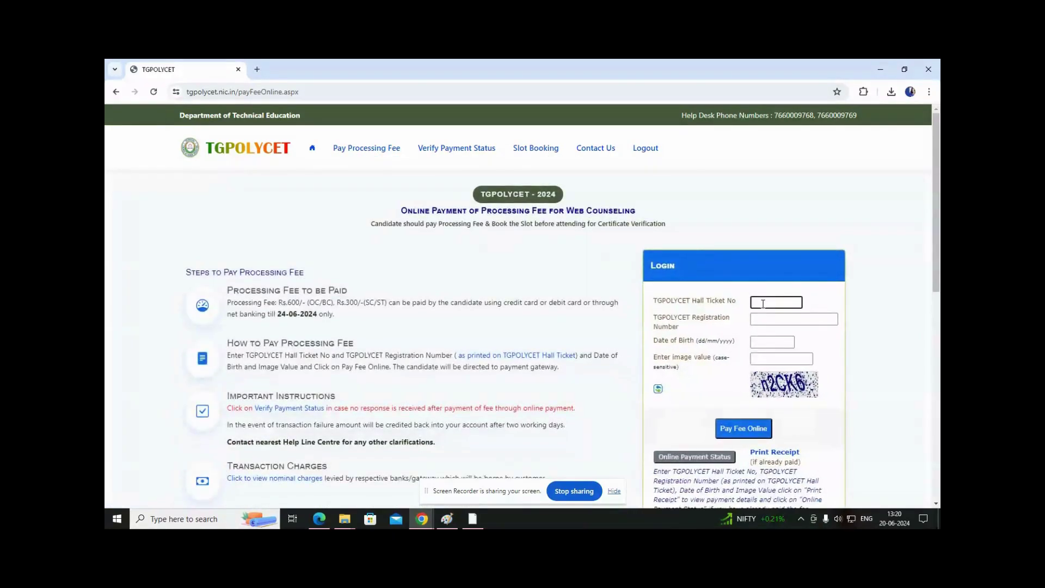
pyautogui.hotkey('alt', 'Tab')
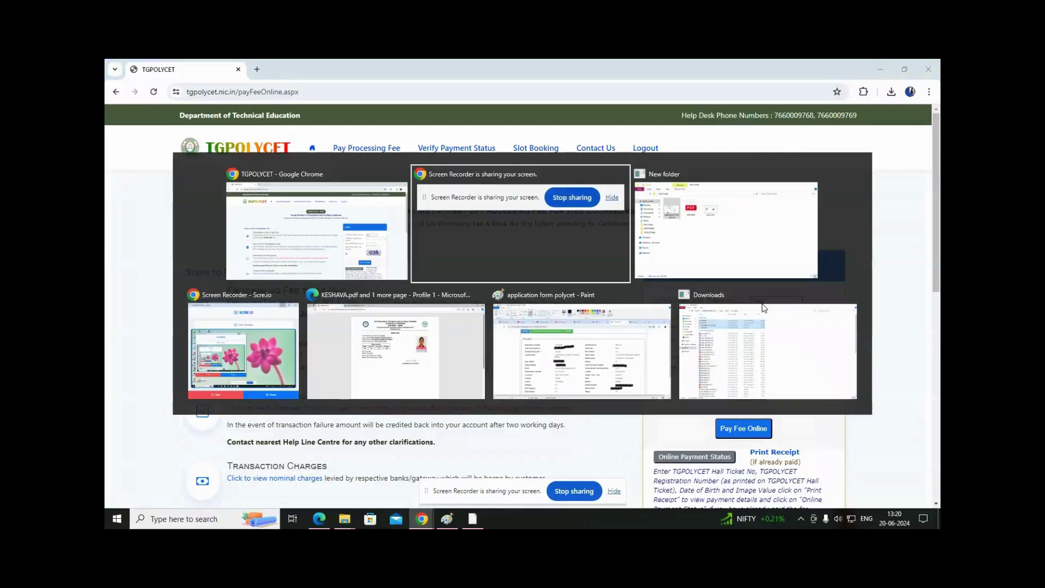
pyautogui.hotkey('alt', 'Tab')
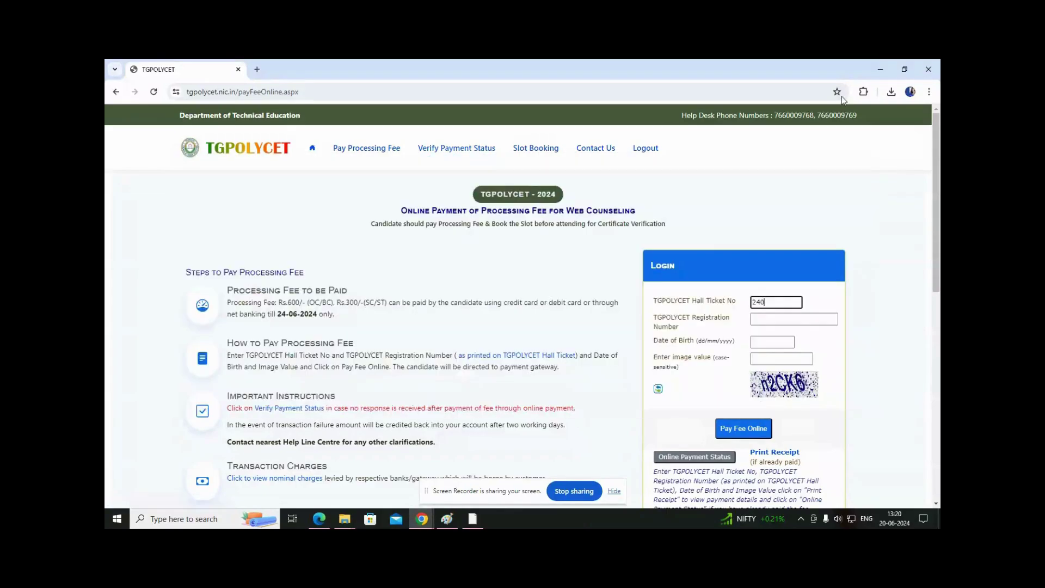
pyautogui.click(880, 69)
pyautogui.doubleClick(443, 209)
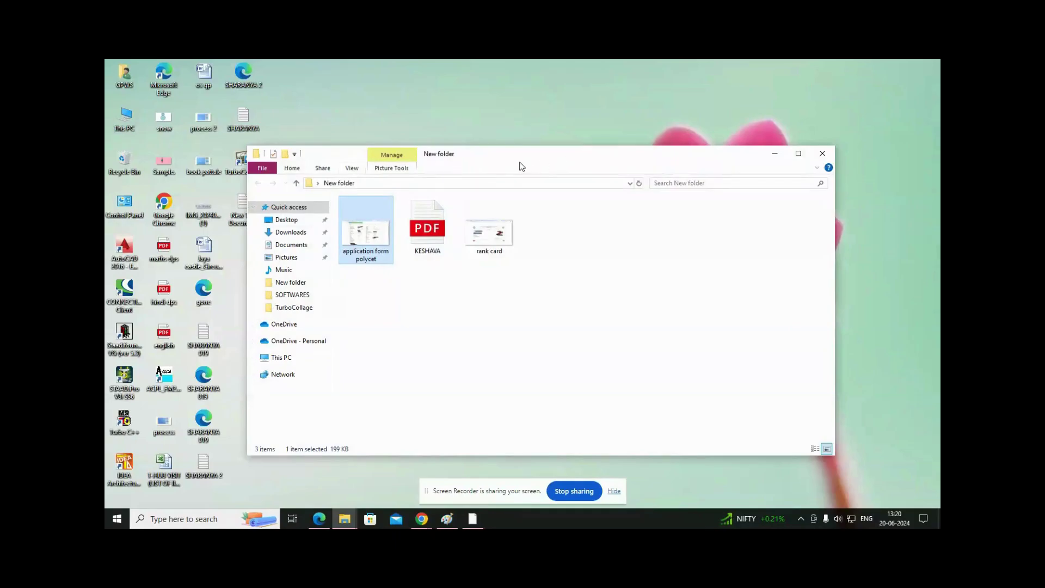
# Open the rank card image, then bring the TGPOLYCET payment page forward.
pyautogui.doubleClick(478, 240)
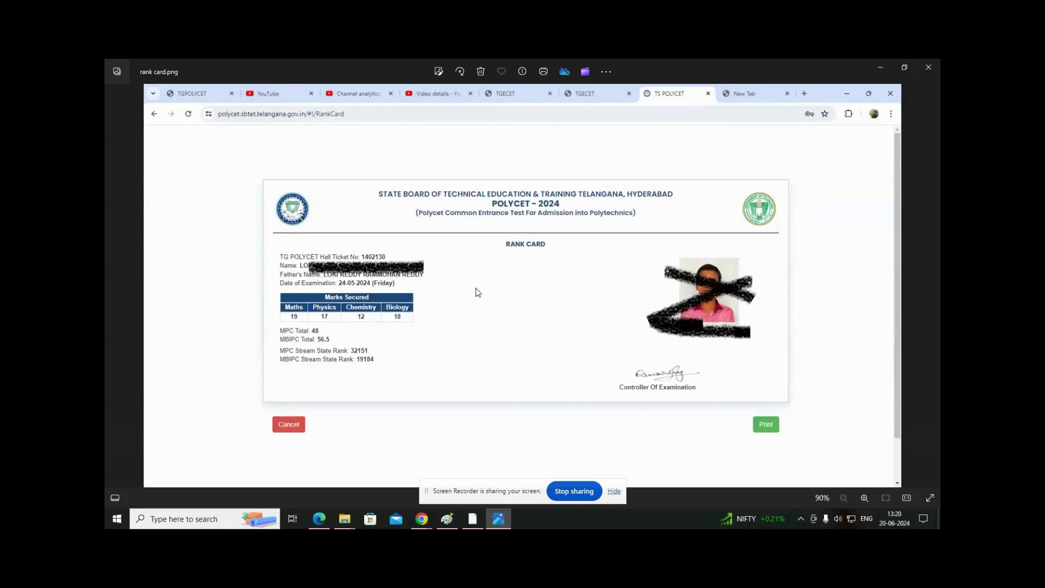
pyautogui.hotkey('alt', 'Tab')
pyautogui.hotkey('alt', 'Tab')
pyautogui.hotkey('alt', 'Tab')
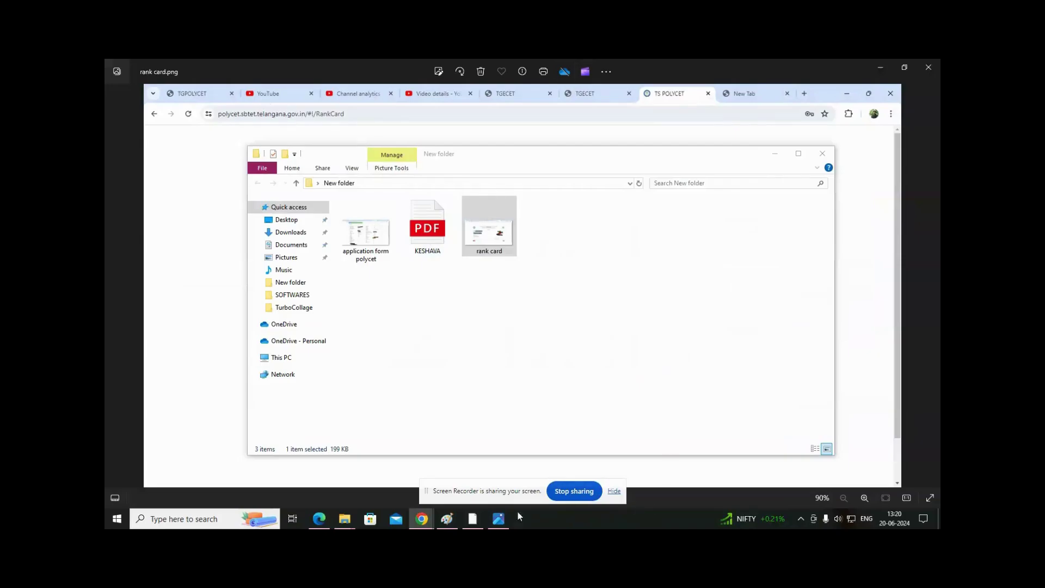
pyautogui.moveTo(420, 511)
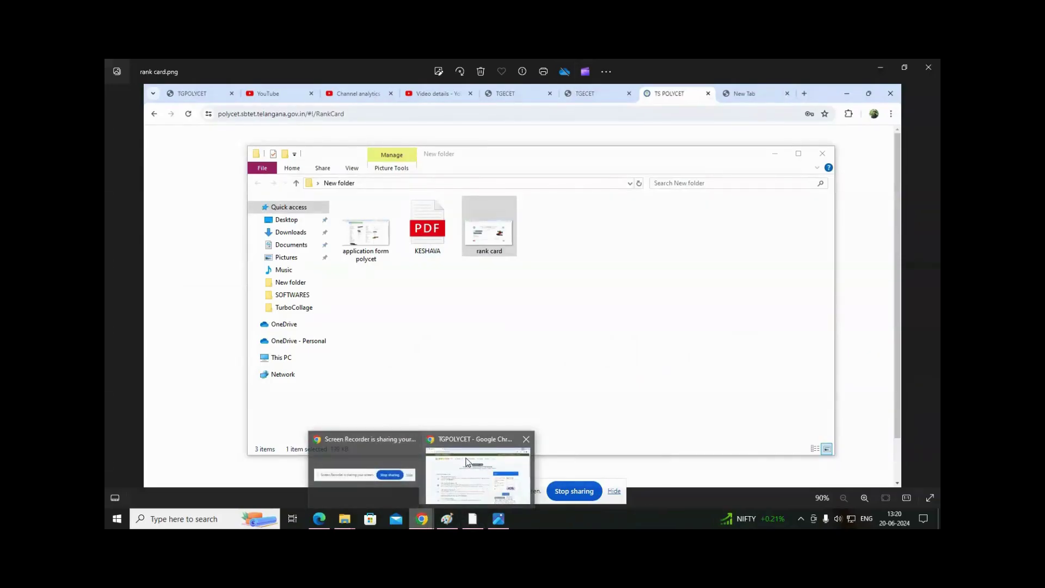
pyautogui.click(466, 462)
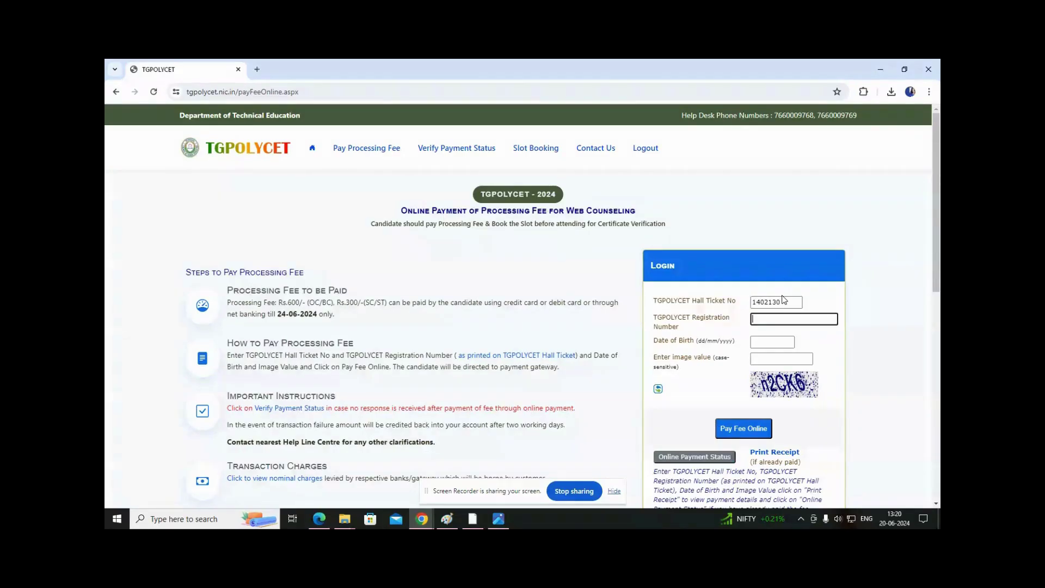
# Open the application form polycet image in Photos and switch back to the fee payment page.
pyautogui.hotkey('alt', 'Tab')
pyautogui.hotkey('alt', 'Tab')
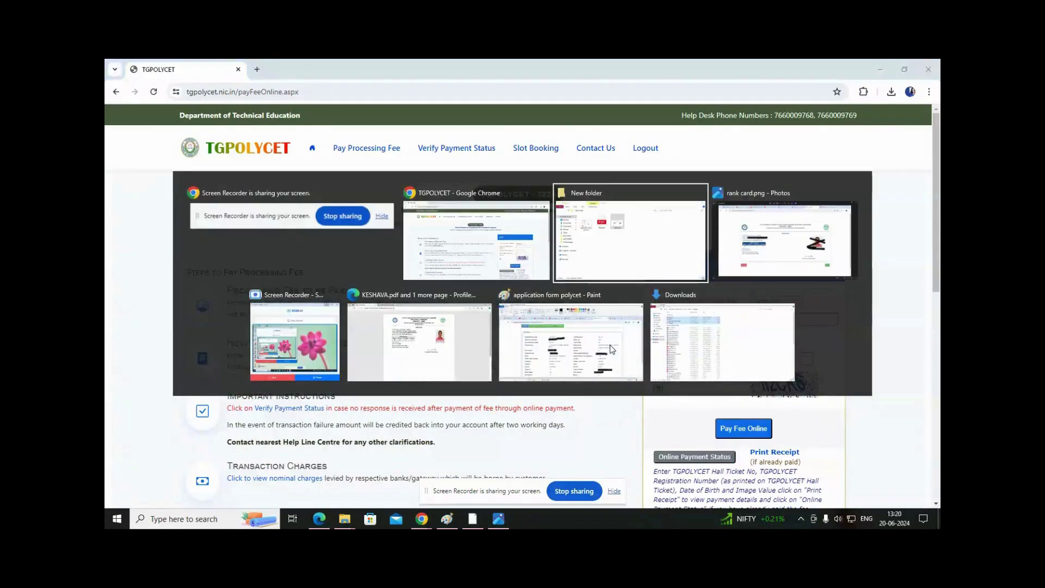
pyautogui.click(377, 244)
pyautogui.doubleClick(377, 245)
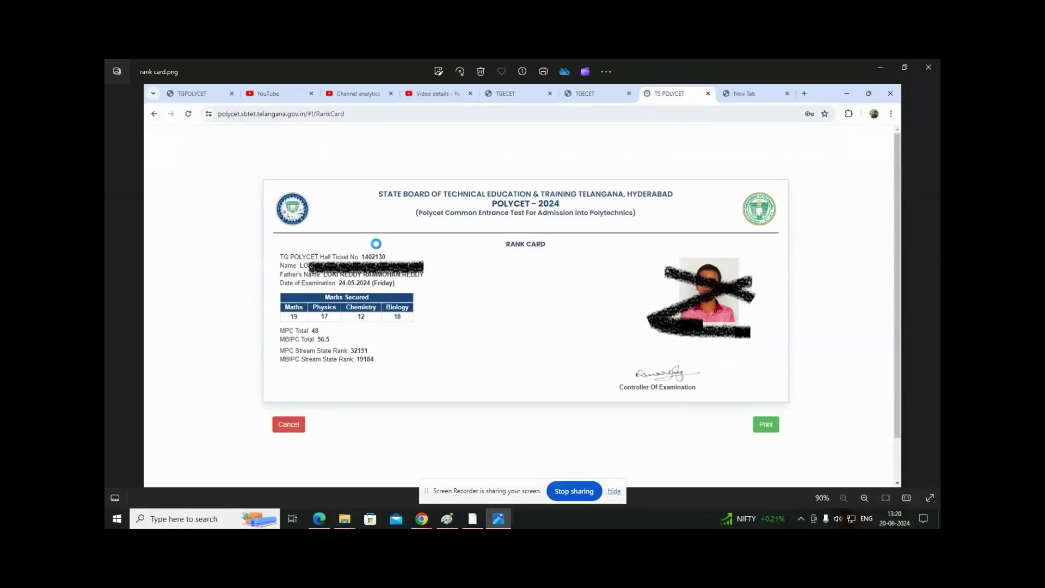
pyautogui.scroll(1, 396, 281)
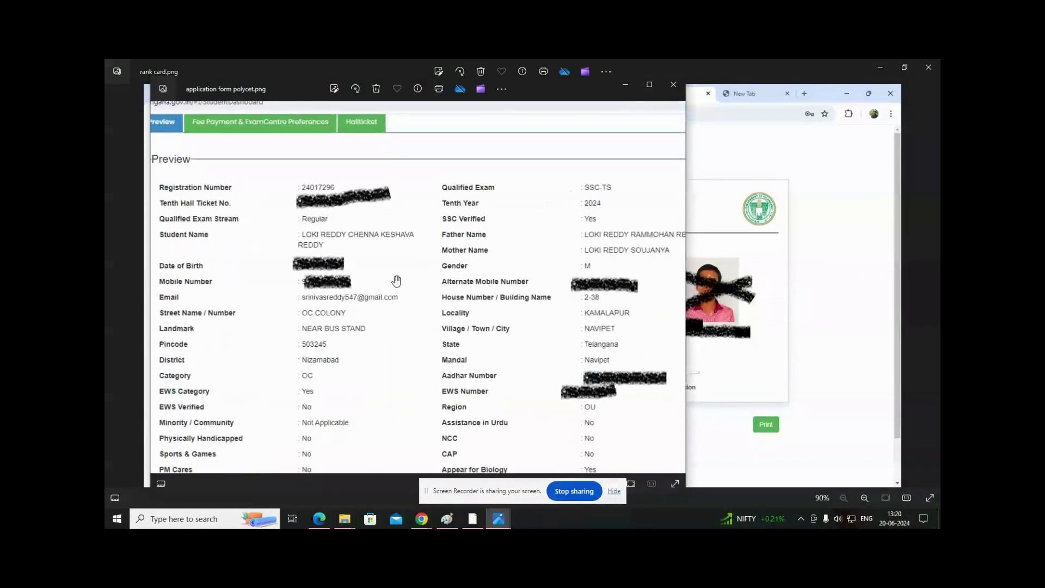
pyautogui.hotkey('alt', 'Tab')
pyautogui.hotkey('alt', 'Tab')
pyautogui.hotkey('alt', 'Tab')
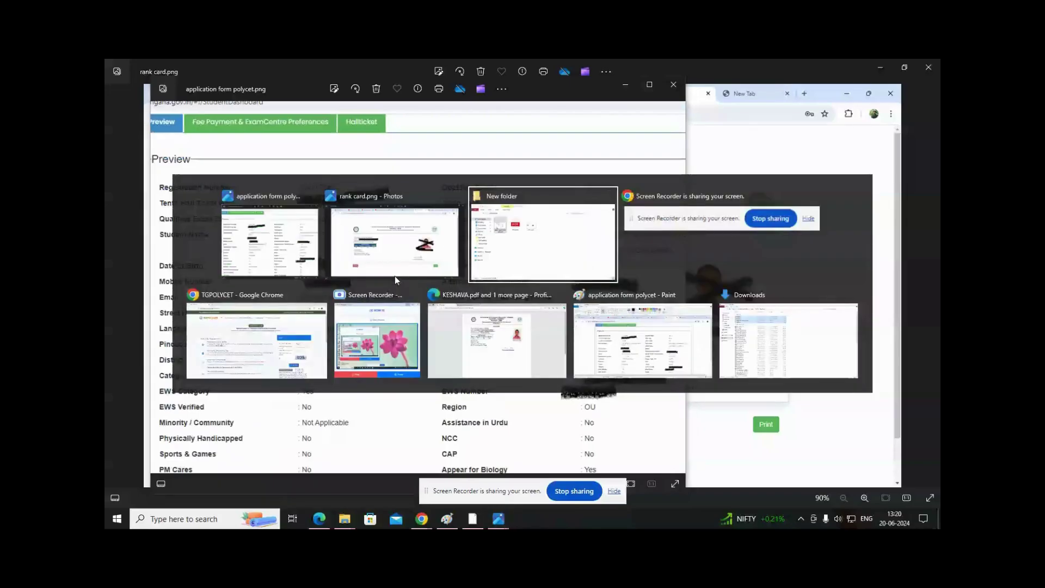
pyautogui.hotkey('alt', 'Tab')
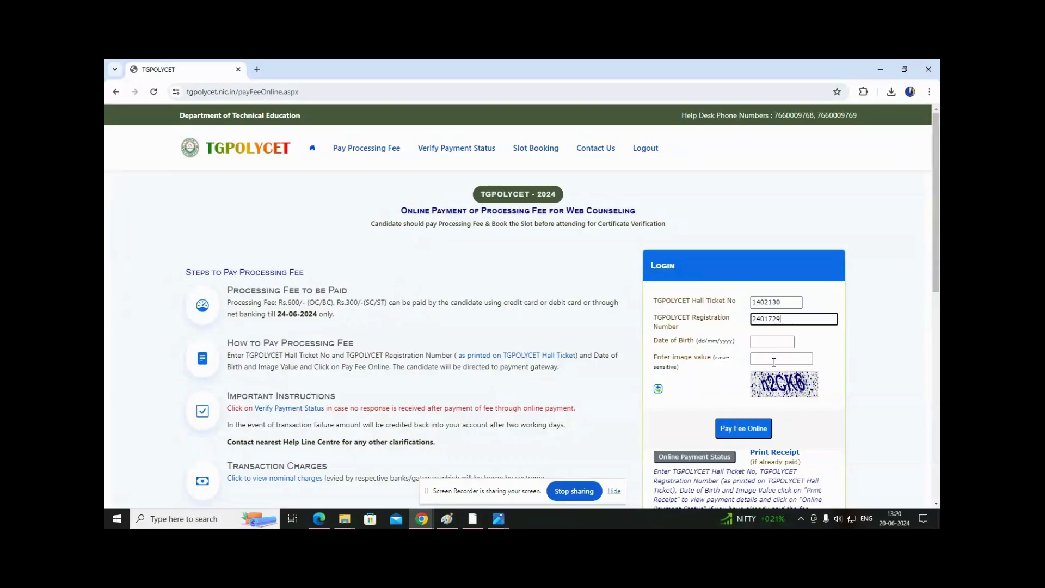
# Finish the registration number, fill the date of birth and image code, and submit the fee login.
pyautogui.write('6')
pyautogui.press('Tab')
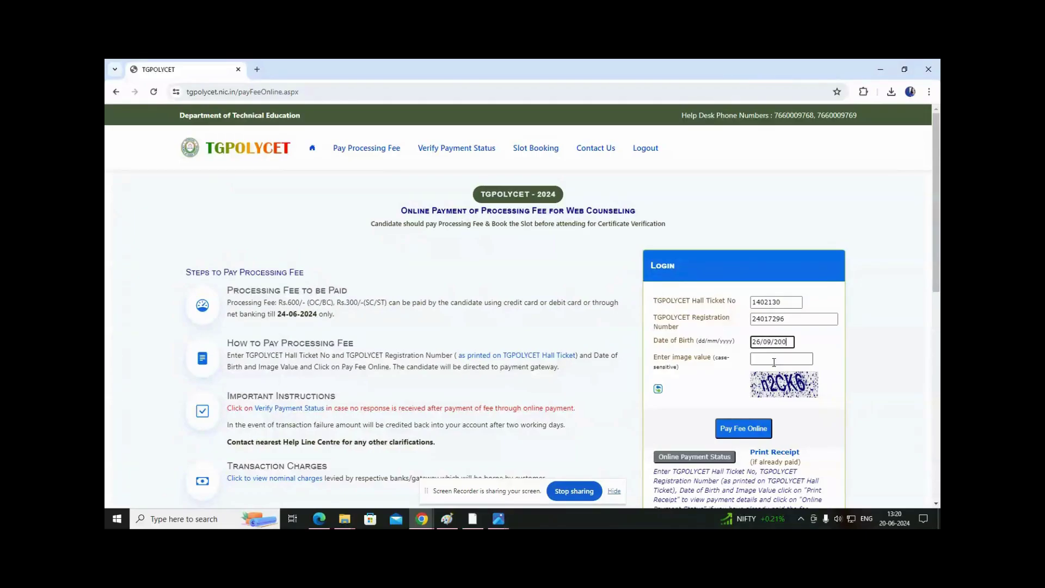
pyautogui.click(774, 362)
pyautogui.click(733, 429)
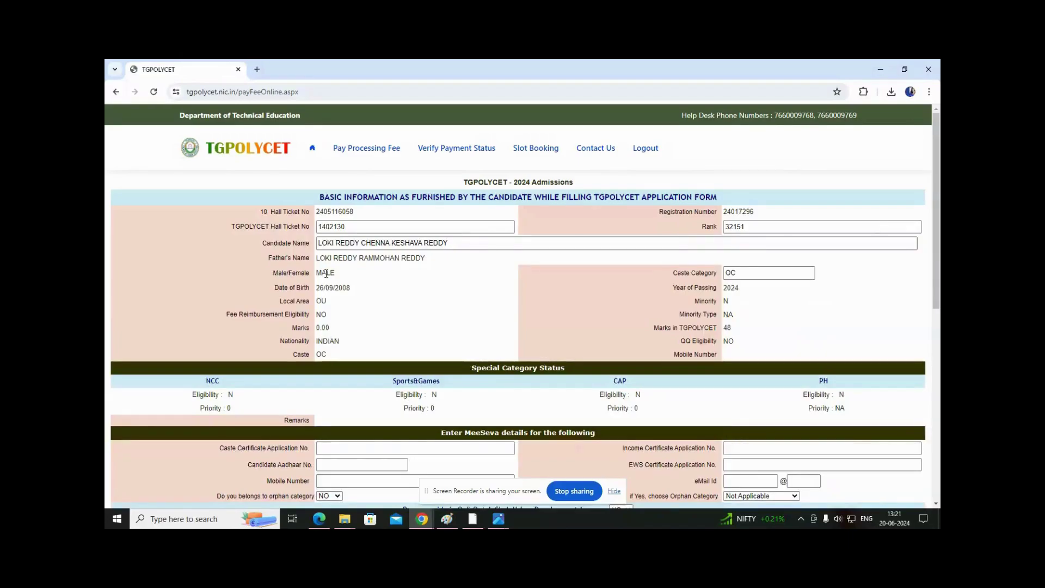
pyautogui.scroll(-3, 351, 348)
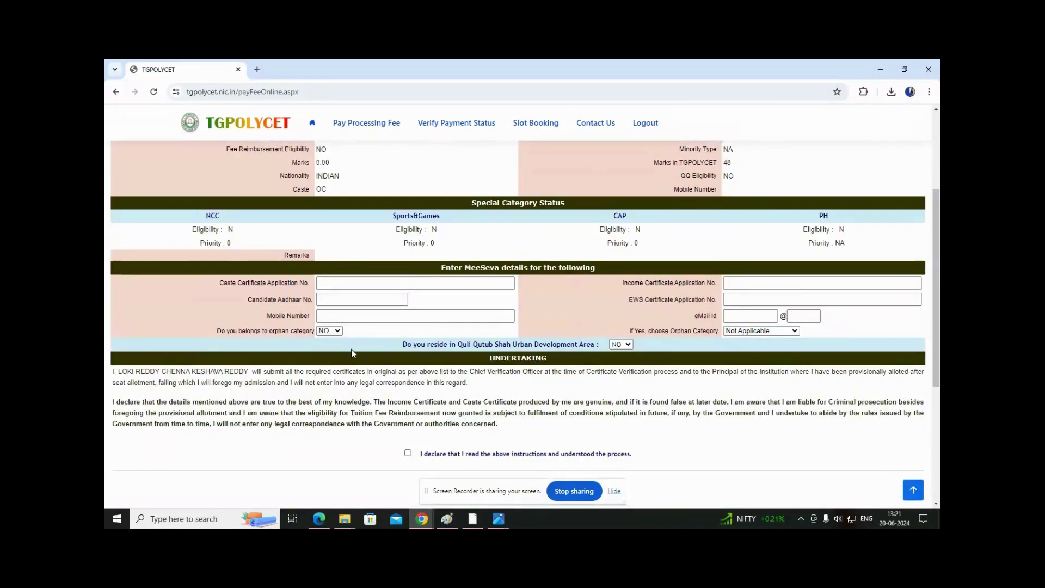
pyautogui.scroll(3, 350, 348)
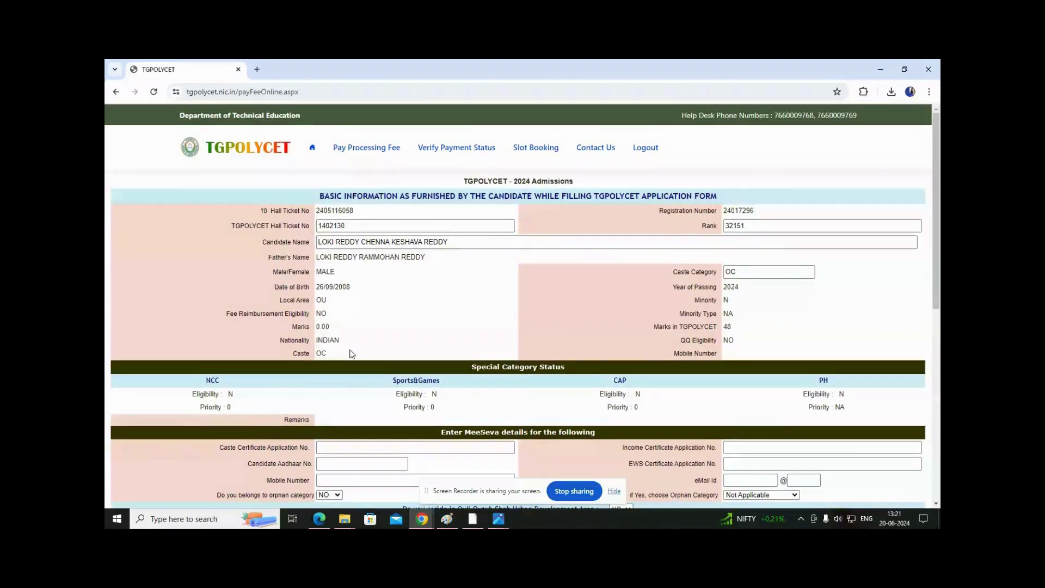
pyautogui.doubleClick(348, 227)
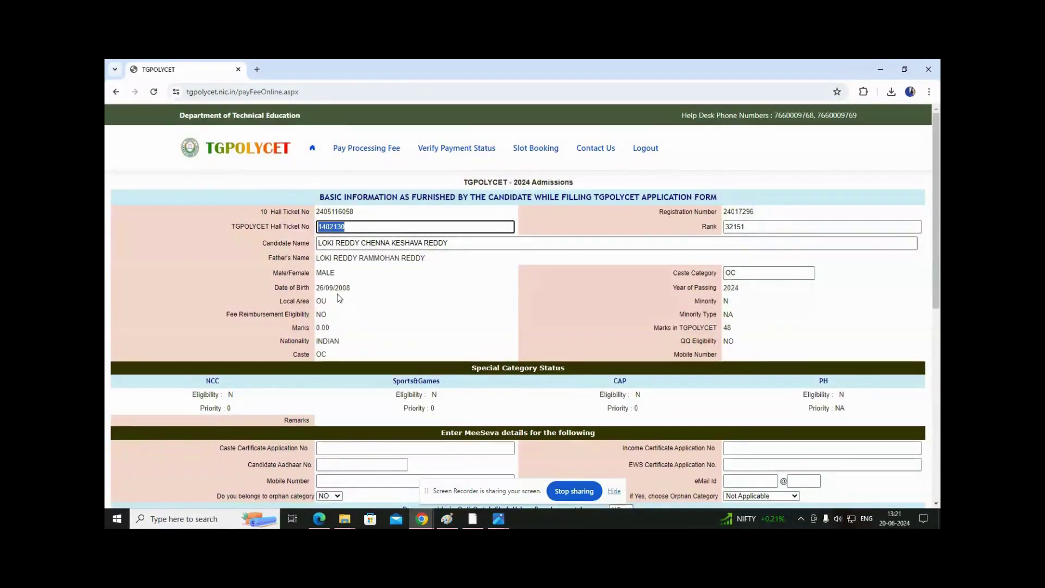
pyautogui.press('Tab')
pyautogui.press('Tab')
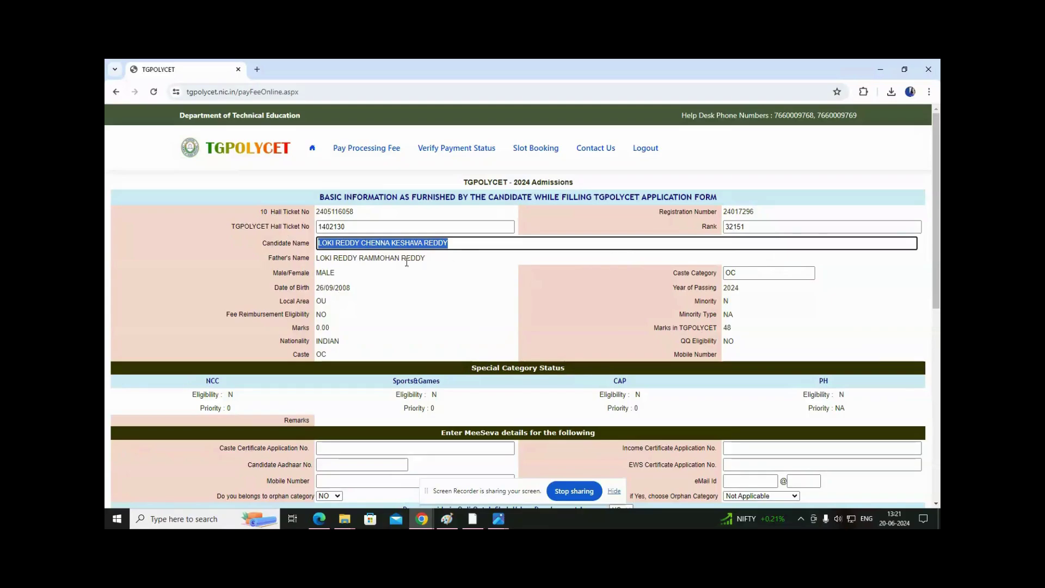
pyautogui.click(462, 245)
pyautogui.moveTo(460, 246); pyautogui.dragTo(318, 245)
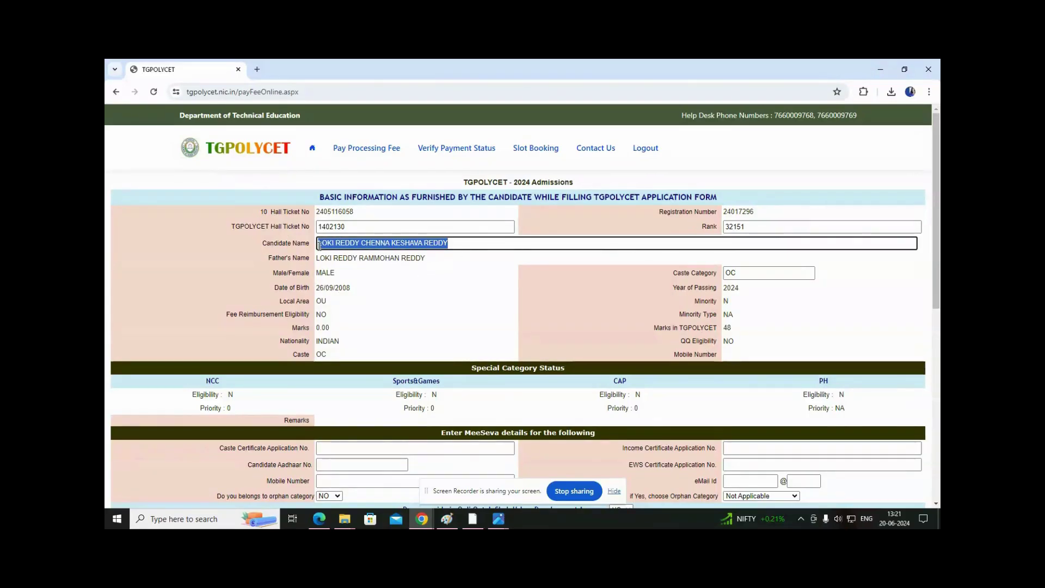
pyautogui.click(470, 244)
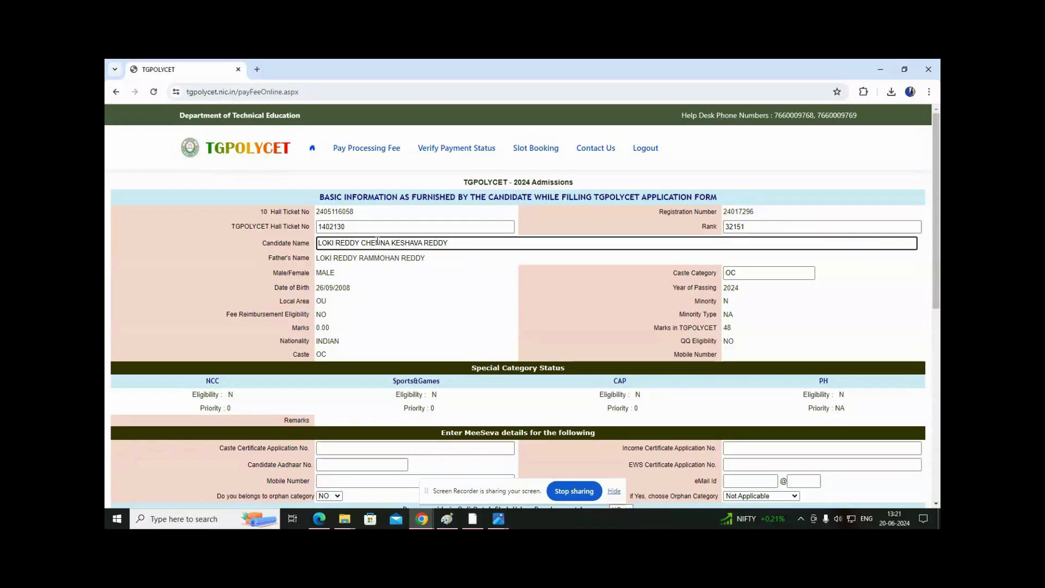
pyautogui.doubleClick(321, 226)
pyautogui.click(466, 259)
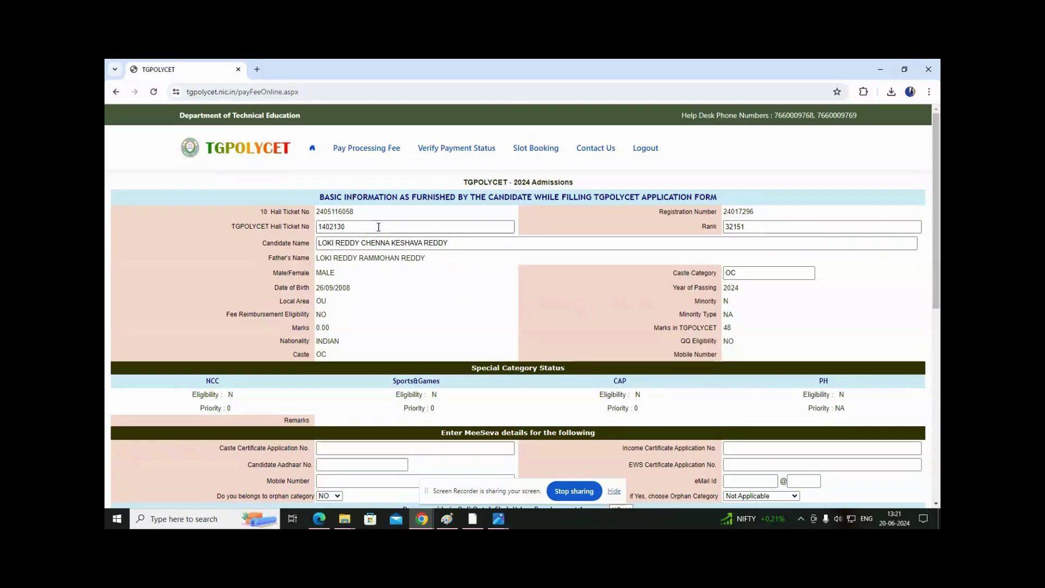
pyautogui.moveTo(319, 199); pyautogui.dragTo(725, 200)
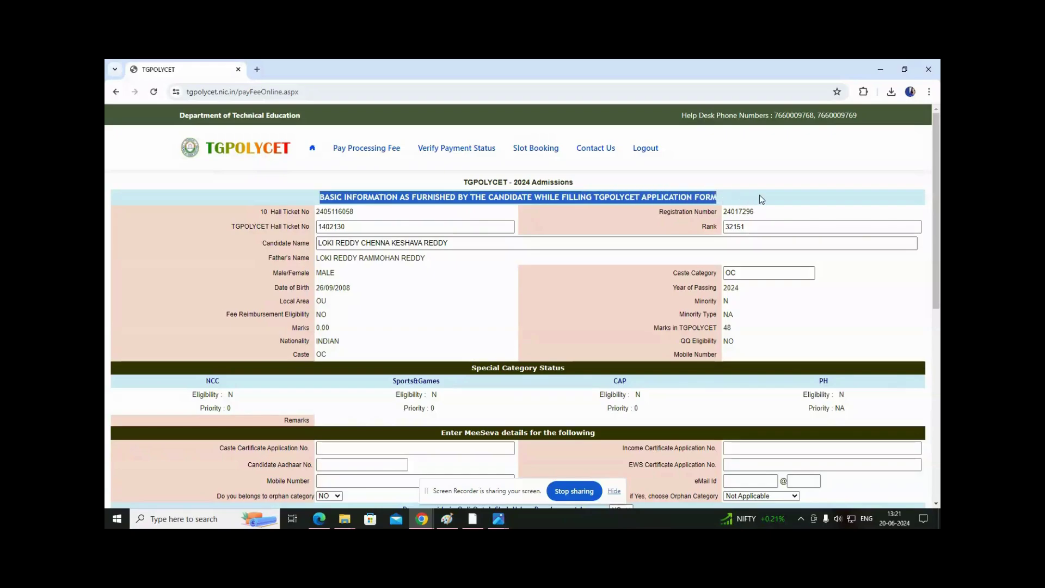
pyautogui.scroll(-1, 580, 308)
pyautogui.scroll(-1, 334, 229)
pyautogui.moveTo(320, 175); pyautogui.dragTo(359, 180)
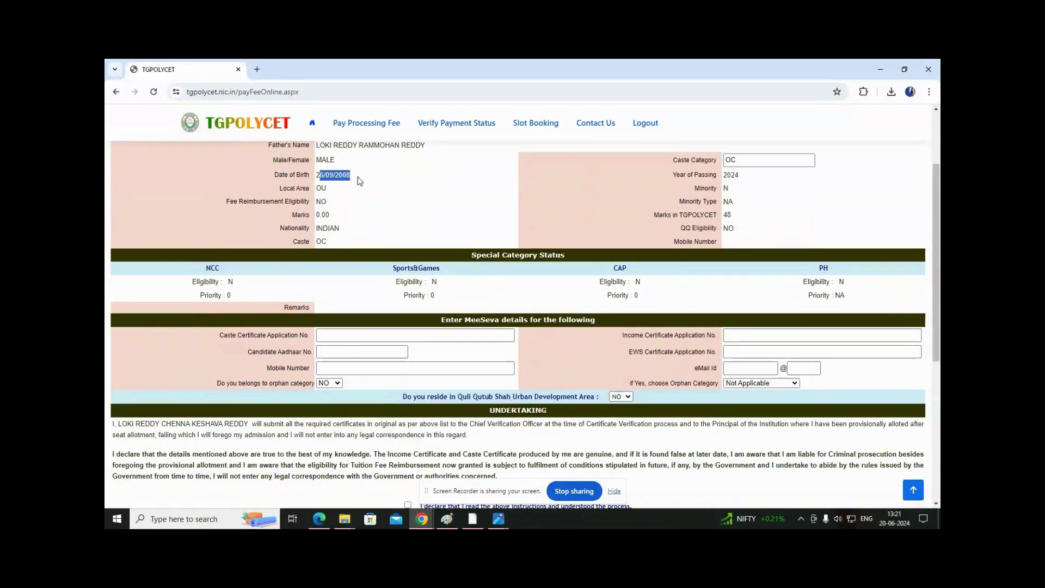
pyautogui.scroll(-2, 293, 283)
pyautogui.moveTo(200, 177); pyautogui.dragTo(804, 187)
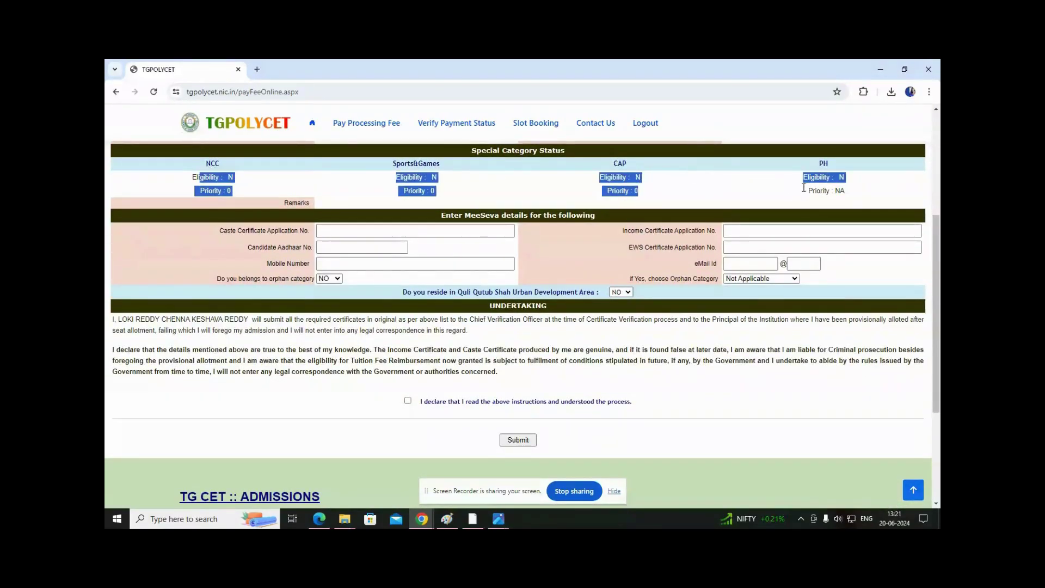
pyautogui.click(225, 188)
pyautogui.moveTo(194, 176); pyautogui.dragTo(860, 201)
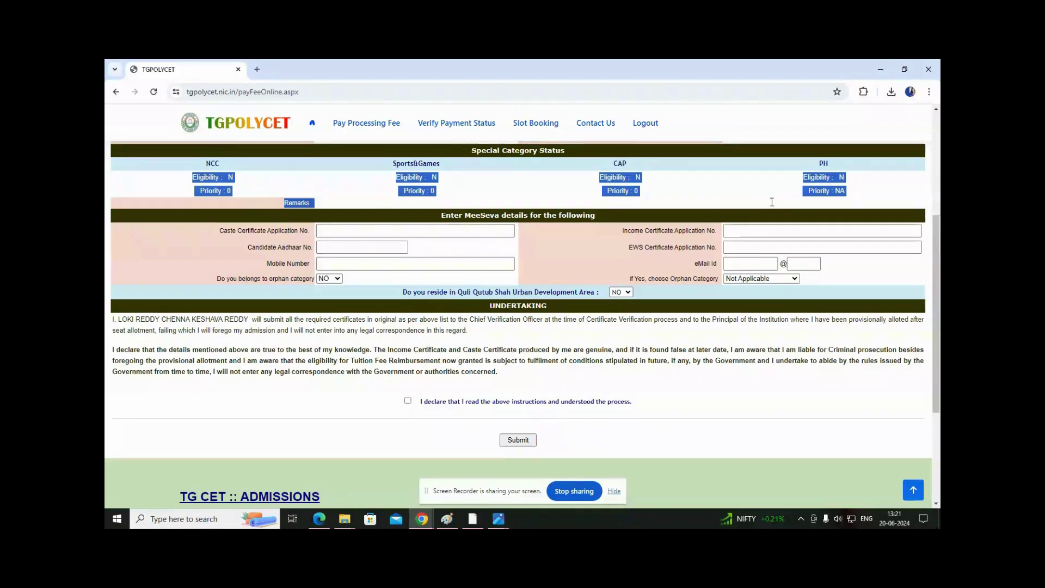
pyautogui.click(364, 229)
pyautogui.click(745, 233)
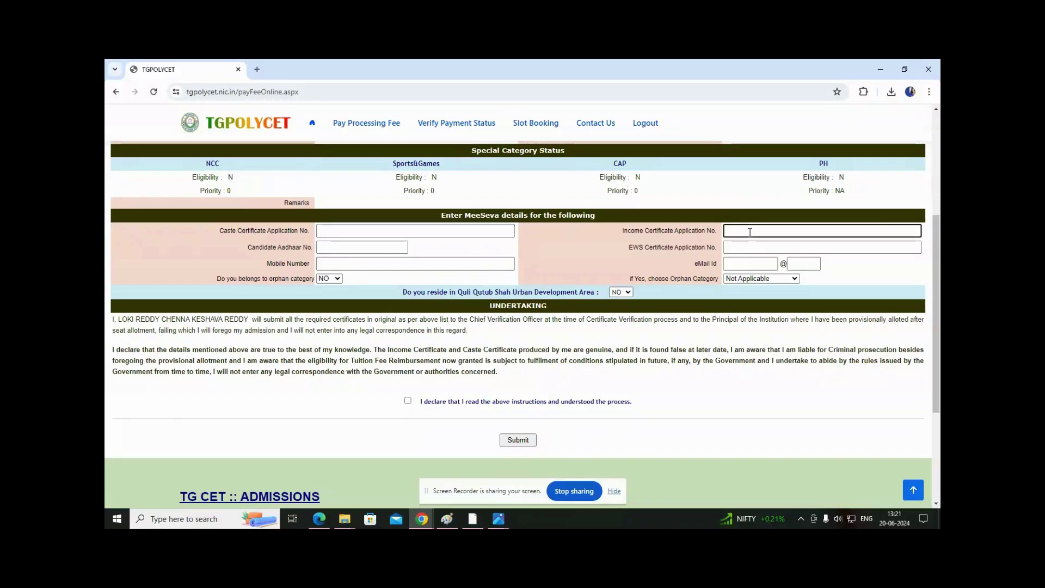
pyautogui.click(353, 252)
pyautogui.click(738, 250)
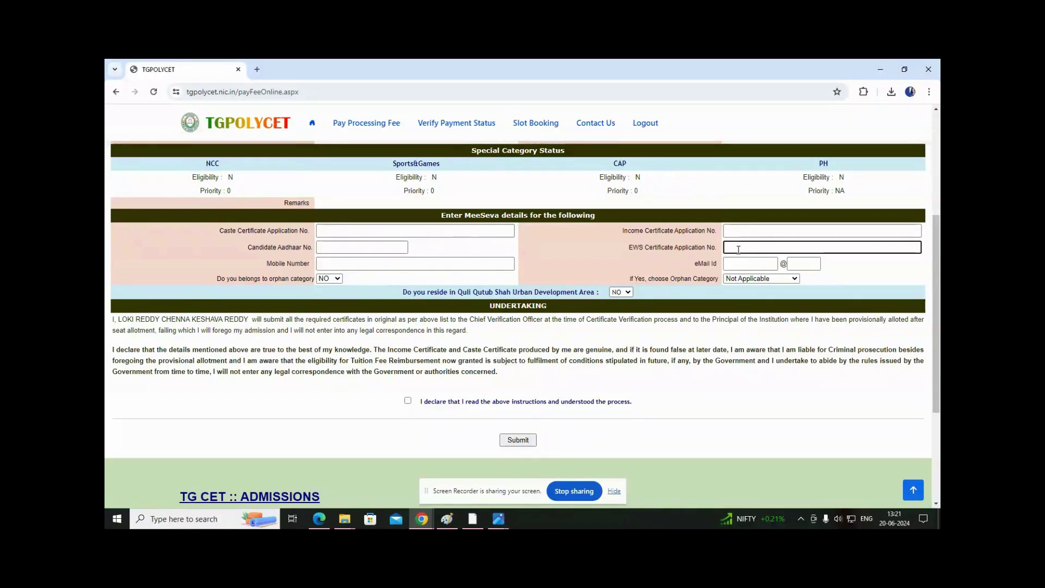
pyautogui.scroll(4, 547, 275)
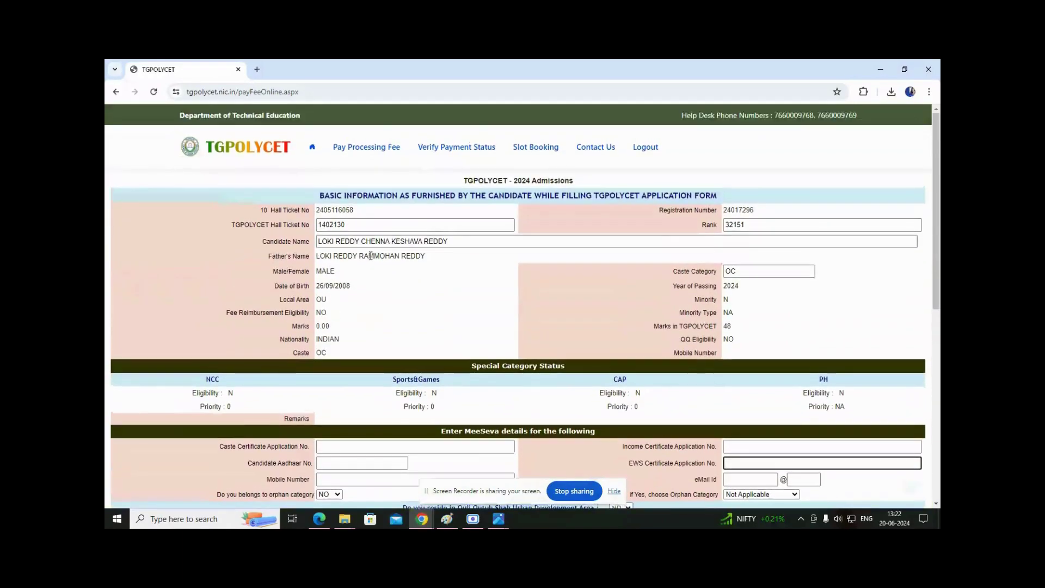
# Step through the certificate, Aadhaar and mobile fields, toggling the orphan answer between YES and NO.
pyautogui.scroll(-3, 713, 285)
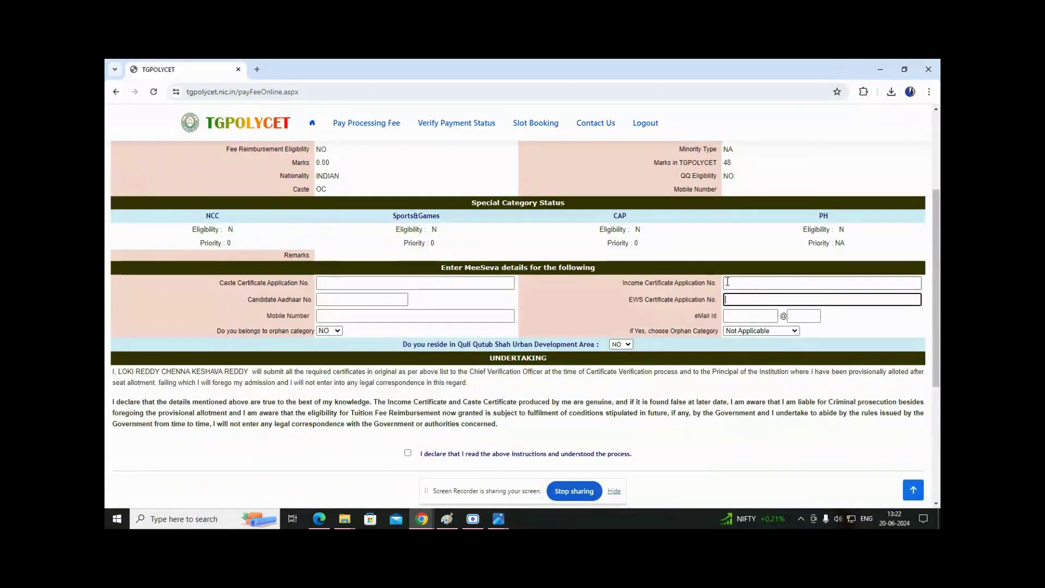
pyautogui.click(330, 280)
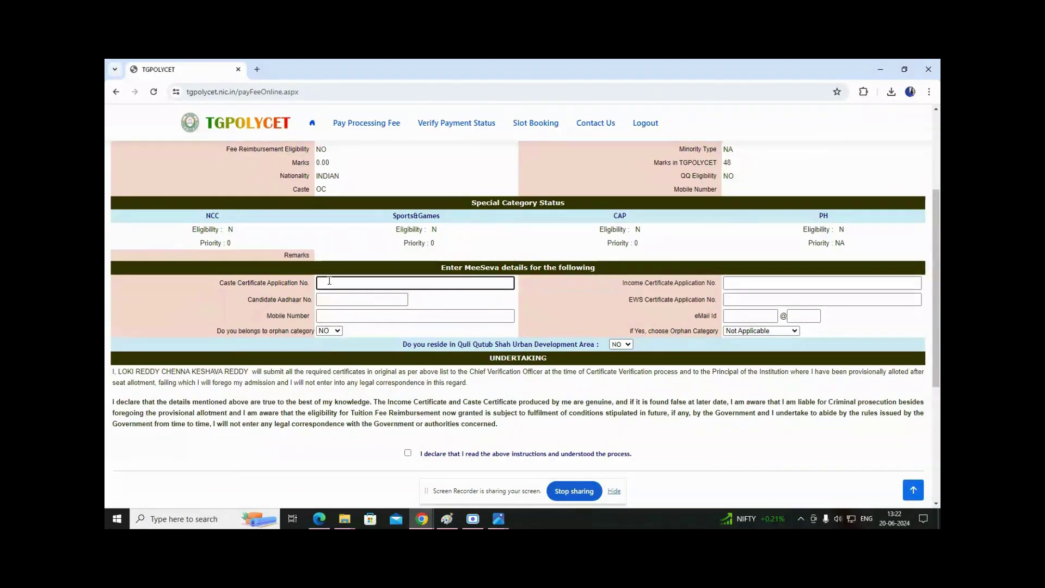
pyautogui.click(750, 284)
pyautogui.click(326, 300)
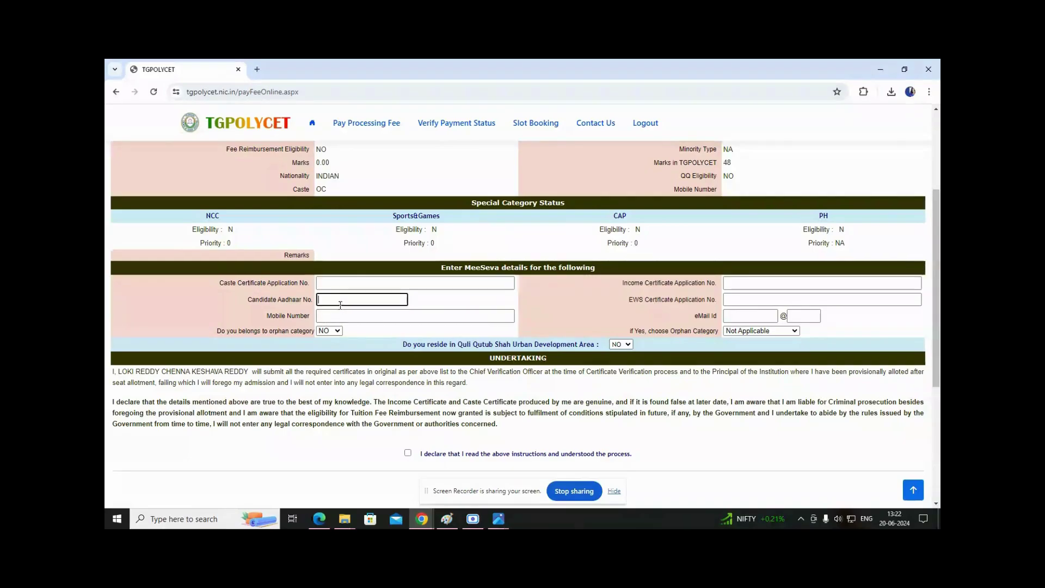
pyautogui.click(324, 320)
pyautogui.click(726, 324)
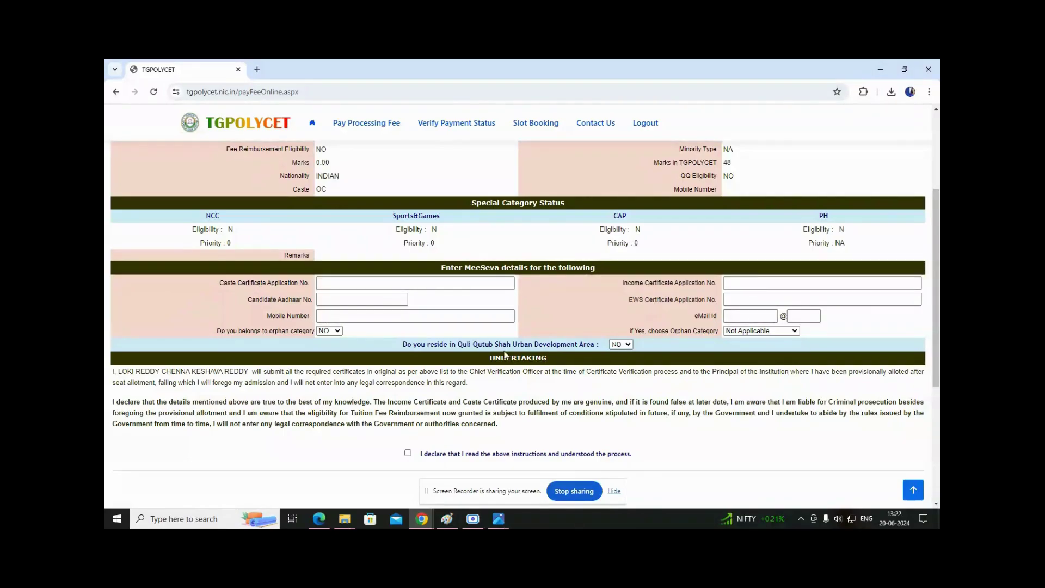
pyautogui.click(331, 332)
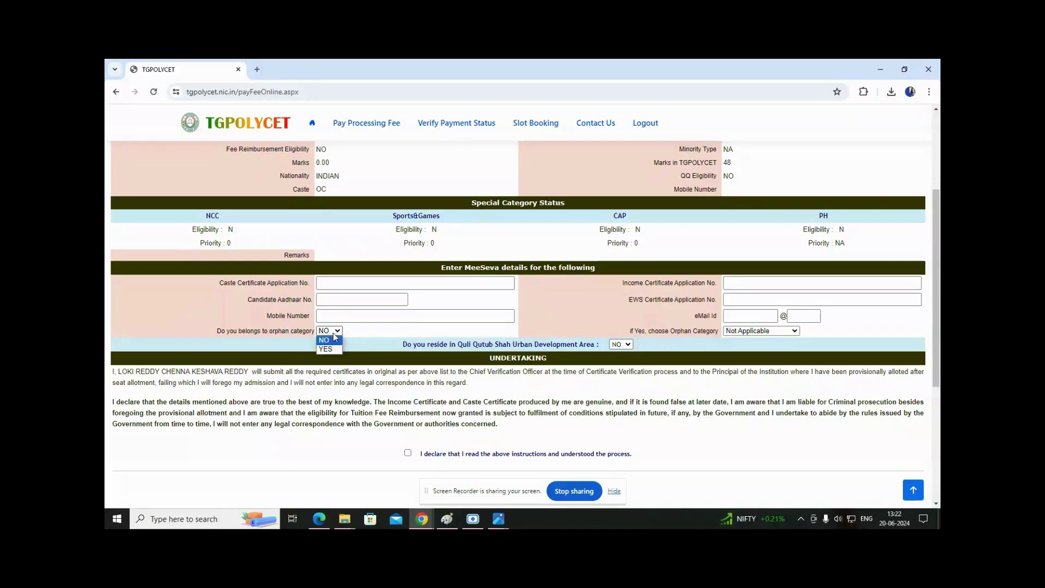
pyautogui.click(334, 348)
pyautogui.click(336, 332)
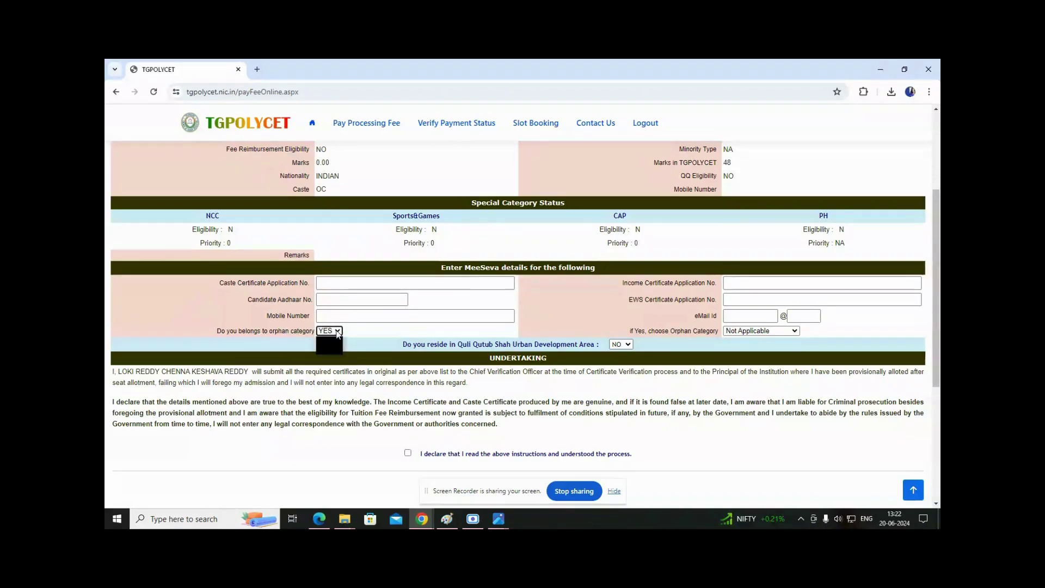
pyautogui.click(333, 340)
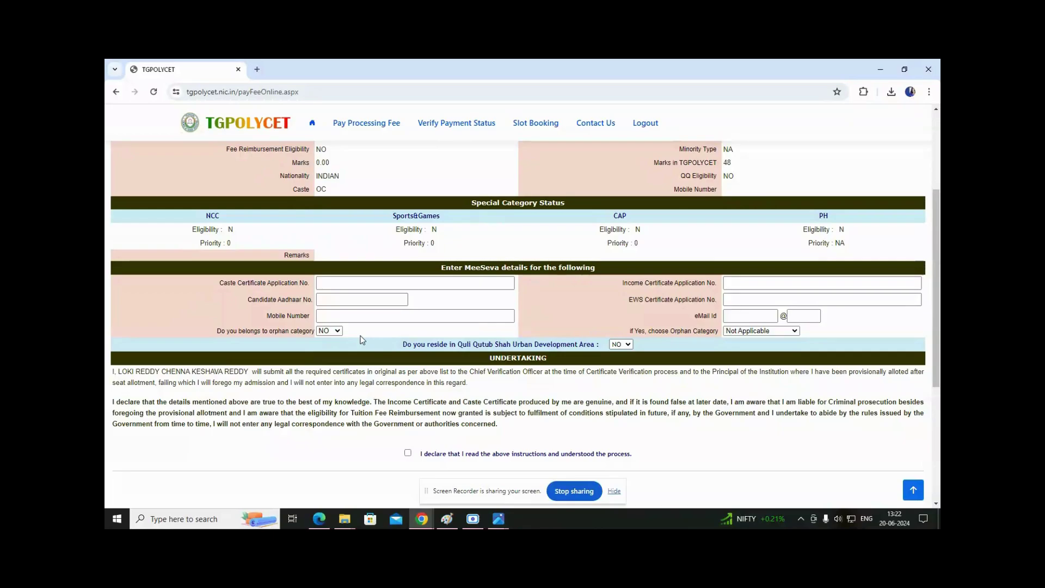
# Settle the orphan category answer on YES and view the orphan category types, left at Not Applicable.
pyautogui.click(333, 331)
pyautogui.click(333, 331)
pyautogui.click(333, 330)
pyautogui.click(325, 340)
pyautogui.click(329, 331)
pyautogui.click(325, 343)
pyautogui.click(364, 332)
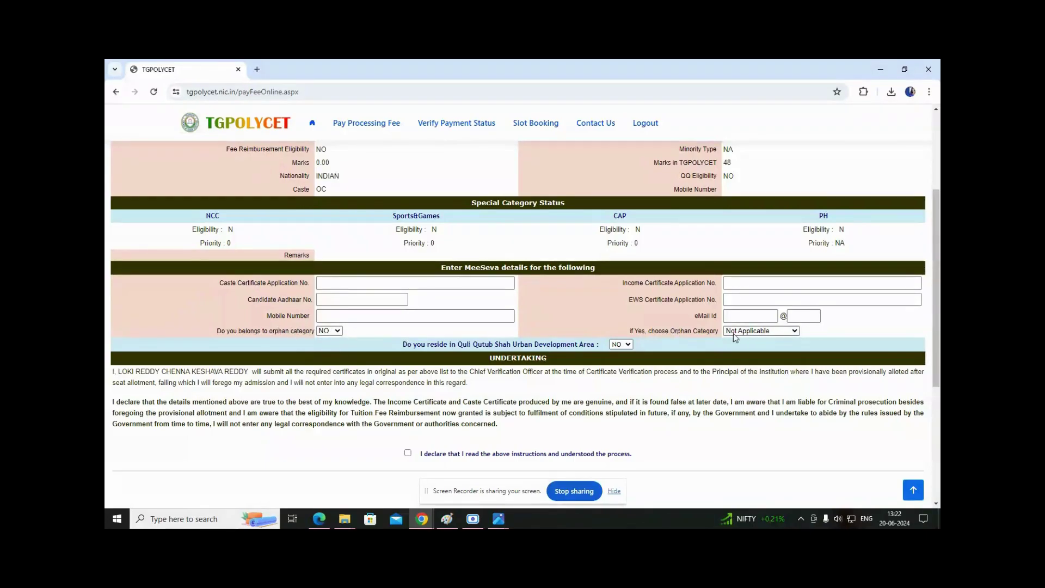
pyautogui.click(754, 333)
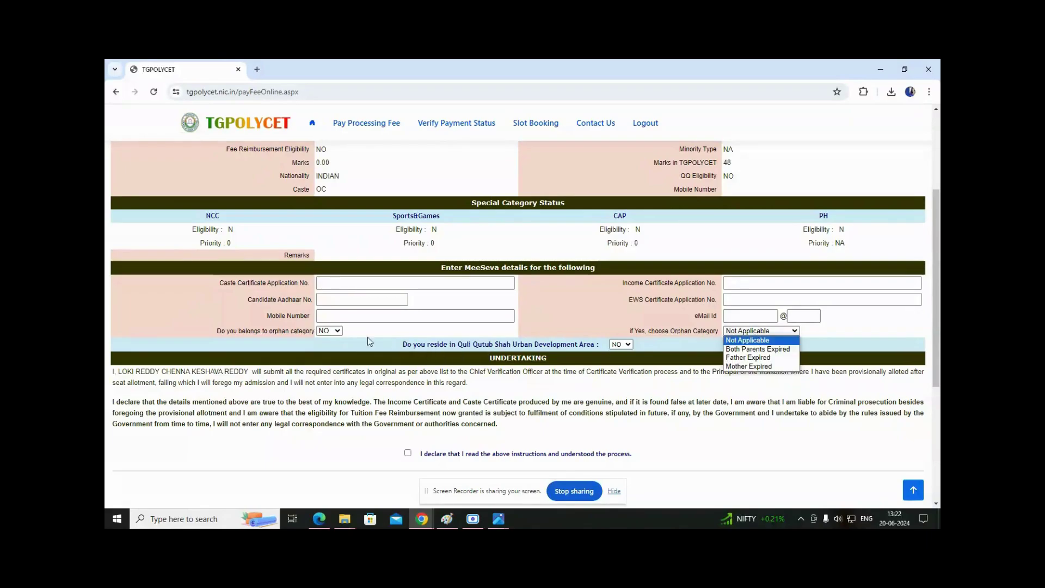
pyautogui.click(333, 332)
pyautogui.click(327, 349)
pyautogui.click(758, 334)
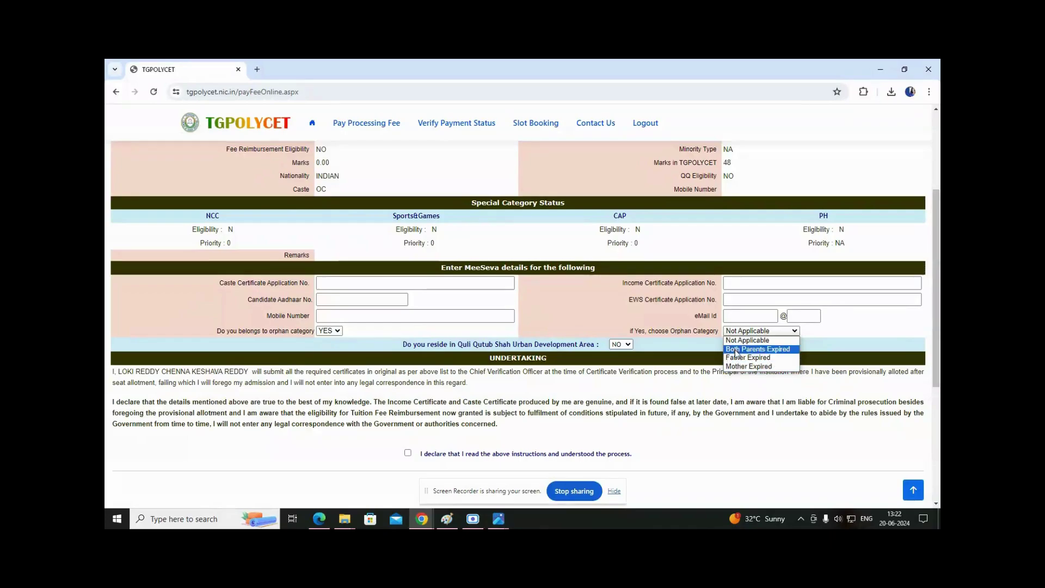
# Close the orphan category types list unchanged and tick the undertaking declaration.
pyautogui.click(664, 344)
pyautogui.scroll(-2, 341, 382)
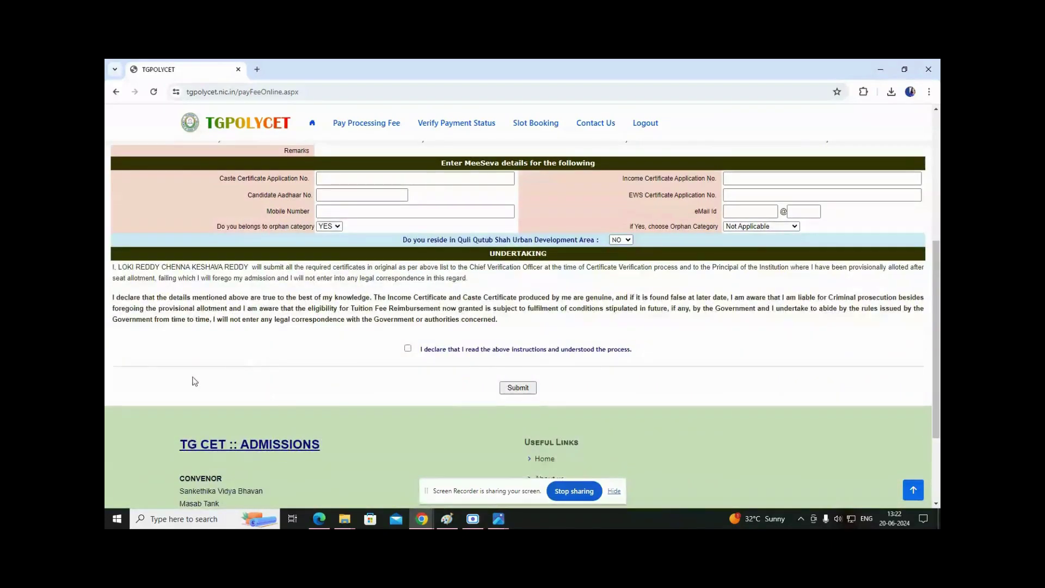
pyautogui.moveTo(122, 269); pyautogui.dragTo(382, 299)
pyautogui.click(407, 348)
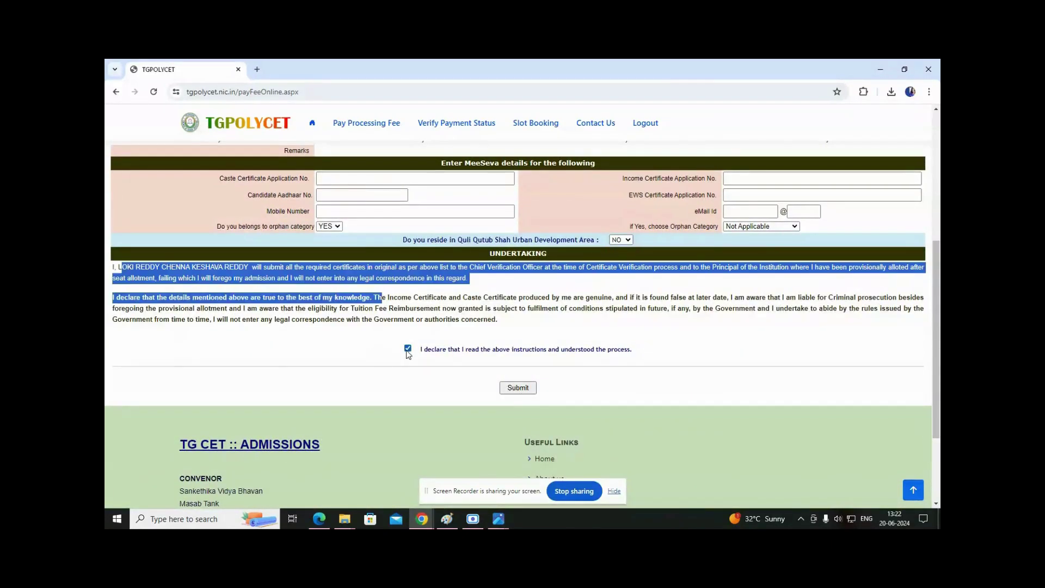
pyautogui.scroll(5, 477, 395)
pyautogui.scroll(-4, 505, 435)
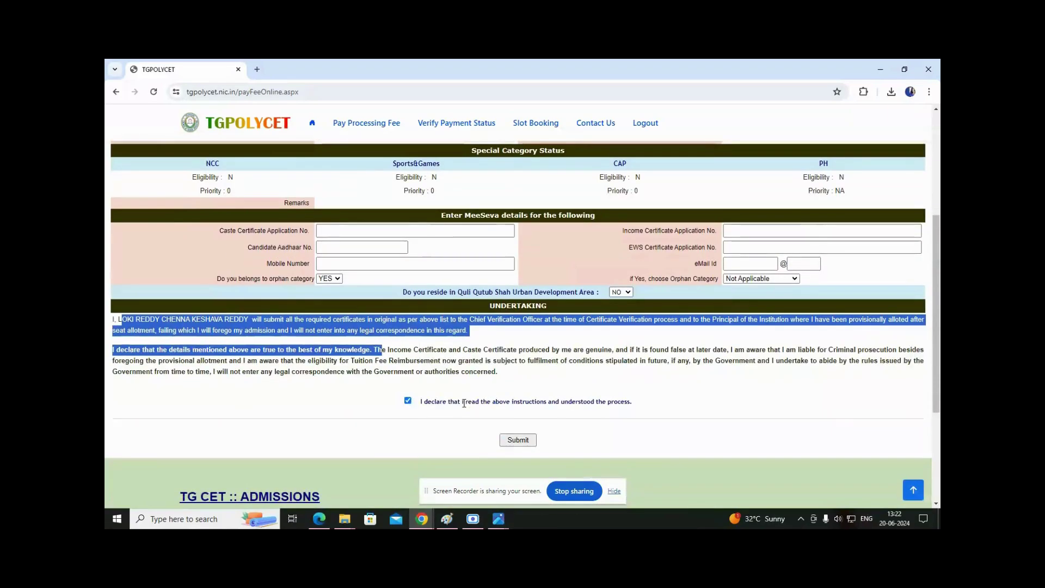
# Change the orphan category answer back to NO and submit the MeeSeva details form.
pyautogui.click(330, 278)
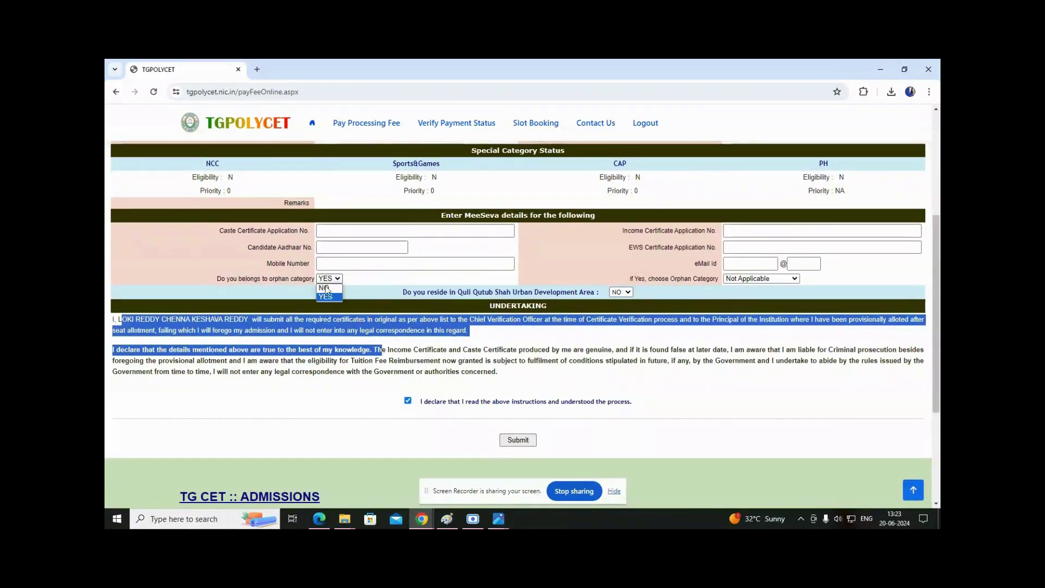
pyautogui.click(324, 288)
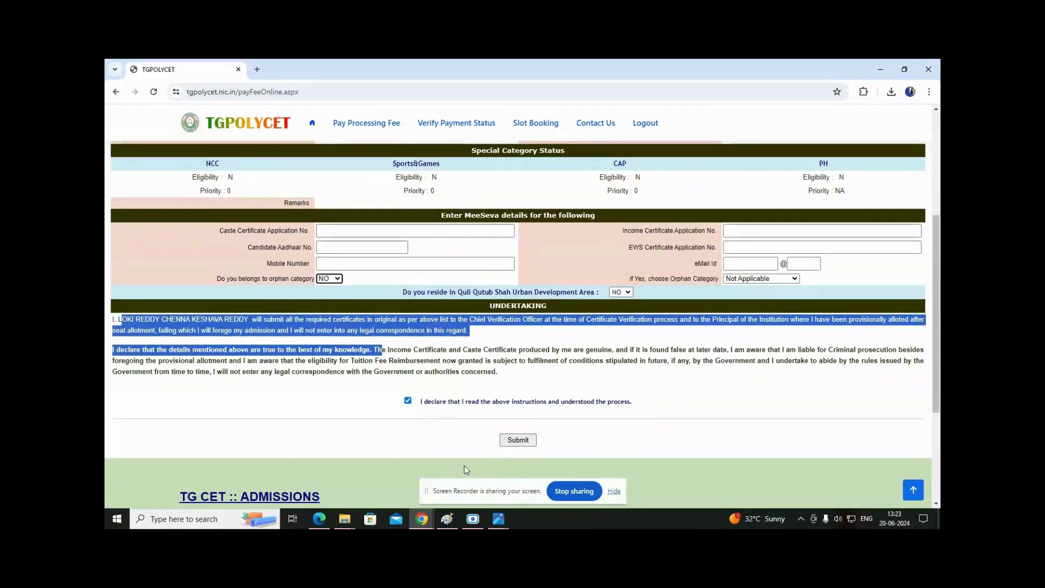
pyautogui.scroll(2, 482, 424)
pyautogui.scroll(-2, 505, 431)
pyautogui.scroll(2, 668, 410)
pyautogui.scroll(-2, 537, 412)
pyautogui.scroll(-2, 537, 411)
pyautogui.click(517, 336)
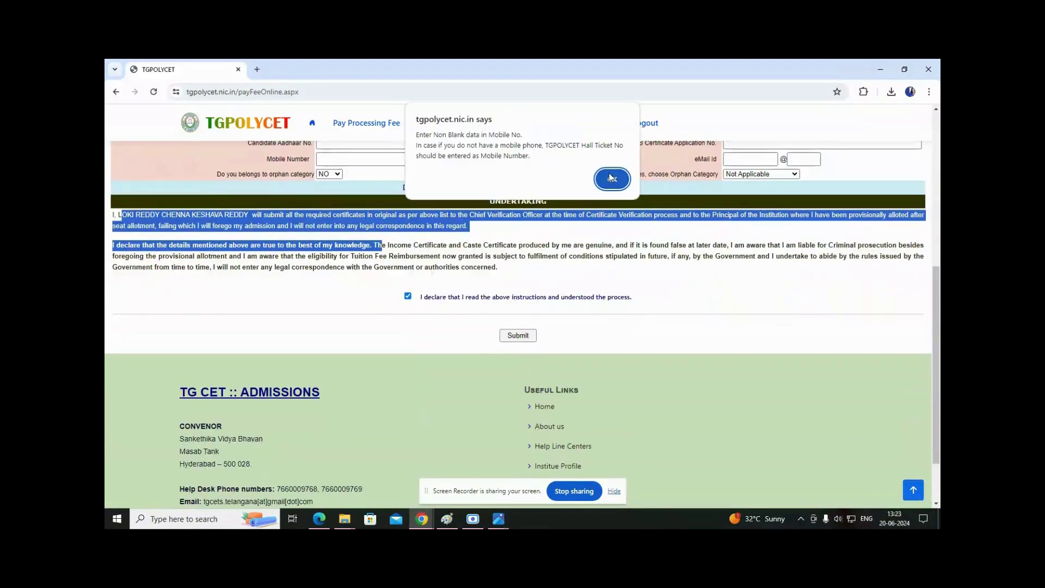
# Dismiss the mobile number alert, enter the candidate's mobile number and resubmit the form.
pyautogui.click(603, 185)
pyautogui.scroll(1, 473, 207)
pyautogui.click(343, 213)
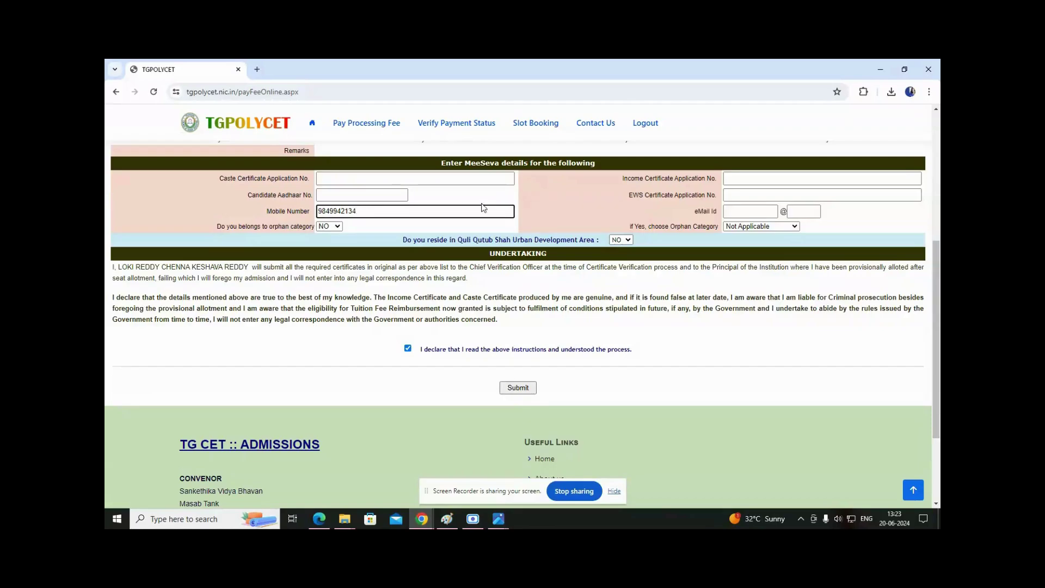
pyautogui.scroll(-1, 558, 407)
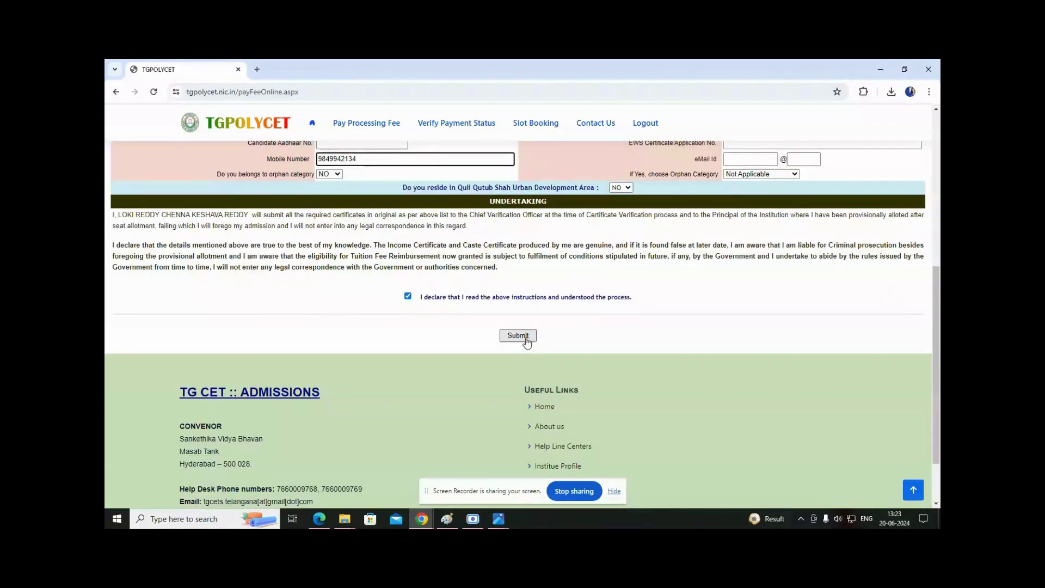
pyautogui.click(526, 342)
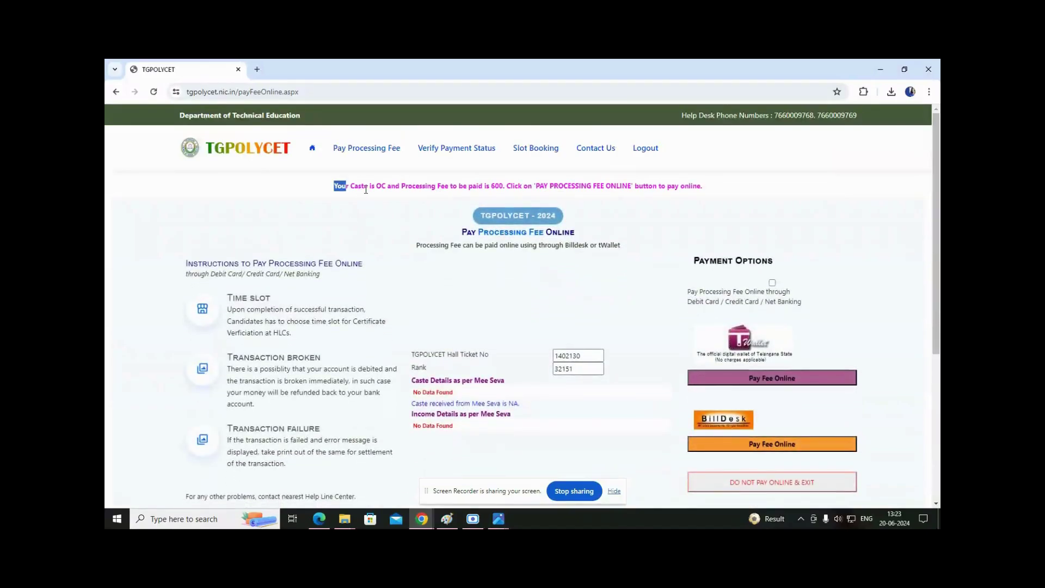
# Highlight the processing fee notice and the hall ticket number and rank on the fee page.
pyautogui.moveTo(334, 186); pyautogui.dragTo(599, 199)
pyautogui.click(598, 198)
pyautogui.moveTo(536, 185); pyautogui.dragTo(711, 191)
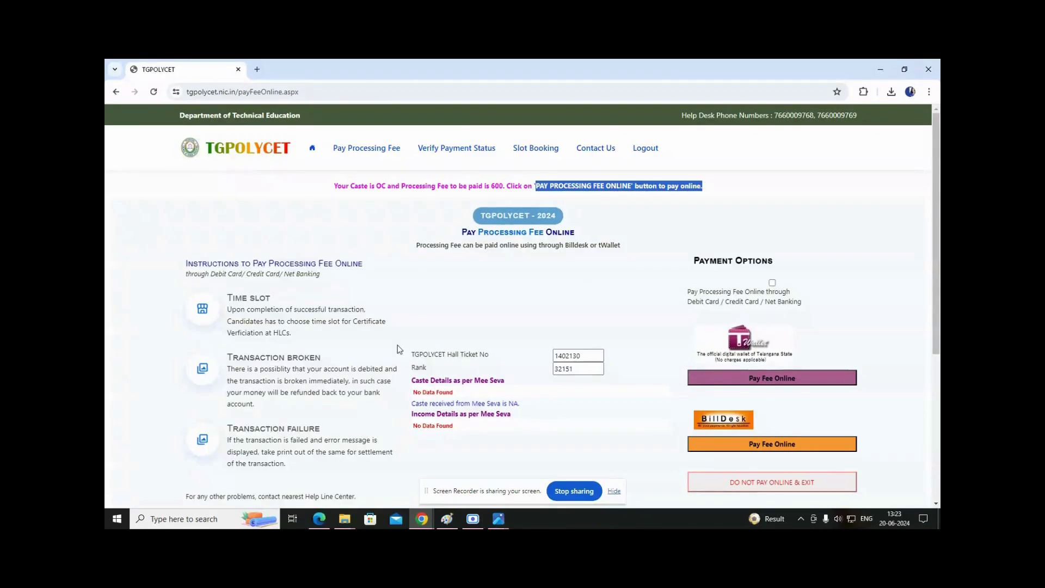
pyautogui.scroll(-2, 398, 350)
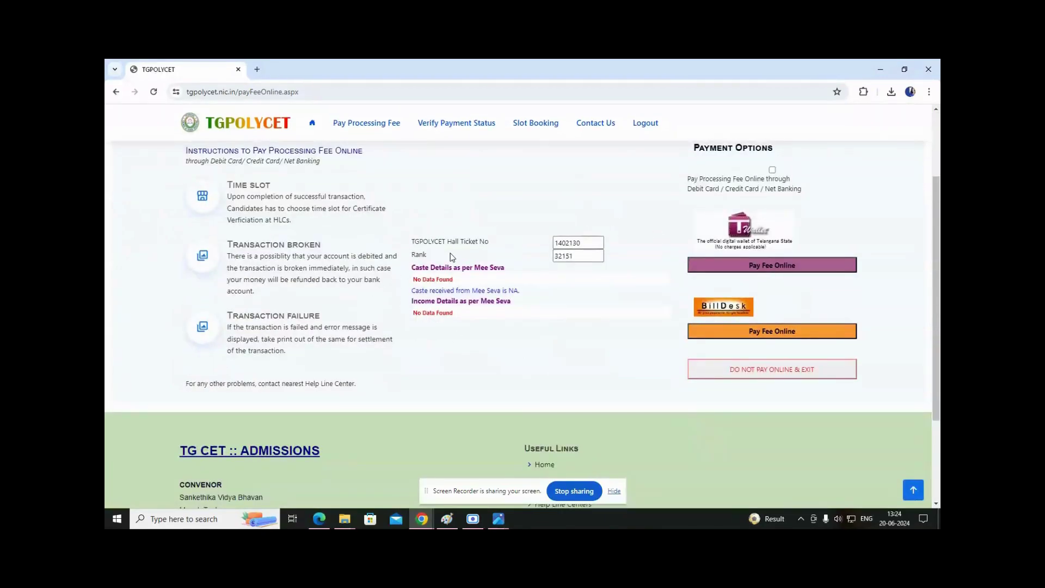
pyautogui.moveTo(431, 241); pyautogui.dragTo(400, 277)
pyautogui.click(564, 329)
pyautogui.scroll(1, 396, 442)
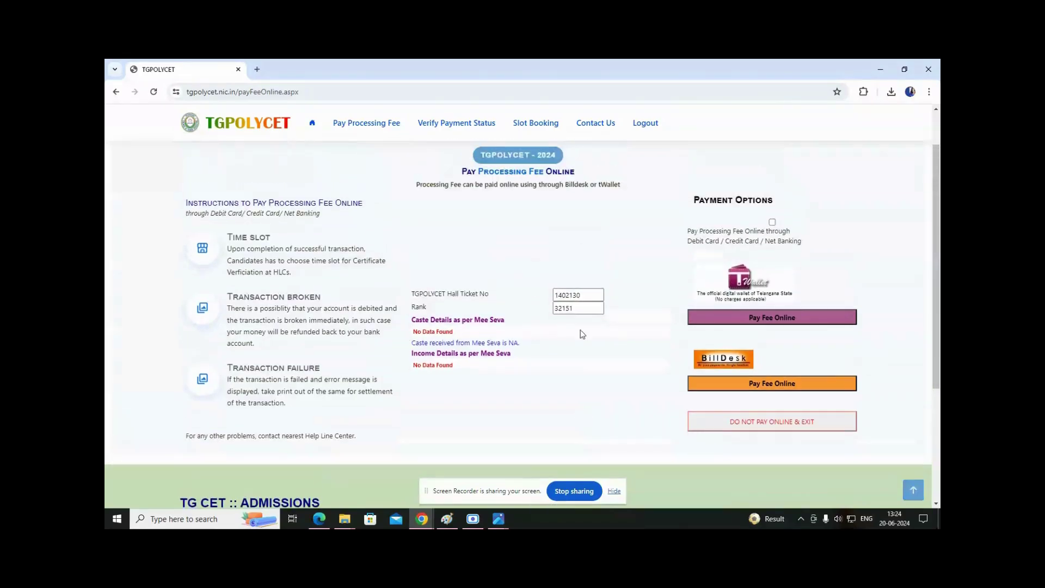
# Opt to pay the 600 processing fee online via BillDesk and accept the redirect caution.
pyautogui.click(771, 222)
pyautogui.scroll(-1, 611, 357)
pyautogui.scroll(2, 688, 303)
pyautogui.scroll(-1, 758, 396)
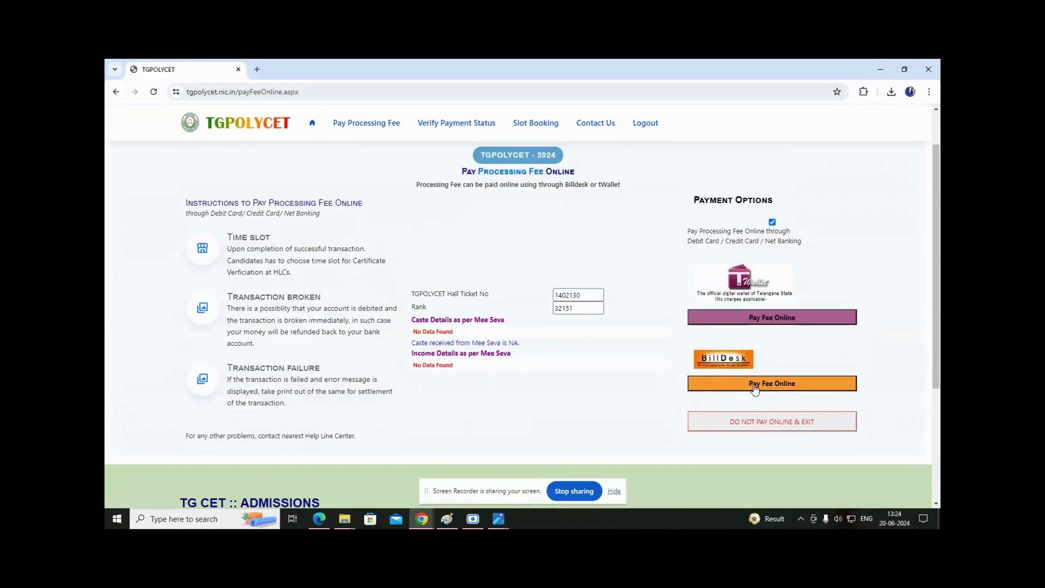
pyautogui.click(757, 389)
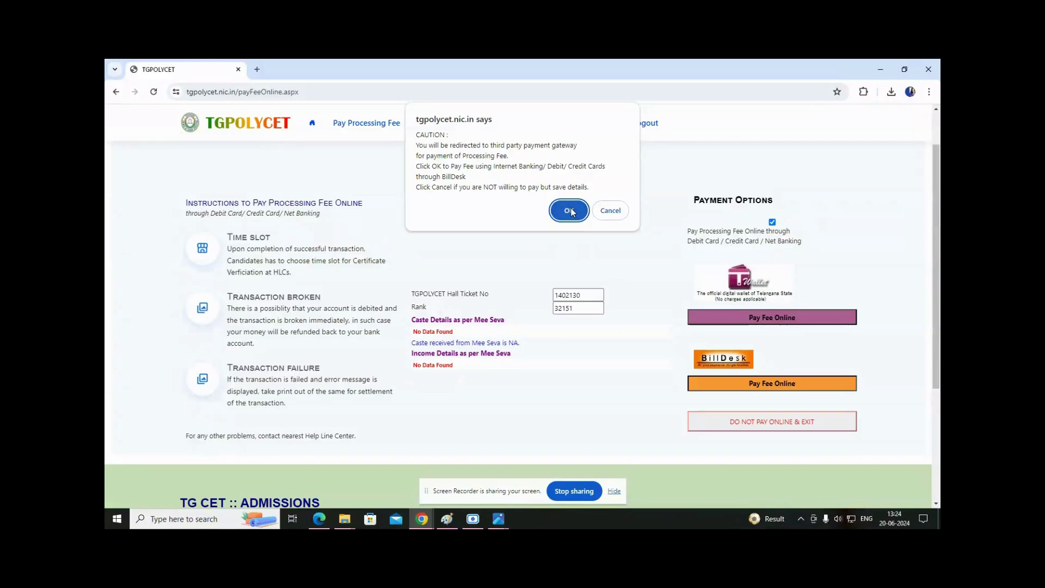
pyautogui.click(571, 212)
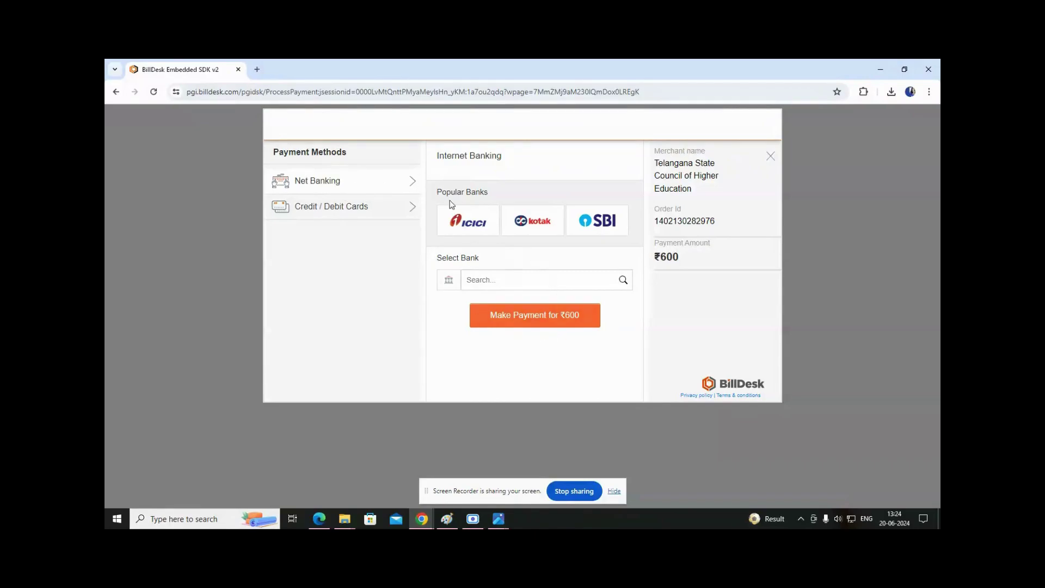
# View the BillDesk card payment form, close it, and go back from the error page.
pyautogui.click(355, 209)
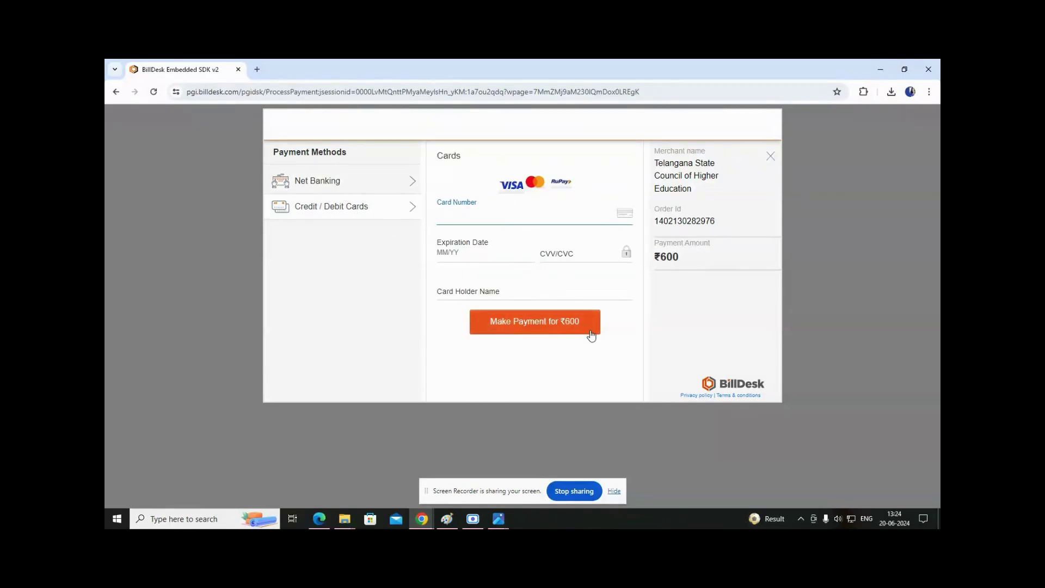
pyautogui.moveTo(660, 162); pyautogui.dragTo(713, 200)
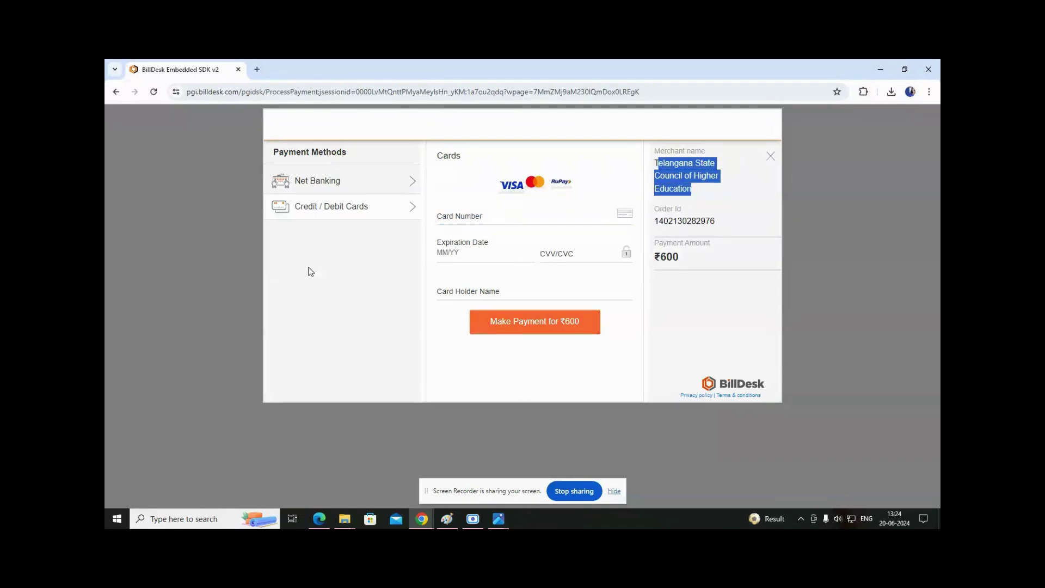
pyautogui.click(573, 240)
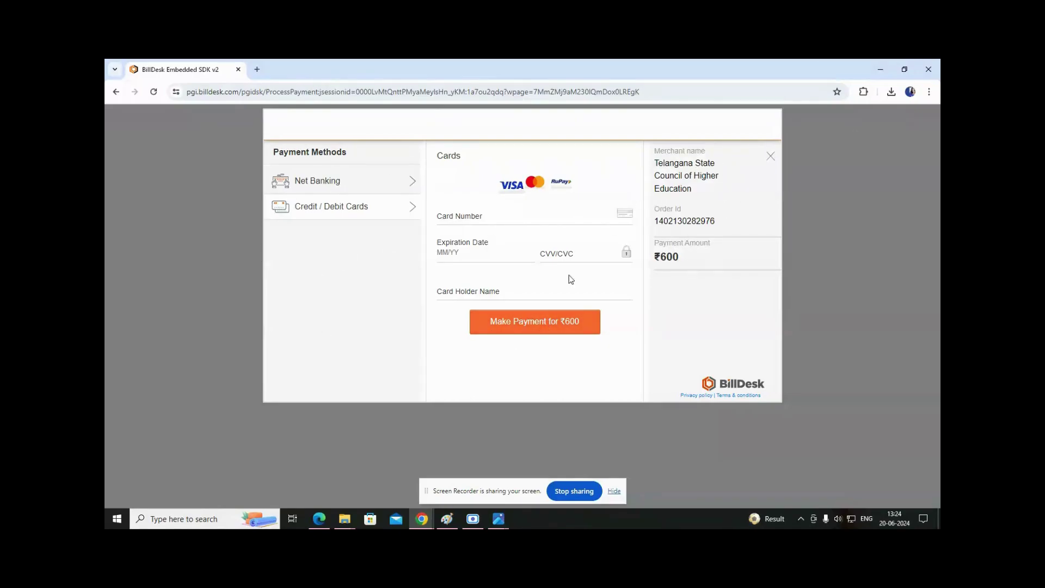
pyautogui.click(773, 158)
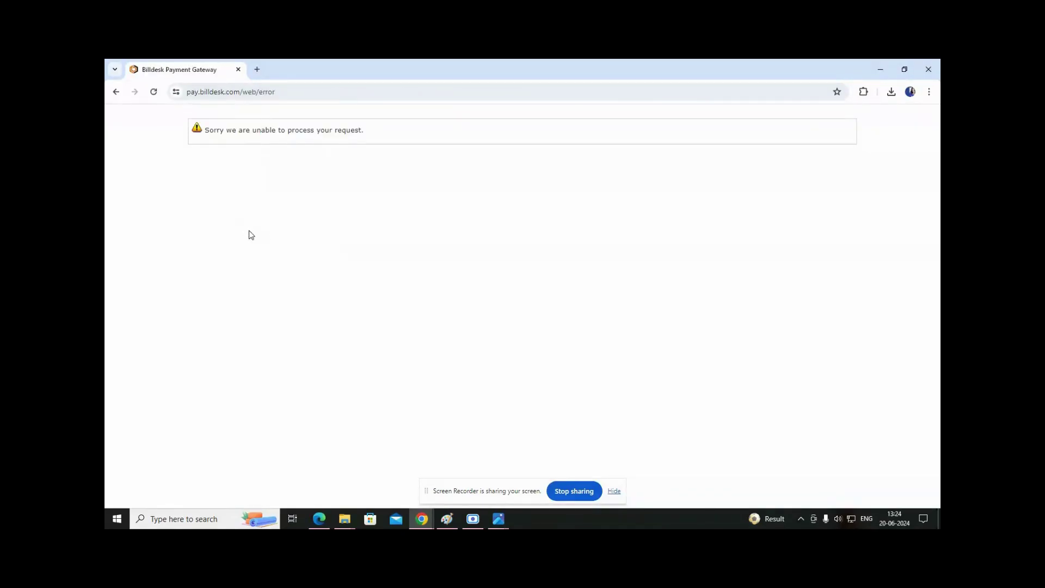
pyautogui.click(115, 92)
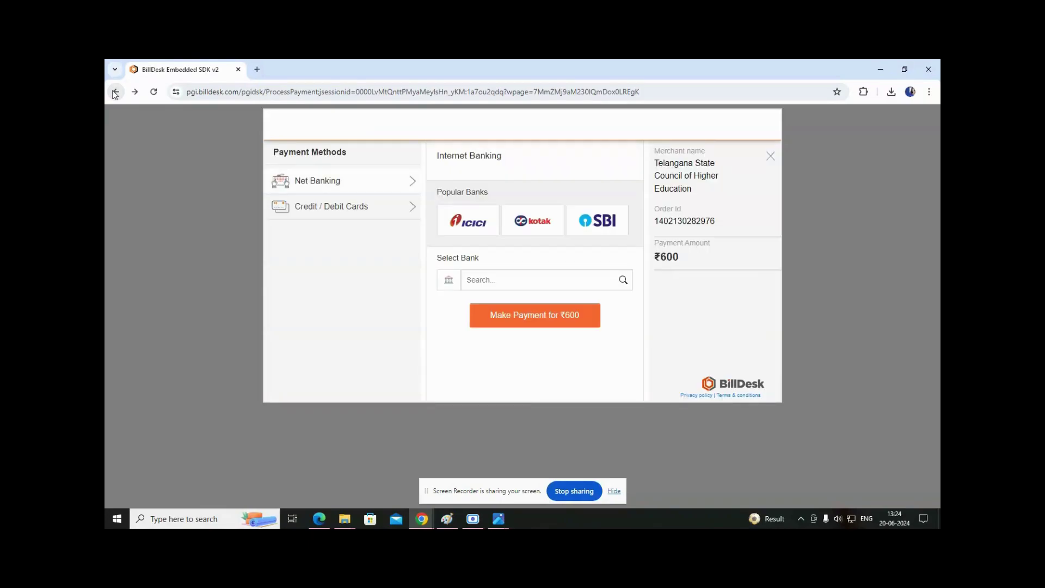
# Open the payment verification page and enter the hall ticket number from the rank card image.
pyautogui.click(115, 92)
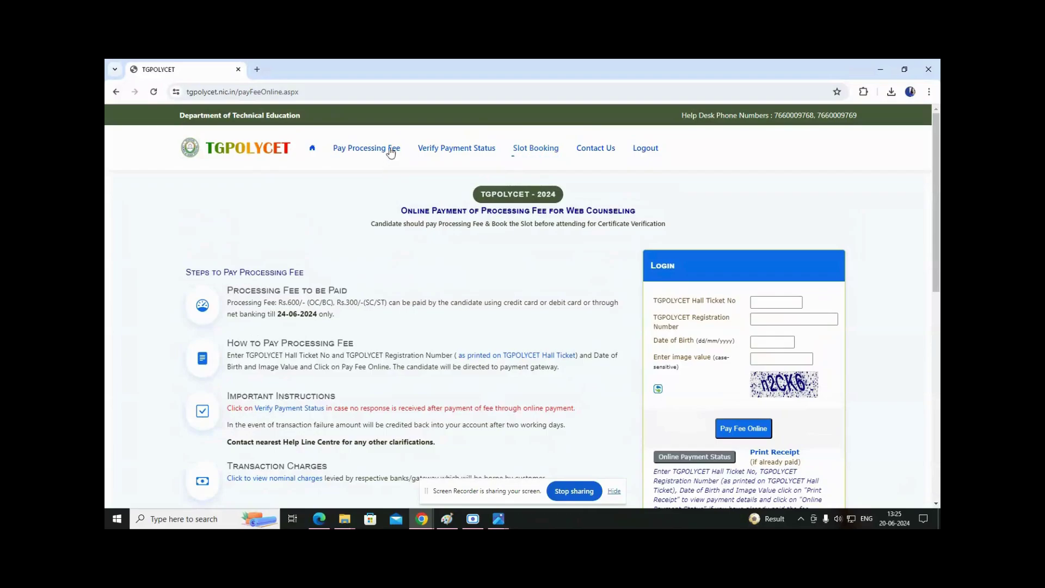
pyautogui.click(442, 155)
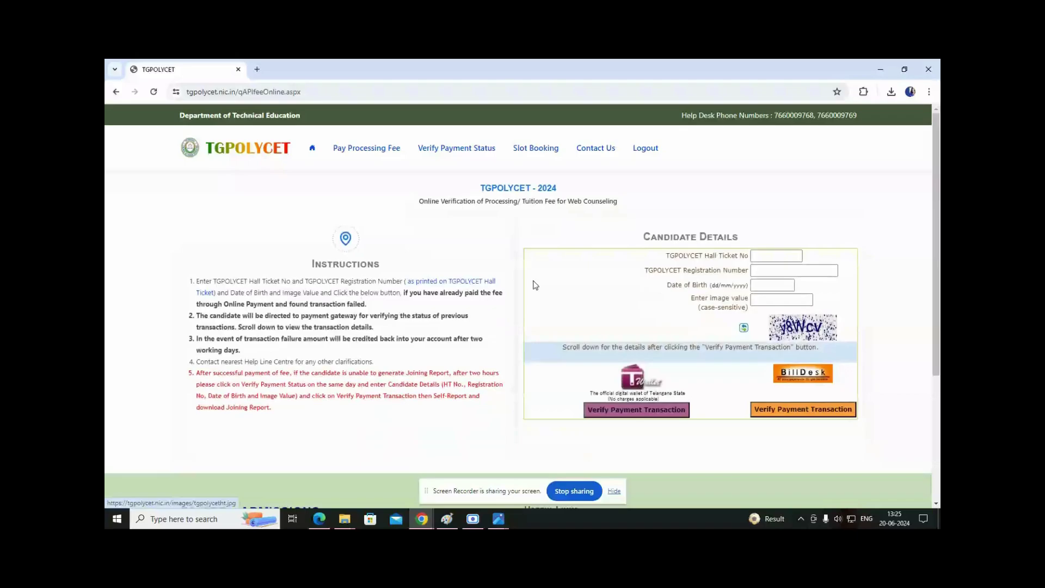
pyautogui.click(780, 258)
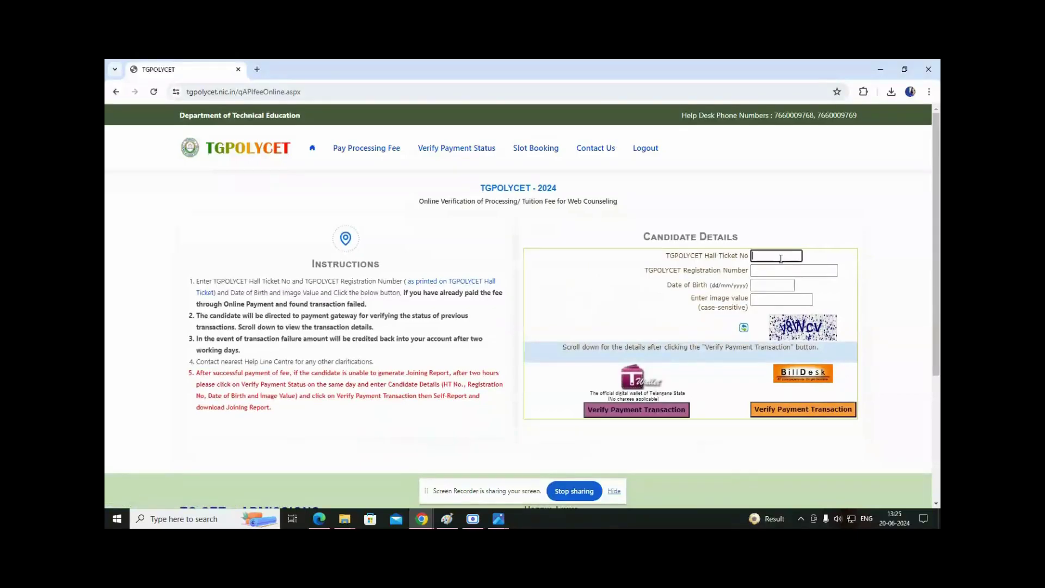
pyautogui.hotkey('alt', 'Tab')
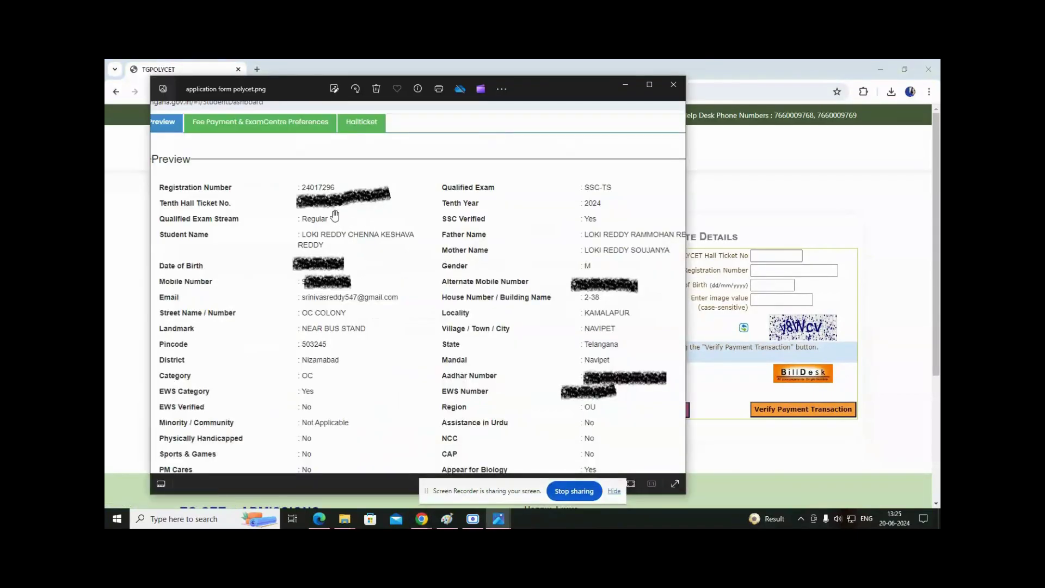
pyautogui.hotkey('alt', 'Tab')
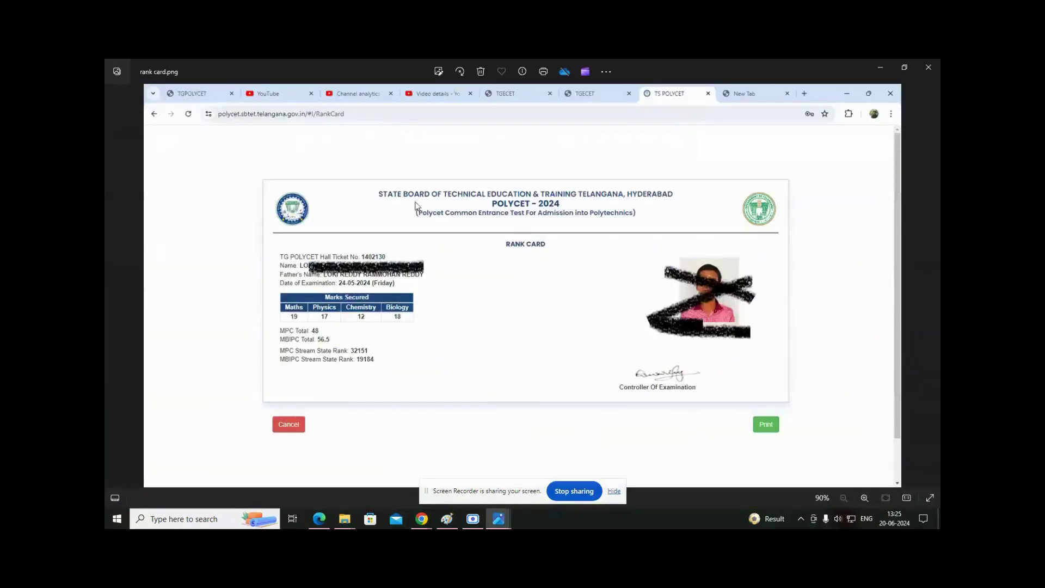
pyautogui.hotkey('alt', 'Tab')
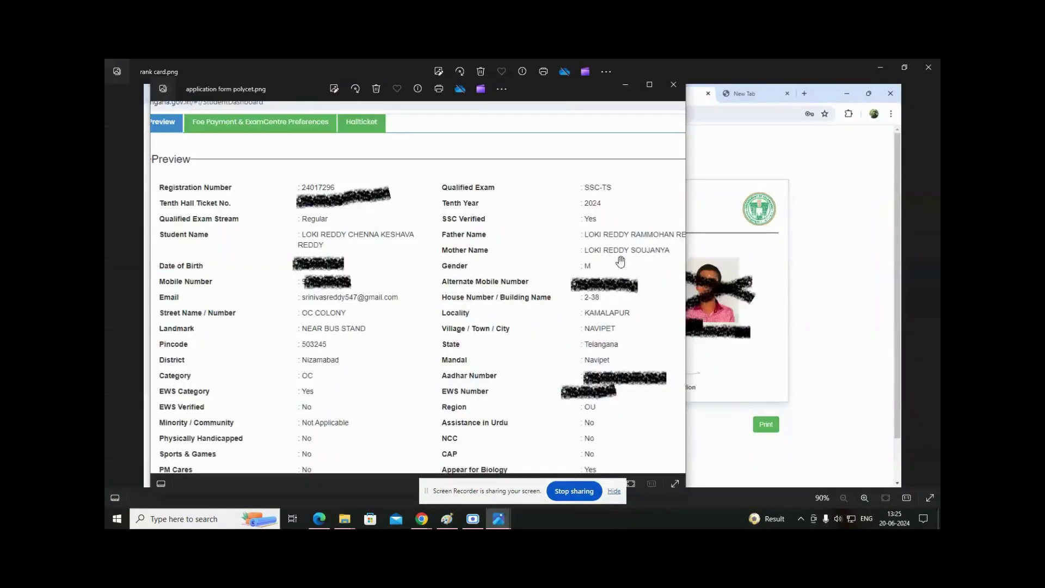
pyautogui.hotkey('alt', 'Tab')
pyautogui.press('Tab')
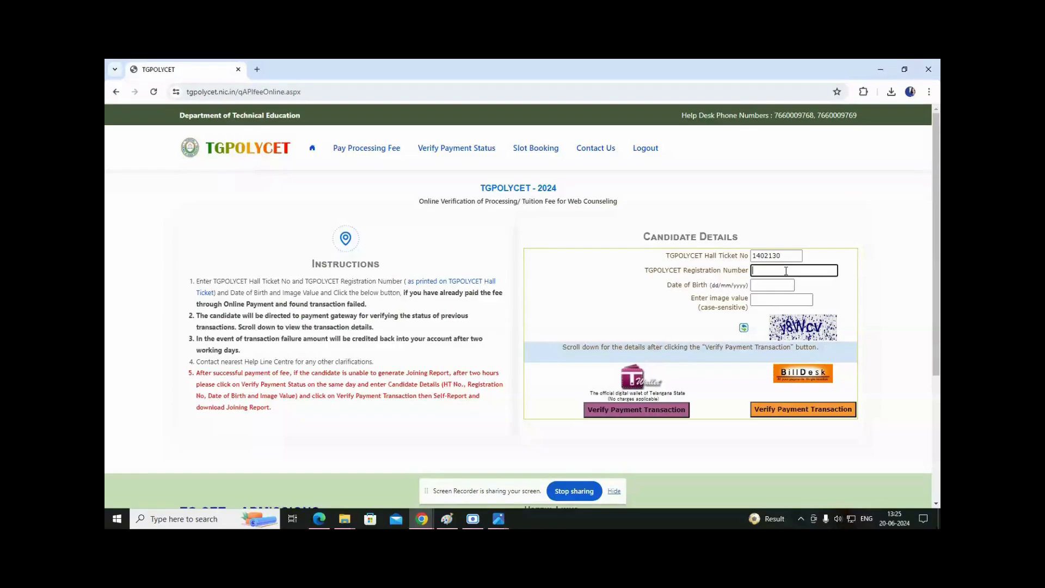
pyautogui.hotkey('alt', 'Tab')
# Fill in the registration number, date of birth and image code, then verify the BillDesk payment.
pyautogui.click(785, 270)
pyautogui.press('Tab')
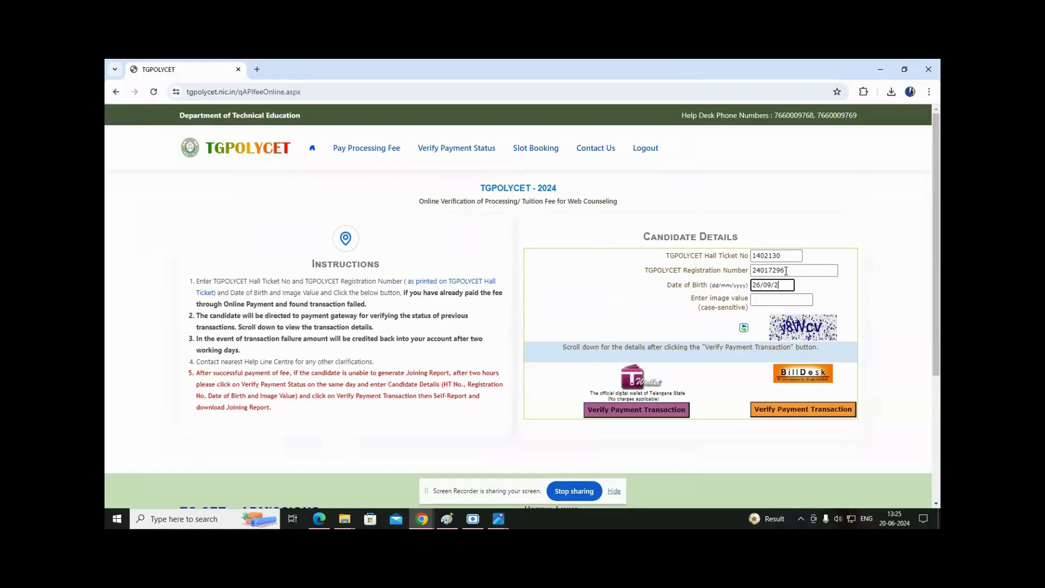
pyautogui.press('Tab')
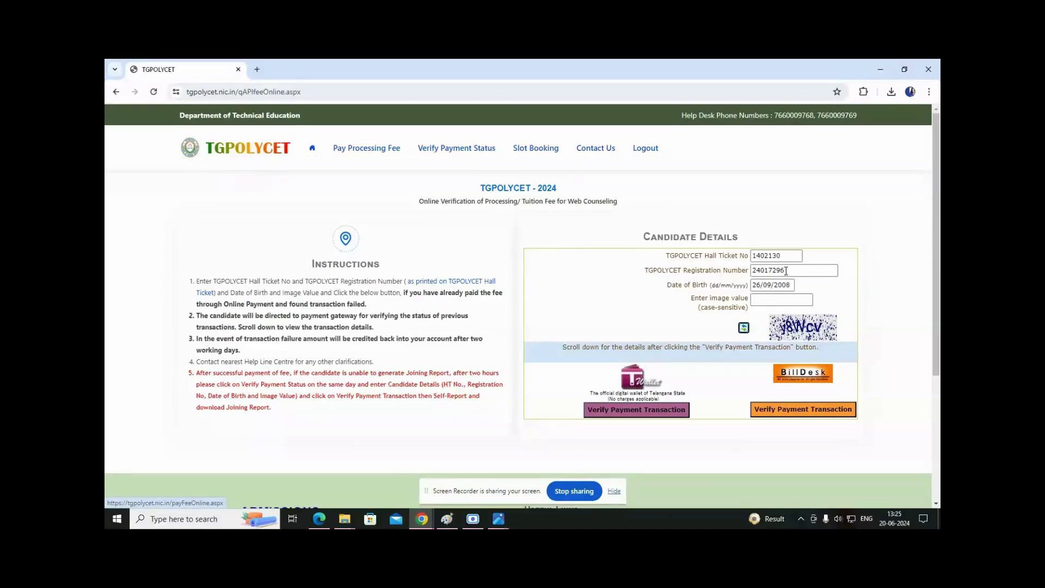
pyautogui.click(772, 302)
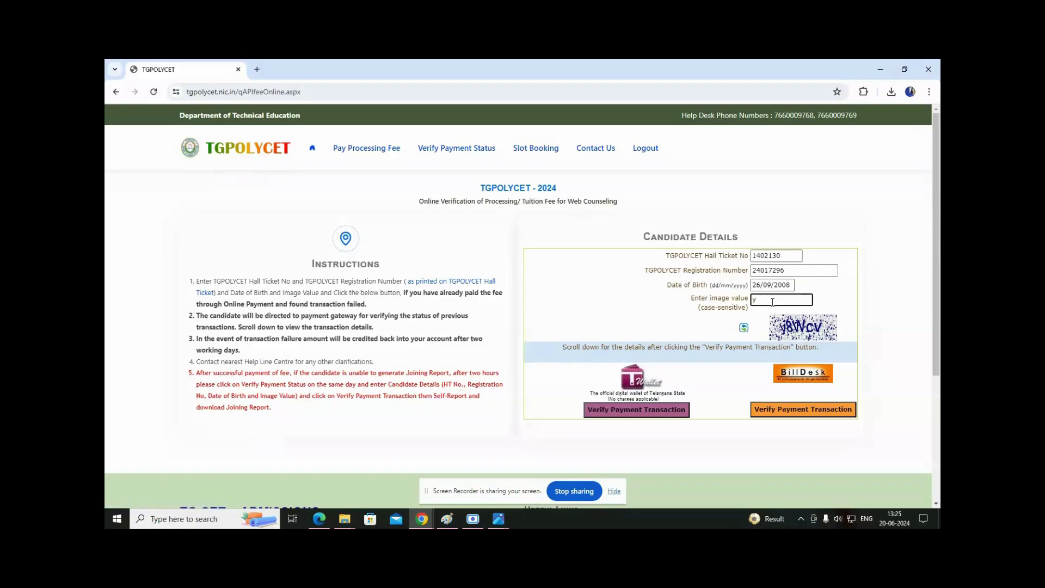
pyautogui.write('Wcv')
pyautogui.click(784, 411)
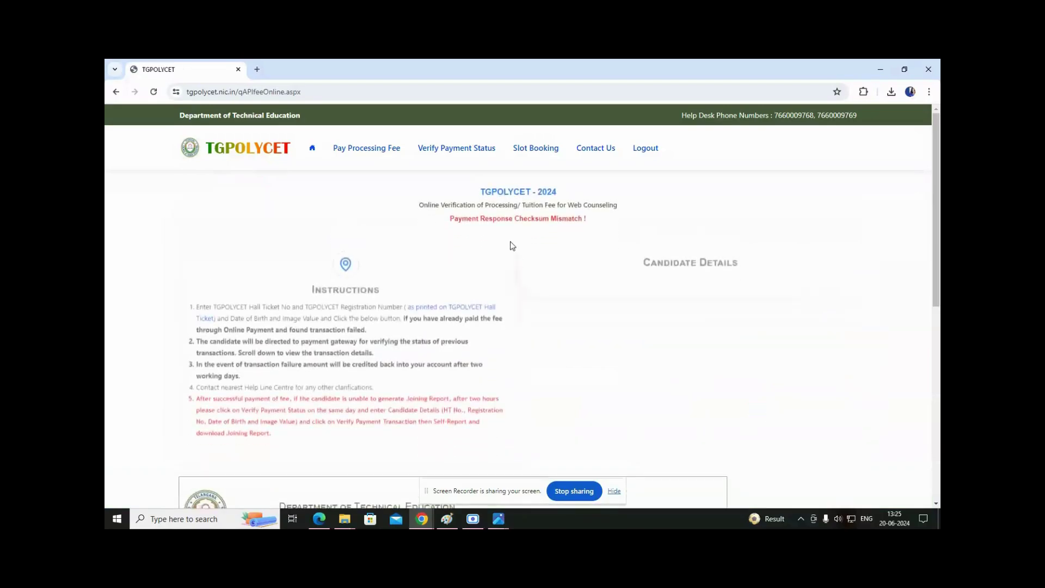
# Highlight the red 'Payment Response Checksum Mismatch !' message on the verification result.
pyautogui.moveTo(451, 215); pyautogui.dragTo(626, 220)
pyautogui.click(562, 251)
pyautogui.moveTo(419, 201); pyautogui.dragTo(641, 205)
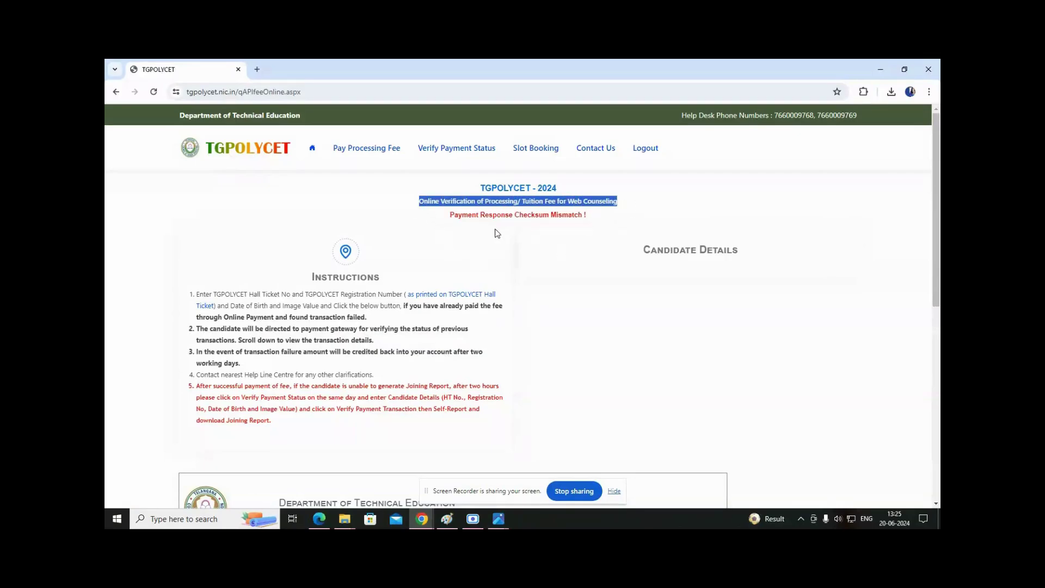
pyautogui.moveTo(450, 216); pyautogui.dragTo(595, 218)
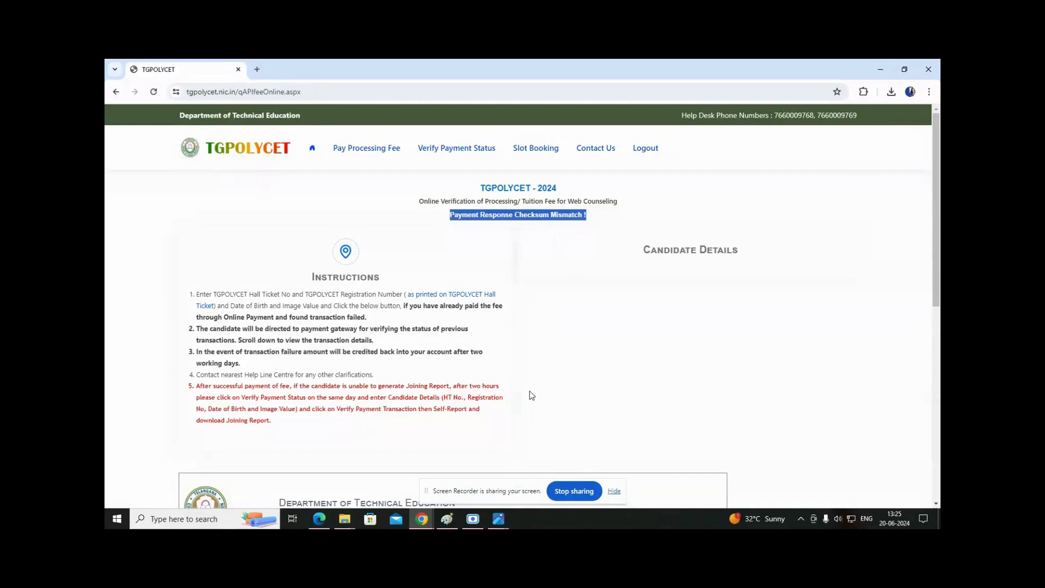
pyautogui.moveTo(451, 214); pyautogui.dragTo(597, 215)
pyautogui.click(526, 223)
pyautogui.moveTo(451, 214); pyautogui.dragTo(589, 214)
# Open Slot Booking and enter the candidate's hall ticket number, checked against the rank card.
pyautogui.click(533, 154)
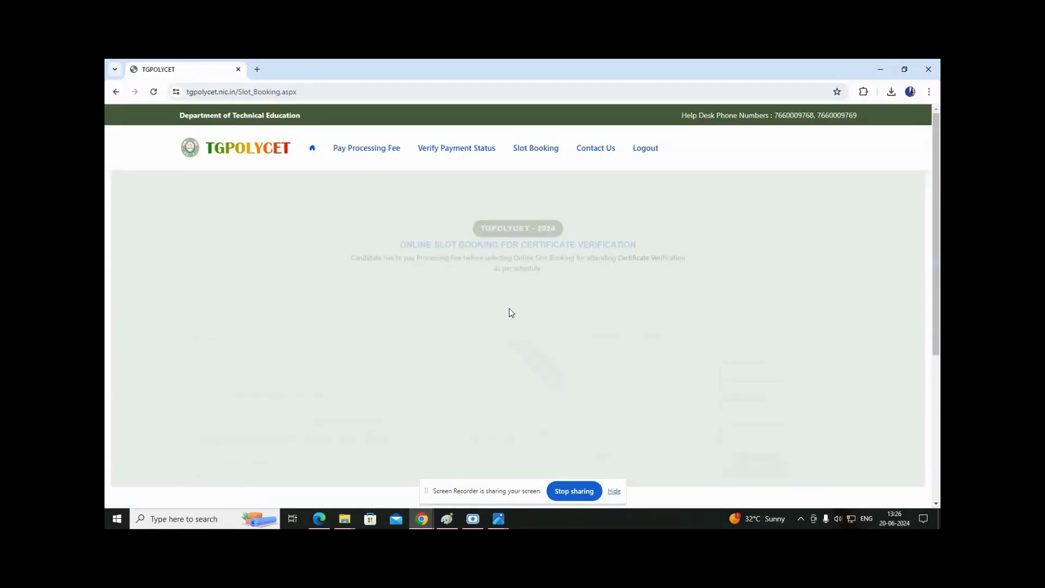
pyautogui.click(738, 283)
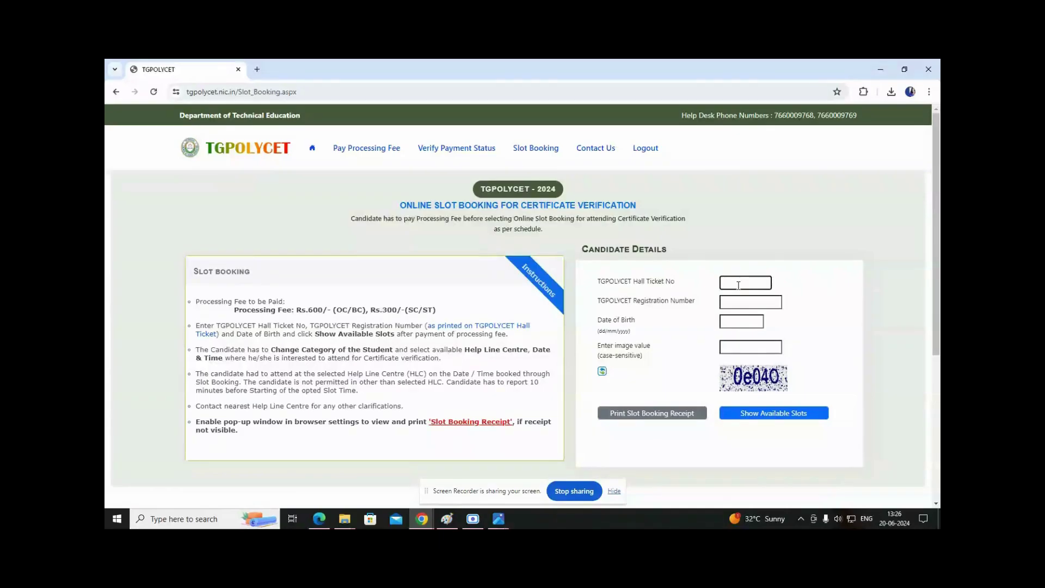
pyautogui.moveTo(209, 308); pyautogui.dragTo(450, 321)
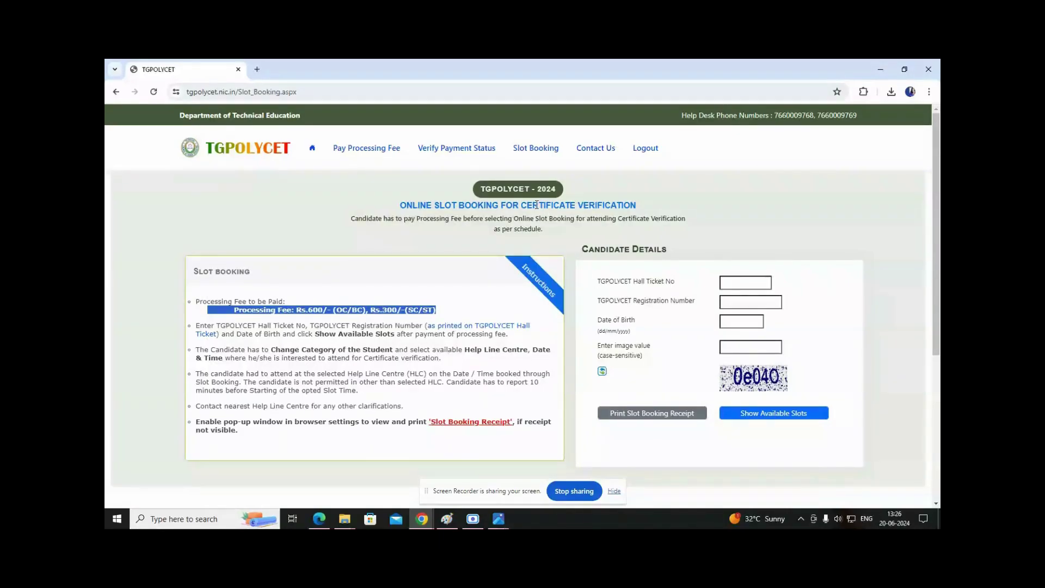
pyautogui.click(747, 281)
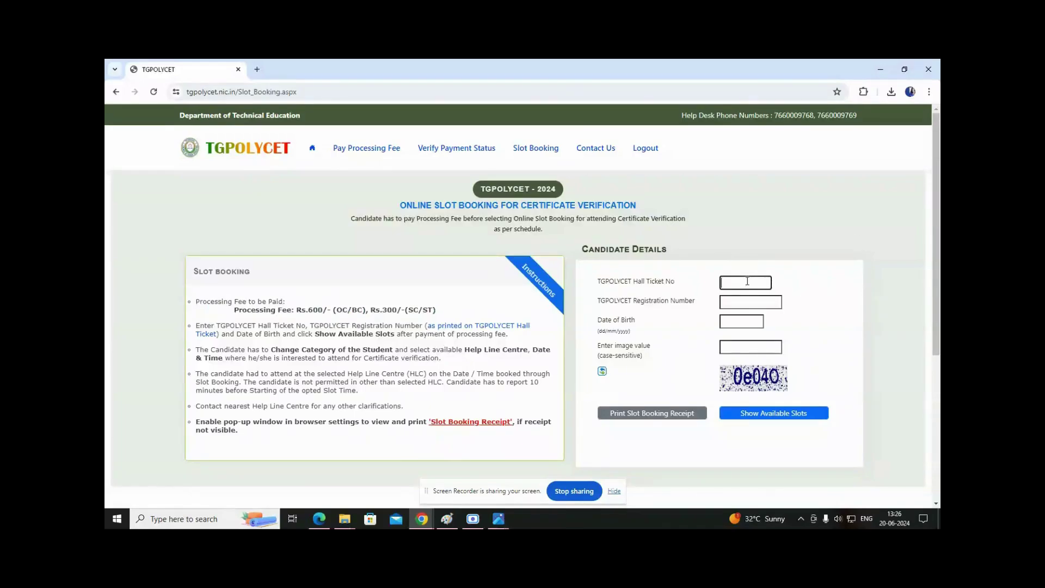
pyautogui.hotkey('alt', 'Tab')
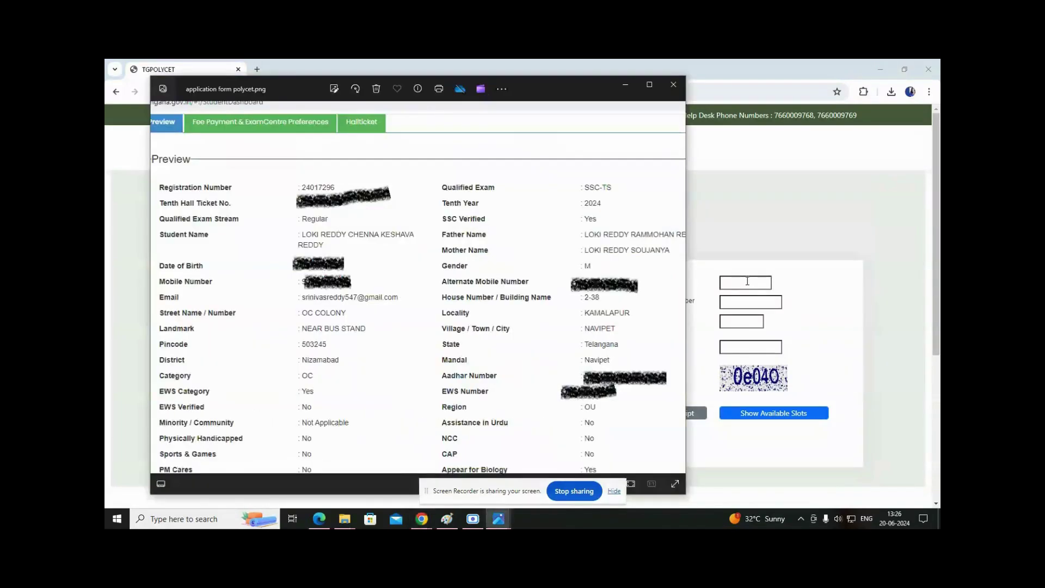
pyautogui.hotkey('alt', 'Tab')
pyautogui.press('Tab')
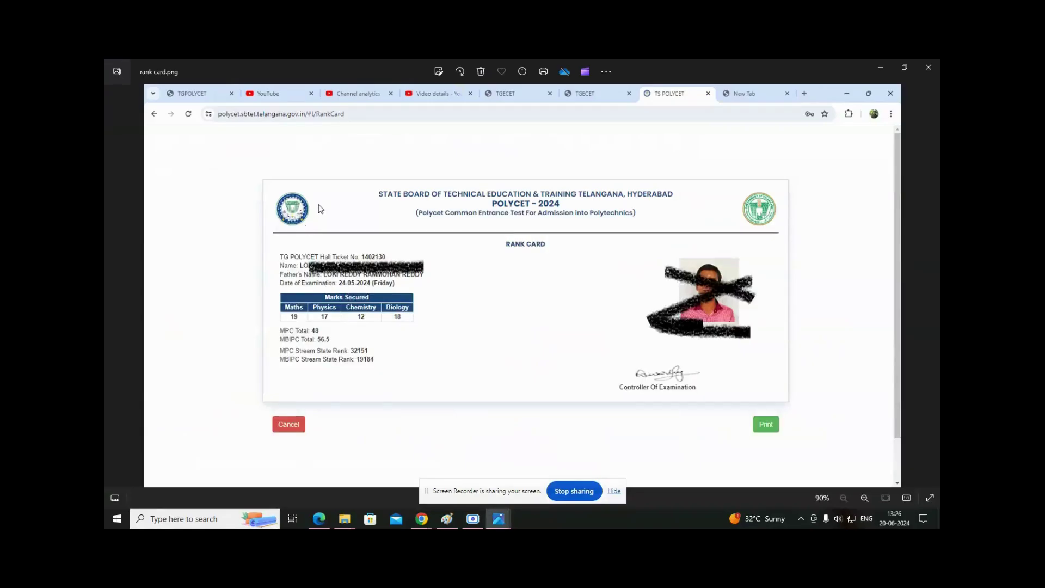
pyautogui.hotkey('alt', 'Tab')
pyautogui.press('Tab')
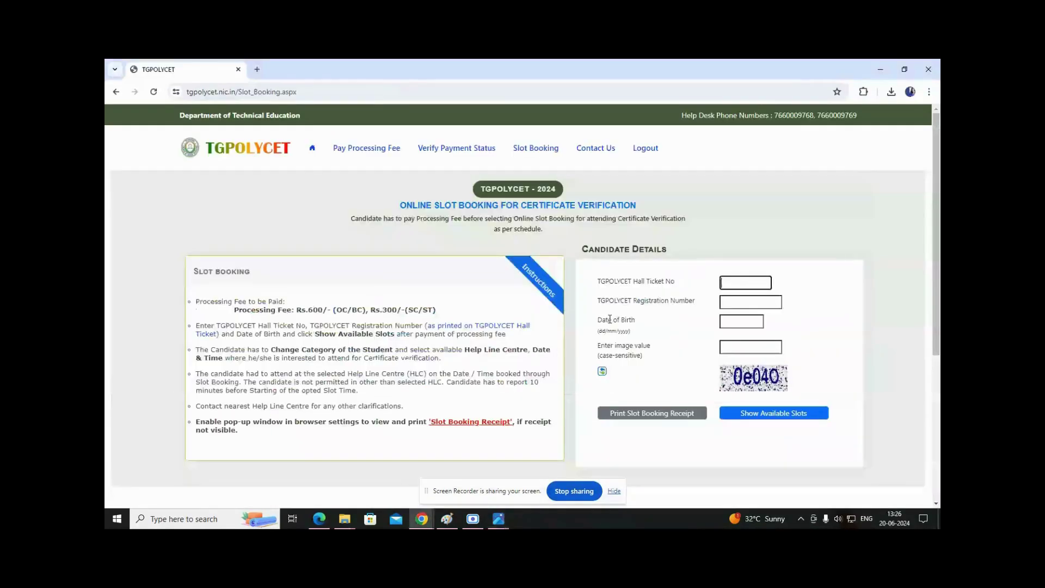
# Enter the registration number, date of birth and image code, then request available slots.
pyautogui.press('Tab')
pyautogui.hotkey('alt', 'Tab')
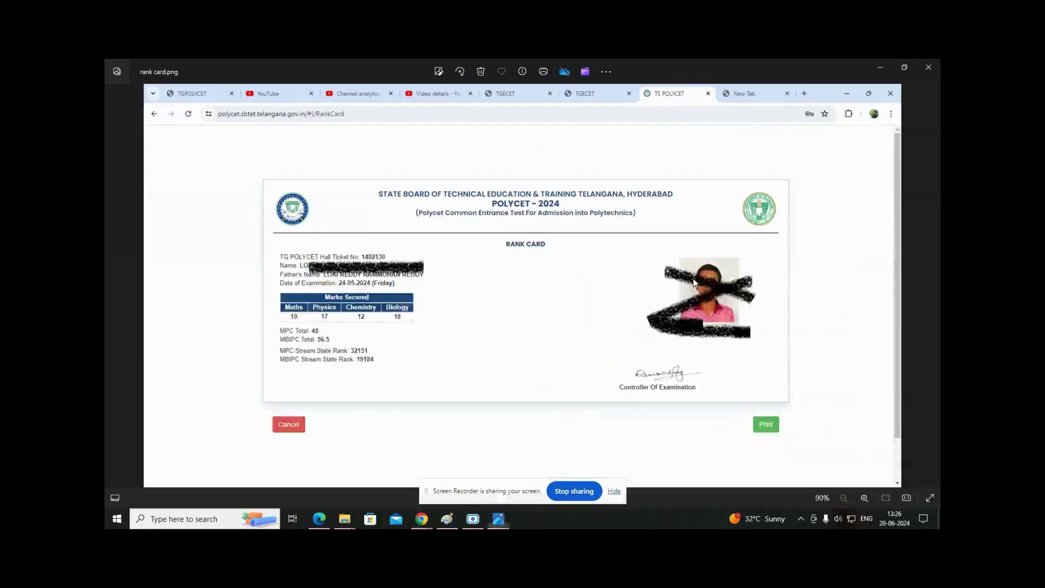
pyautogui.hotkey('alt', 'Tab')
pyautogui.hotkey('alt', 'Tab')
pyautogui.hotkey('alt', 'Tab')
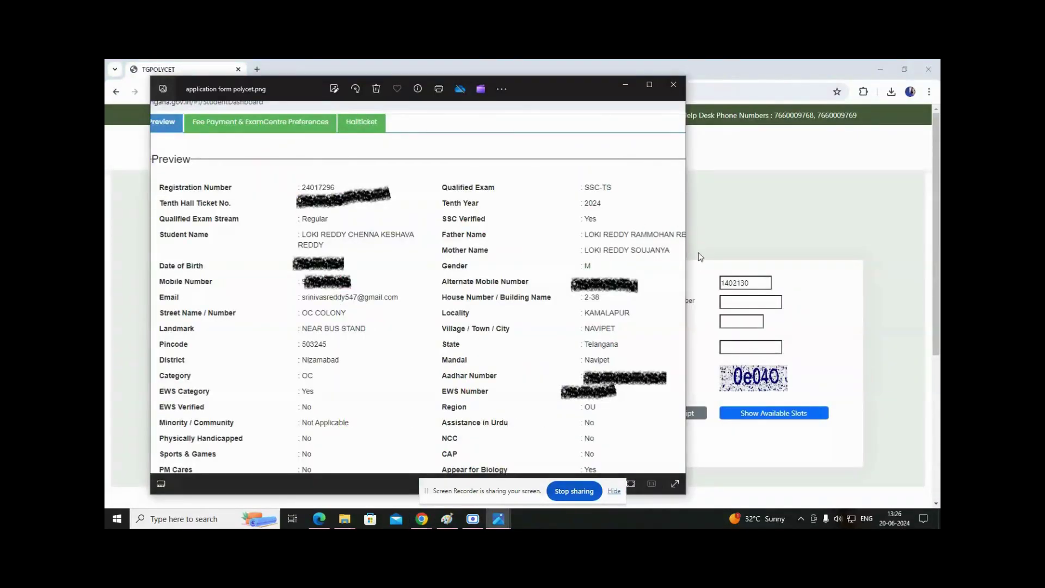
pyautogui.click(728, 303)
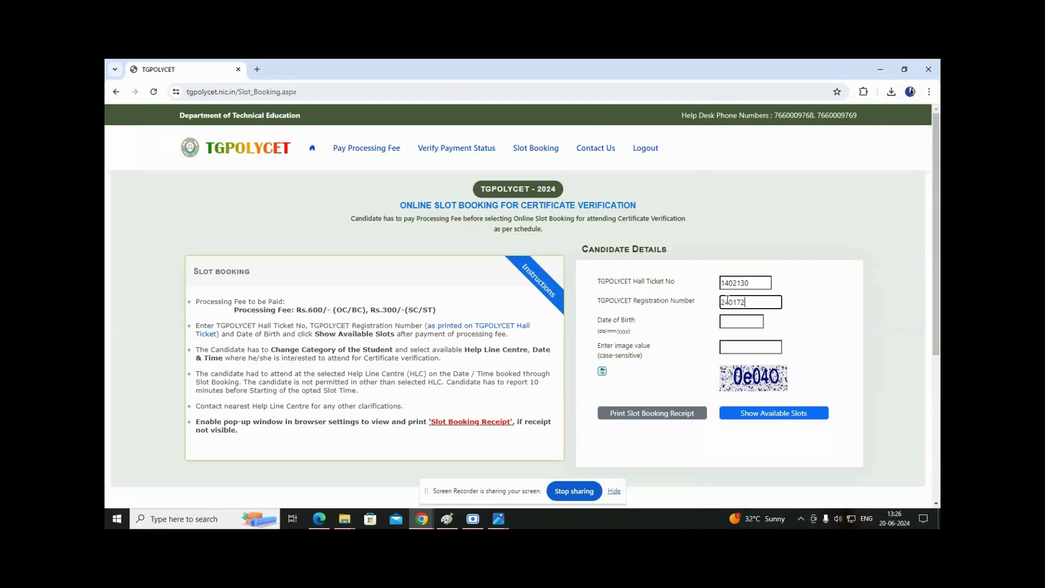
pyautogui.press('Tab')
pyautogui.write('26/09')
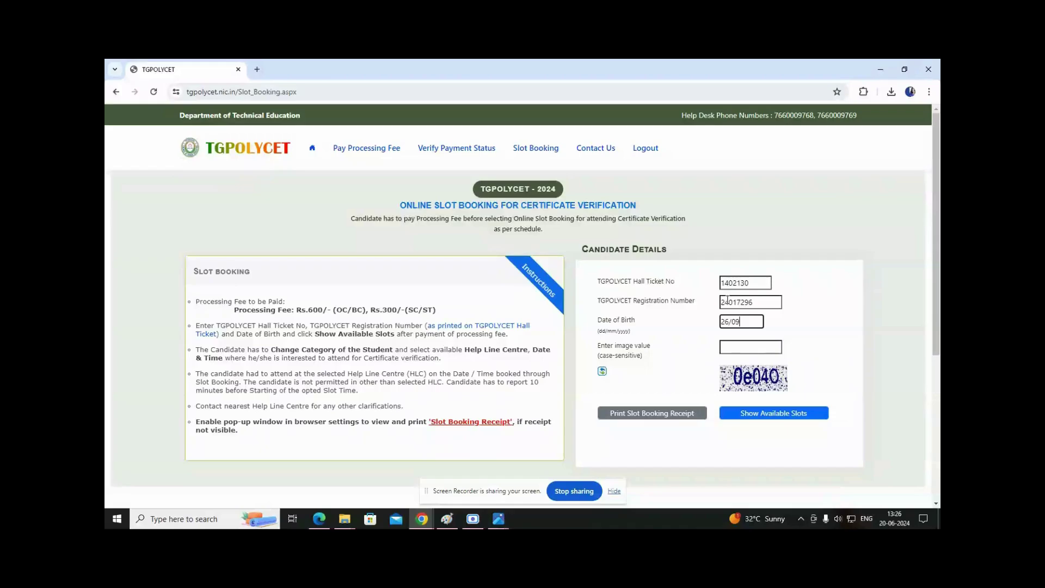
pyautogui.write('/2008')
pyautogui.press('Tab')
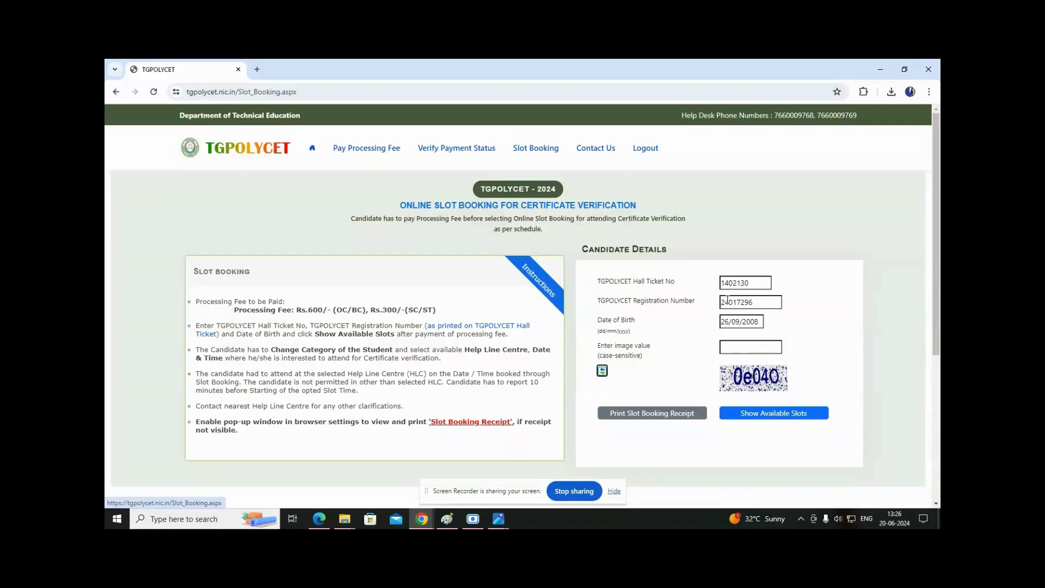
pyautogui.click(732, 347)
pyautogui.write('0e0')
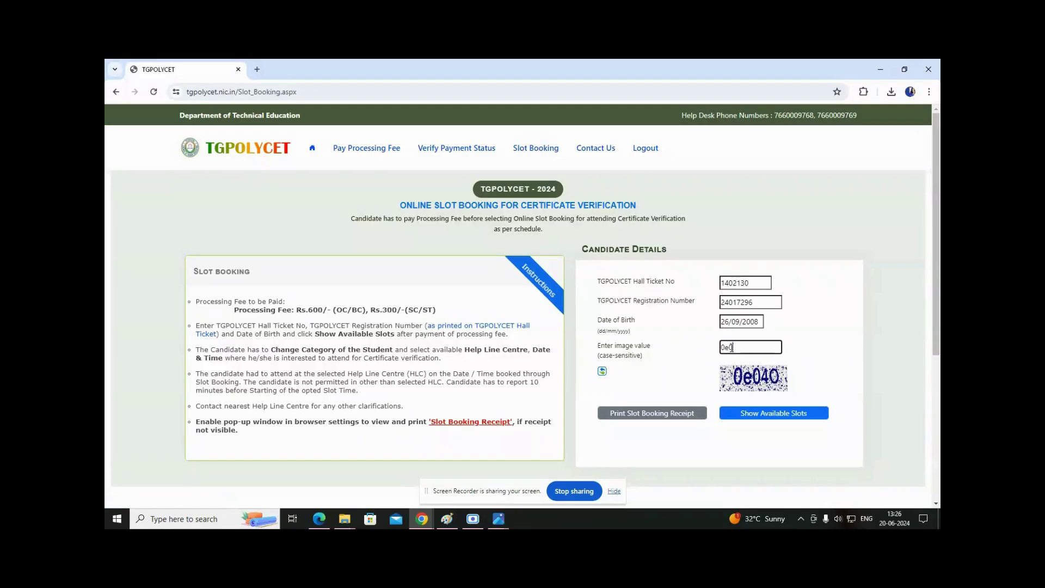
pyautogui.write('40')
pyautogui.click(761, 414)
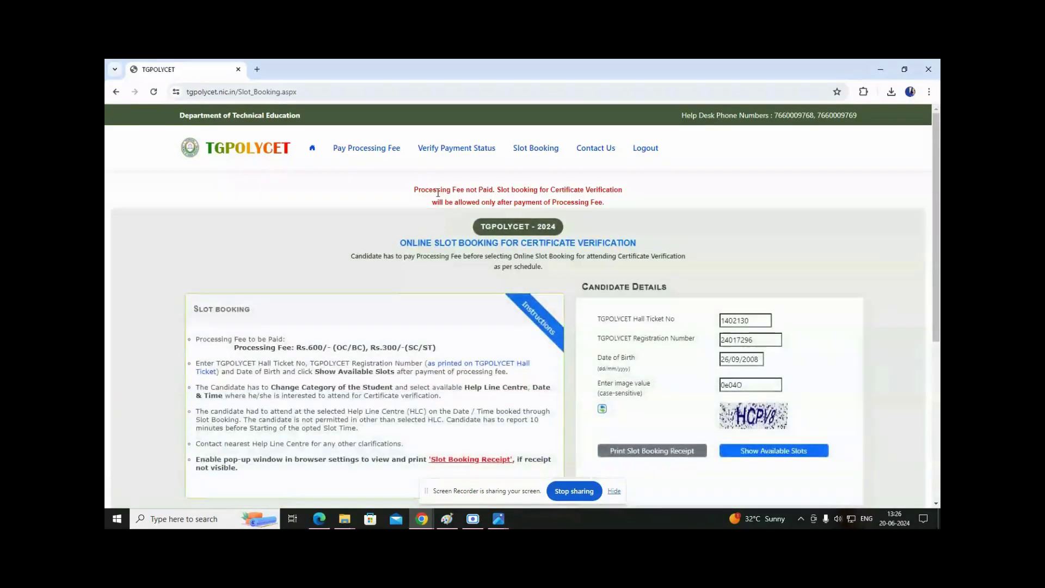
pyautogui.moveTo(423, 191); pyautogui.dragTo(641, 194)
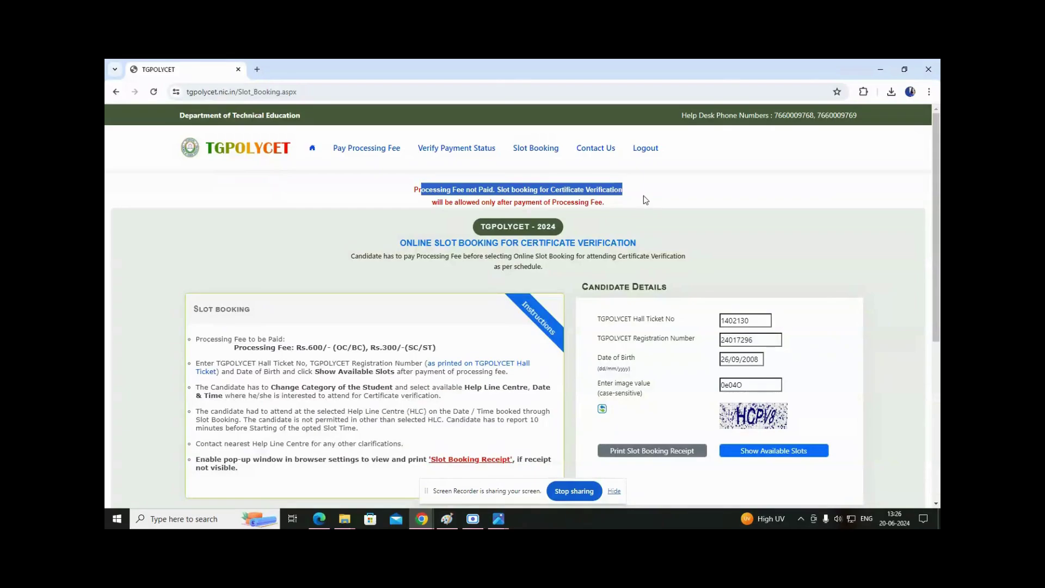
pyautogui.click(403, 190)
pyautogui.moveTo(413, 191); pyautogui.dragTo(626, 204)
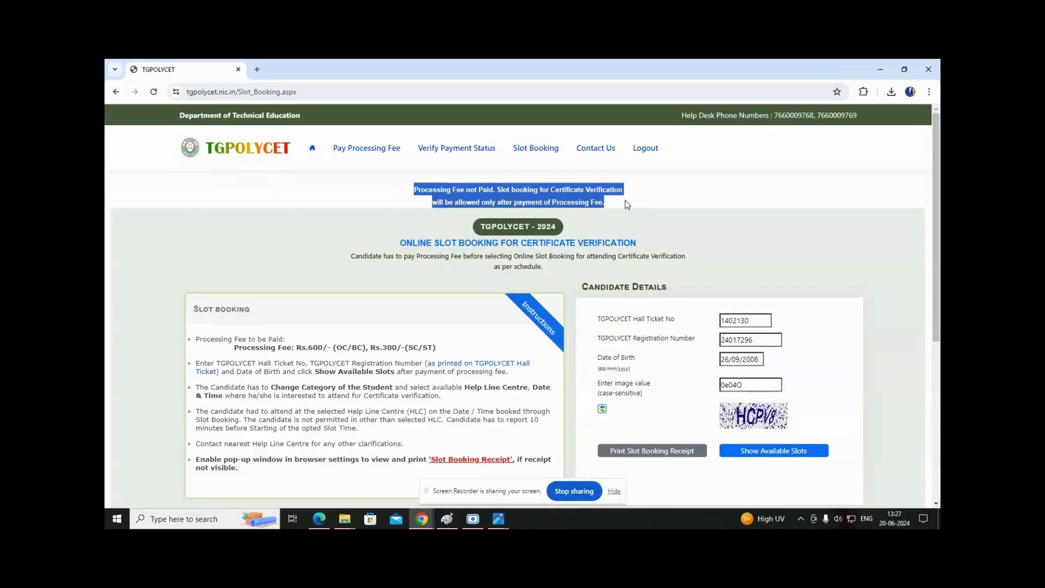
pyautogui.click(624, 201)
pyautogui.moveTo(413, 190); pyautogui.dragTo(608, 191)
pyautogui.scroll(-2, 740, 409)
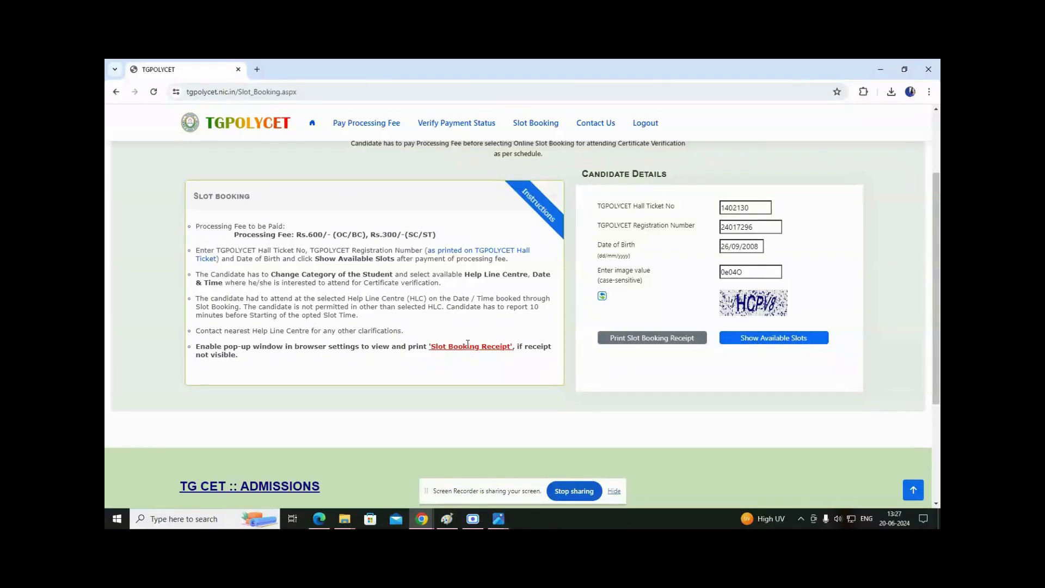
pyautogui.scroll(2, 462, 380)
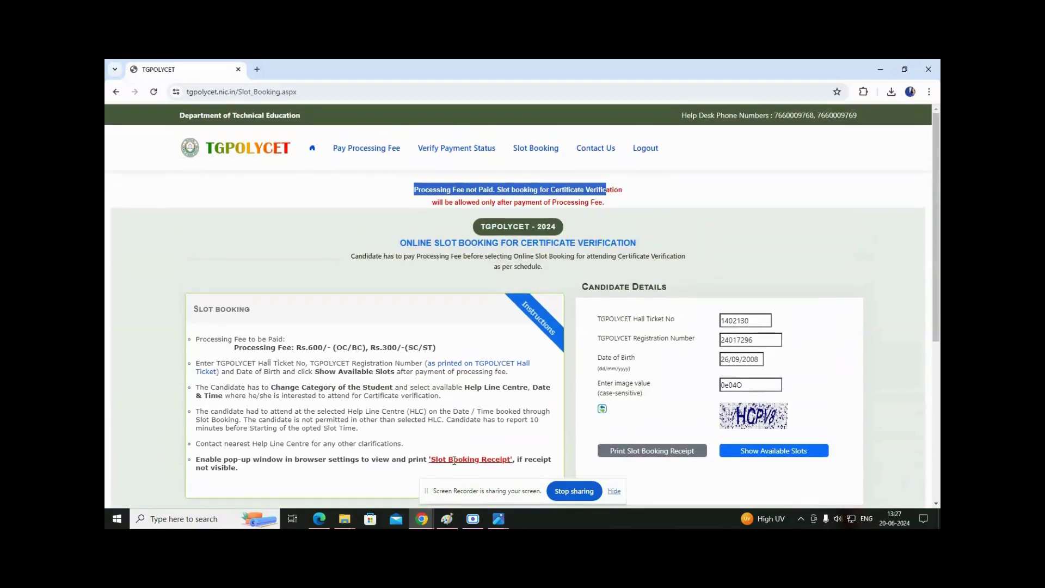
pyautogui.moveTo(796, 247); pyautogui.dragTo(792, 253)
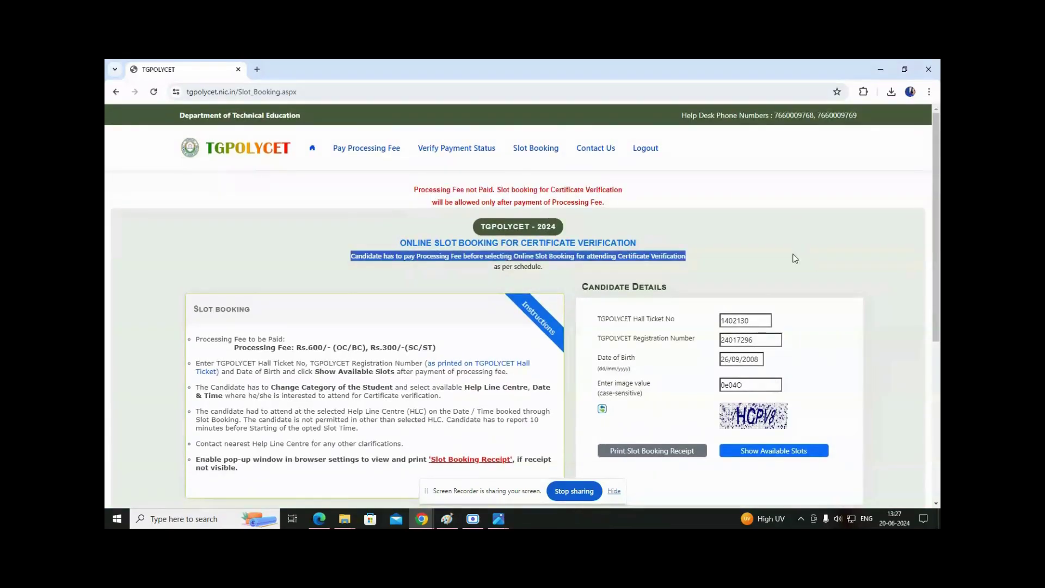
pyautogui.scroll(-3, 761, 286)
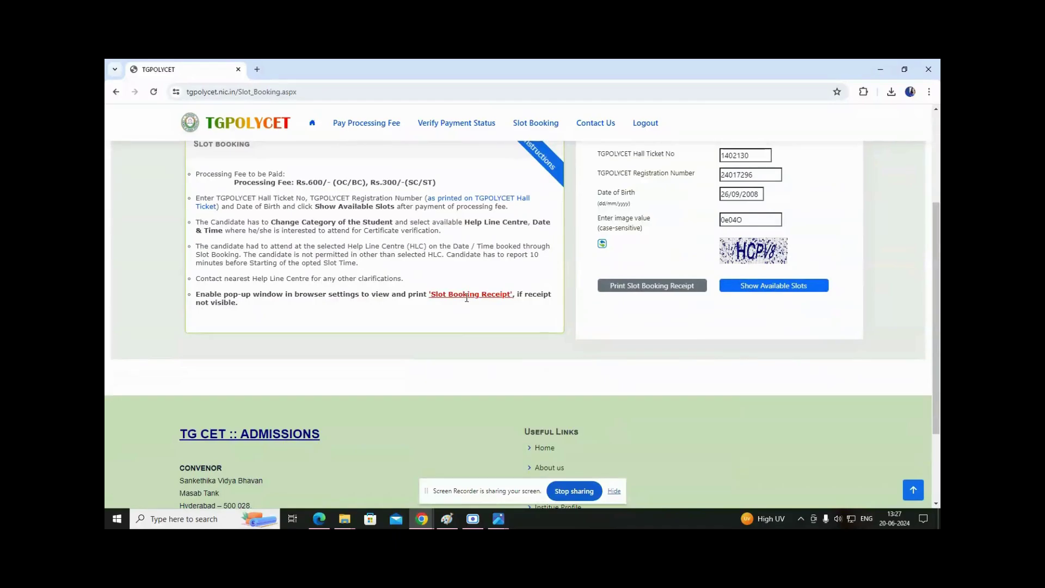
pyautogui.scroll(3, 482, 360)
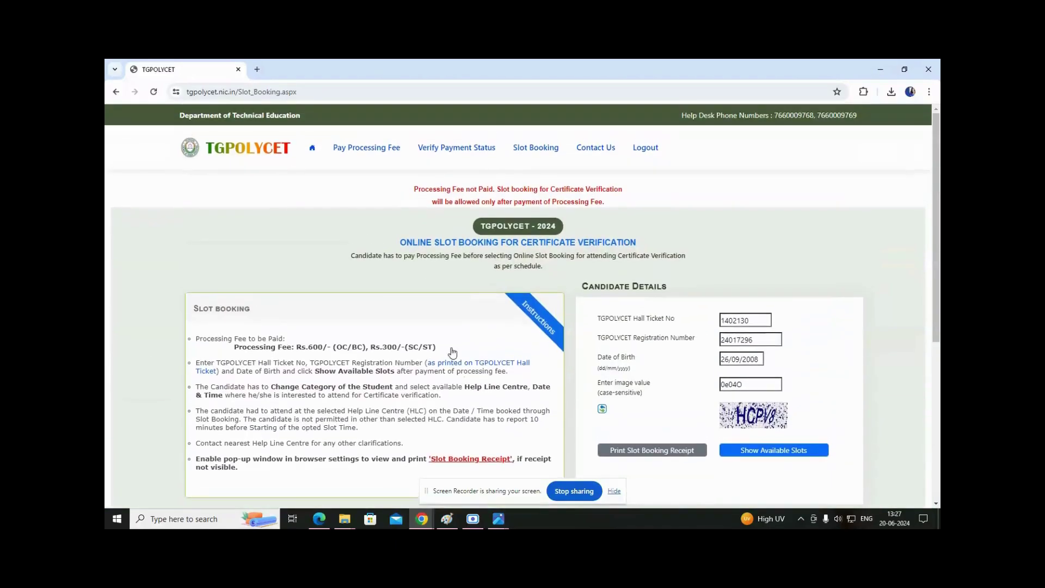